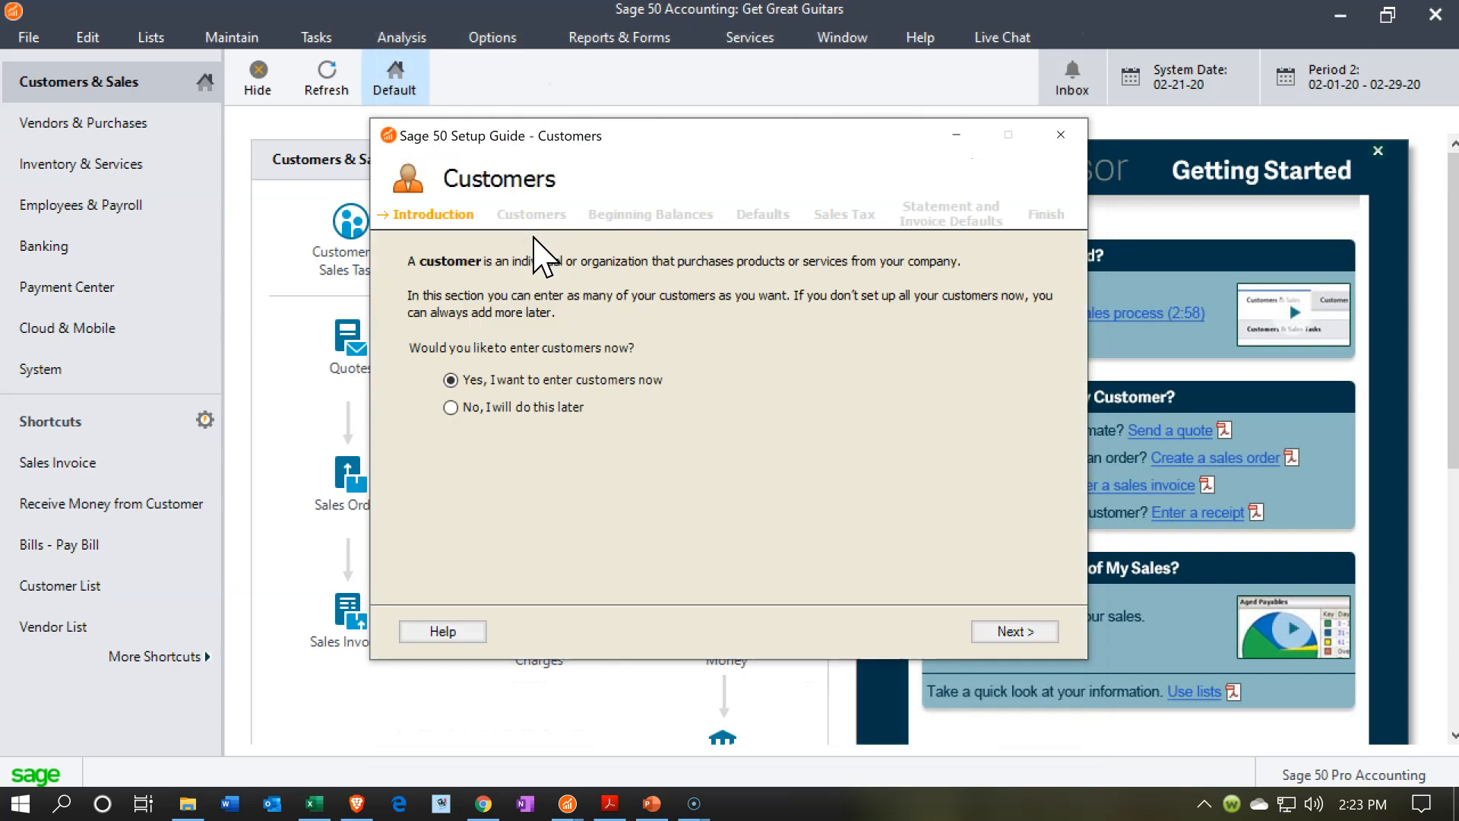
- Switch to the Beginning Balances 12.31.19 PDF in Adobe Acrobat Reader, examine the accounts receivable balance, and return to Sage 50
left_click(610, 803)
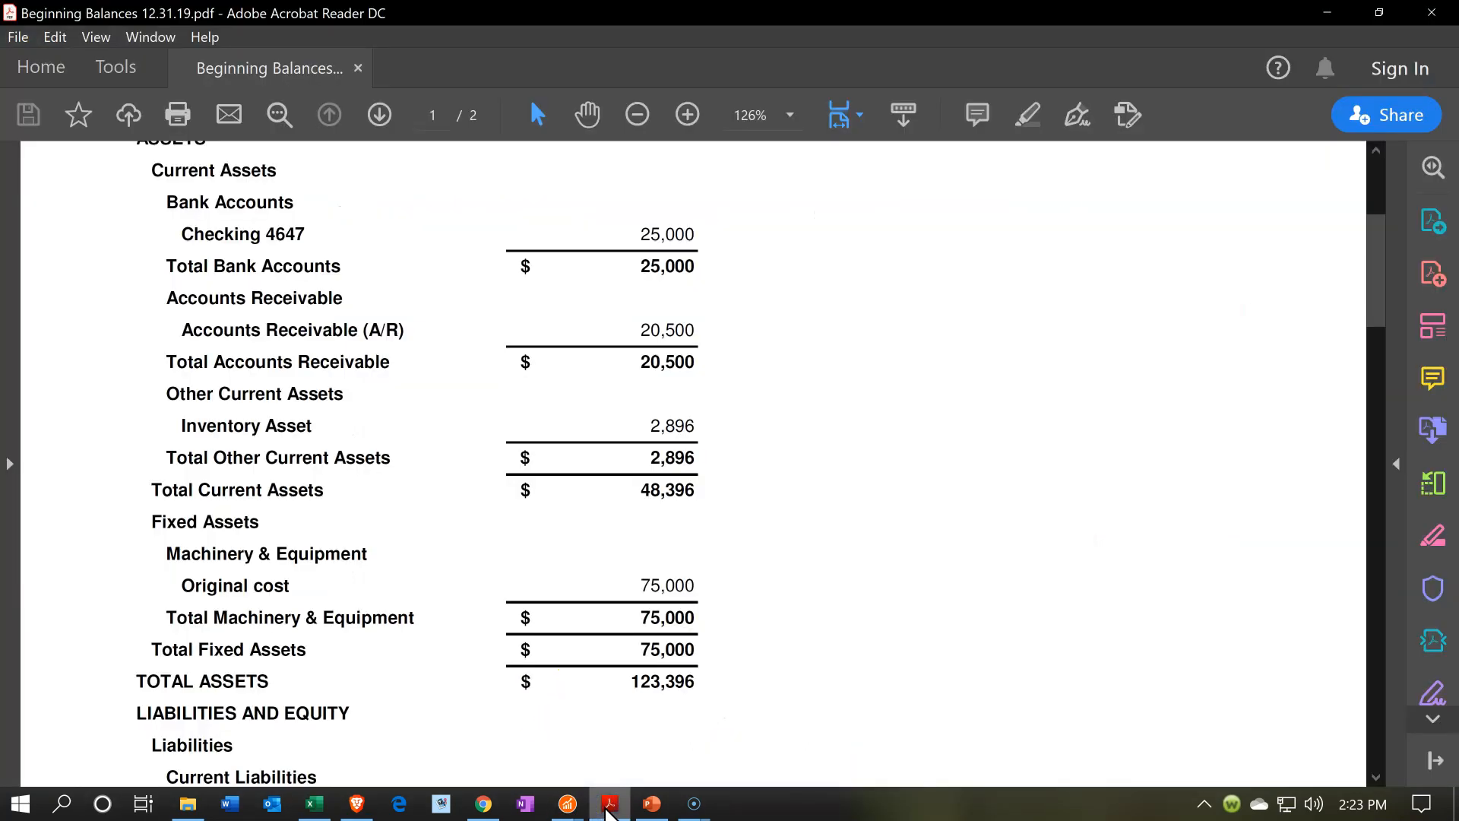
scroll(608, 494, "up", 2)
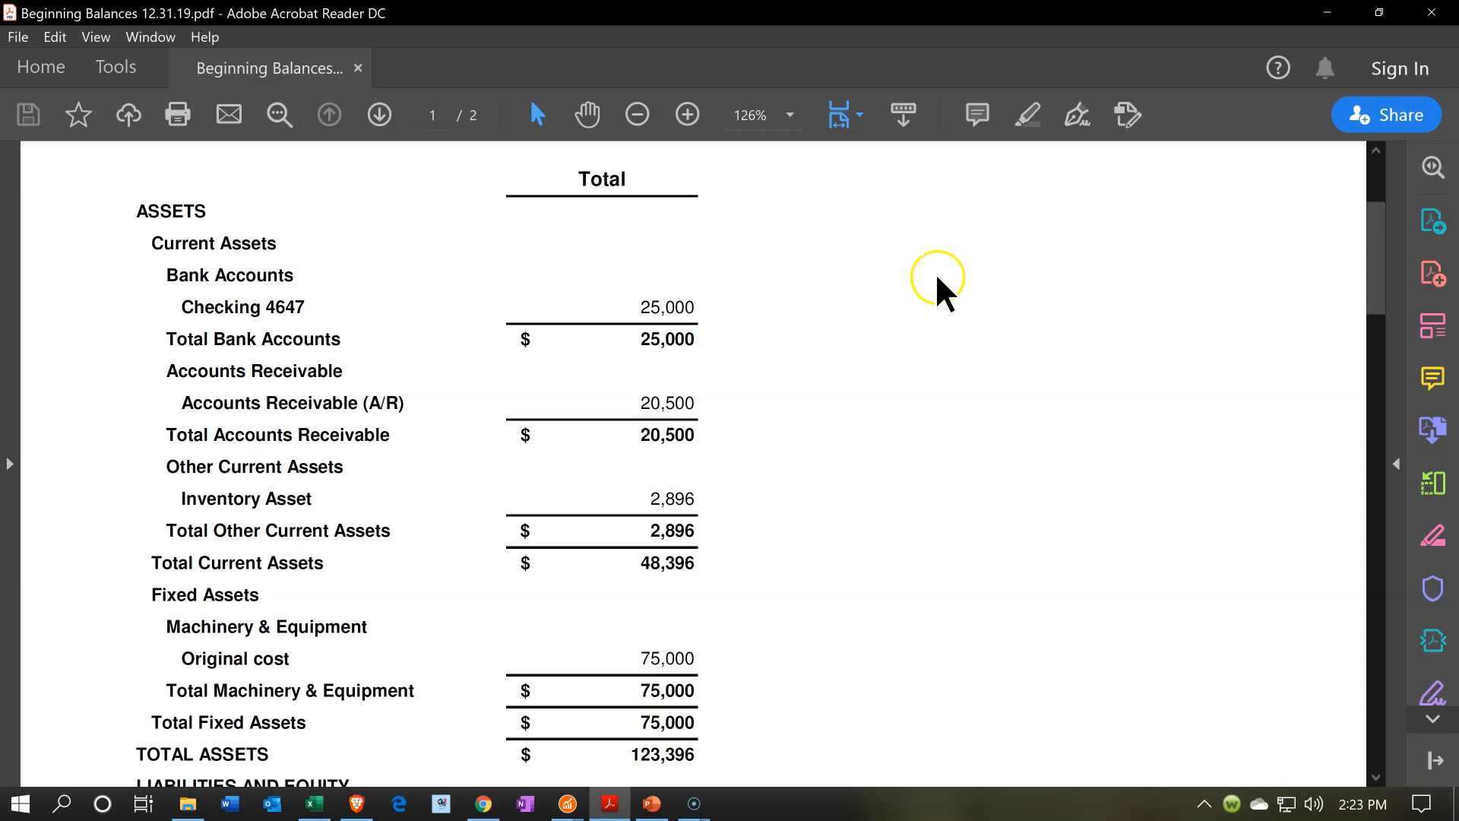
left_click(1326, 14)
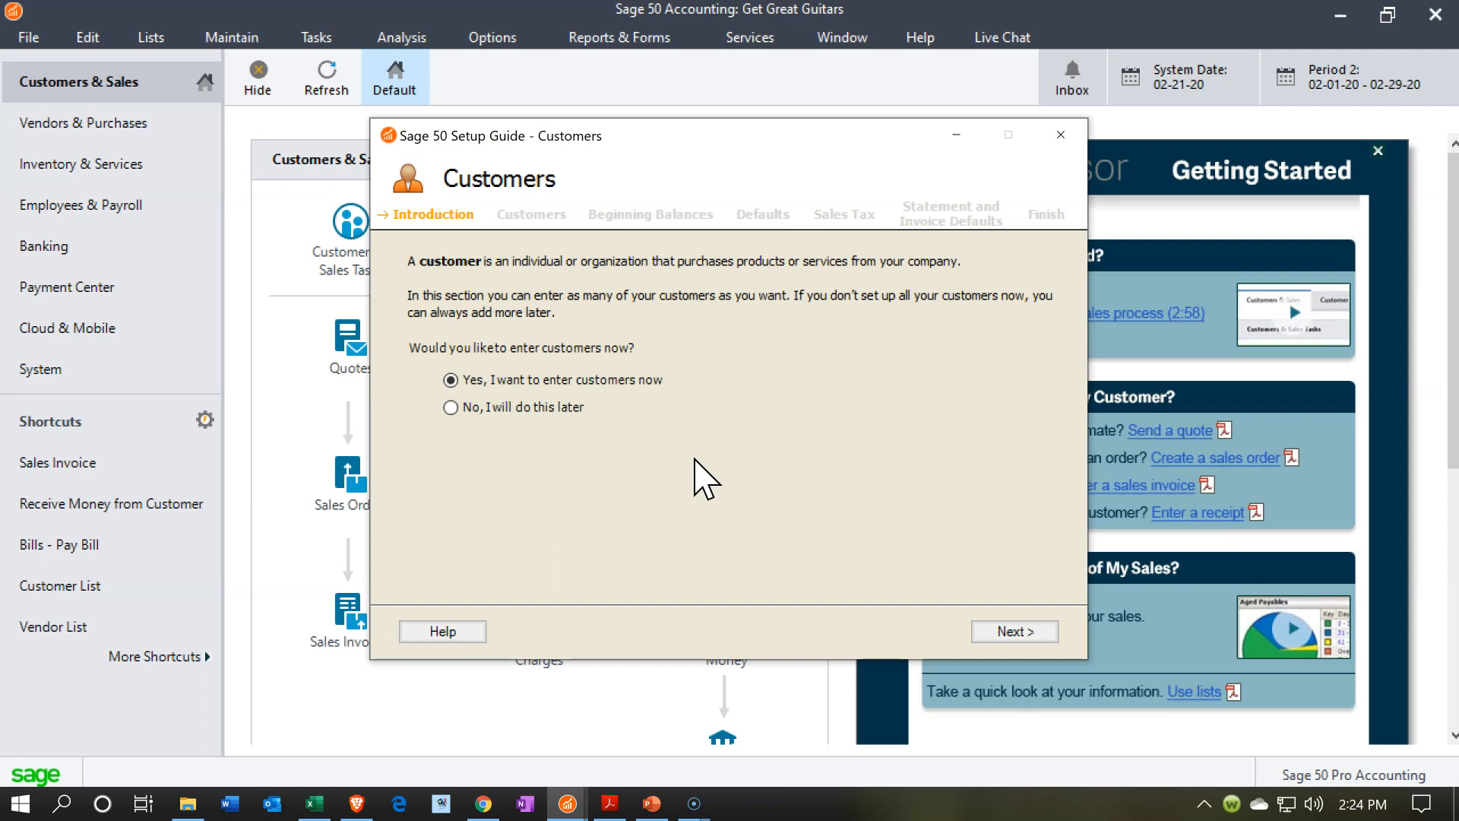
- Add a new customer from the setup guide, with Anderson Guitars as both the customer ID and the name
left_click(1013, 633)
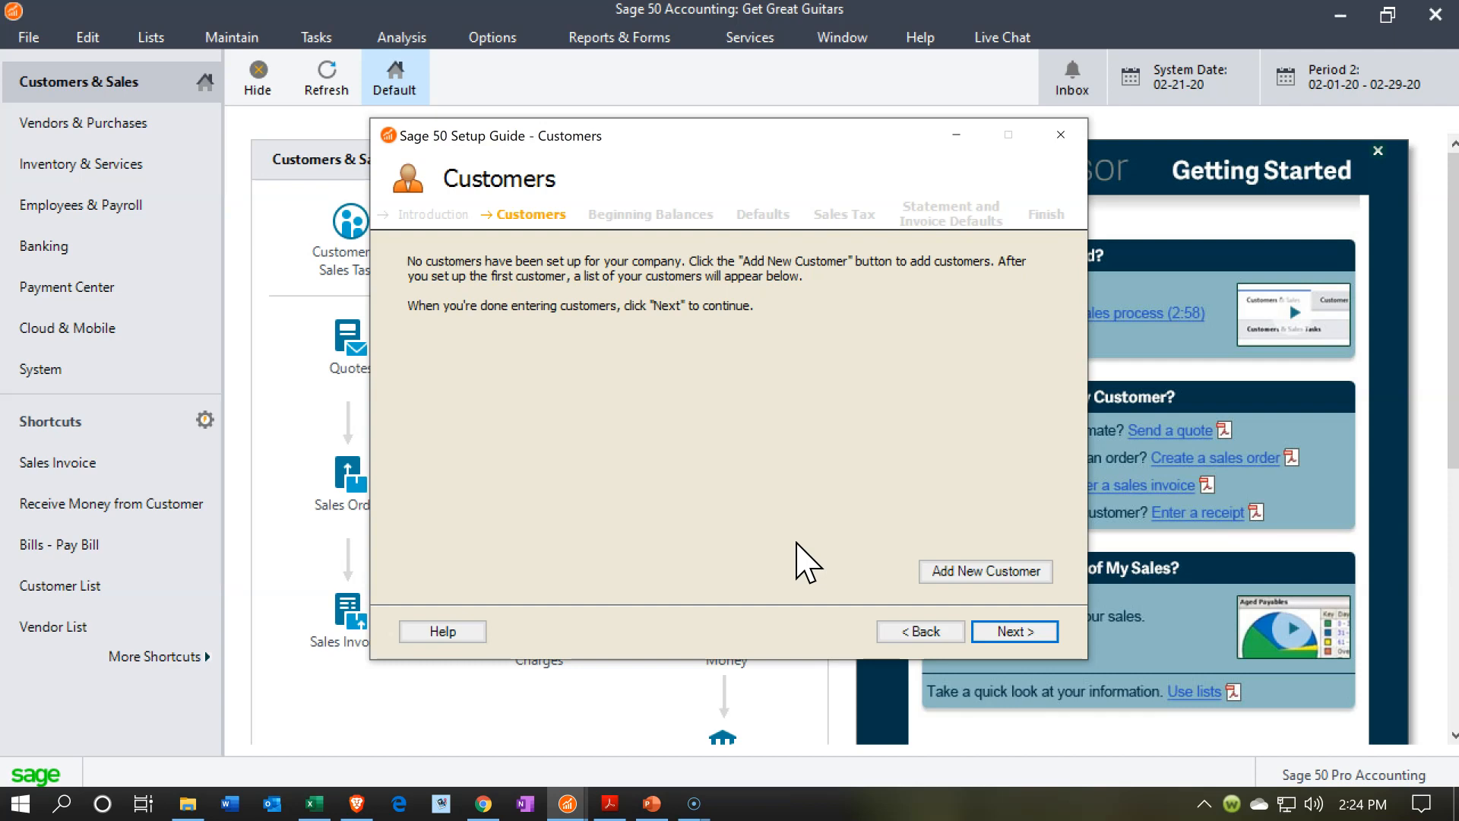
left_click(965, 570)
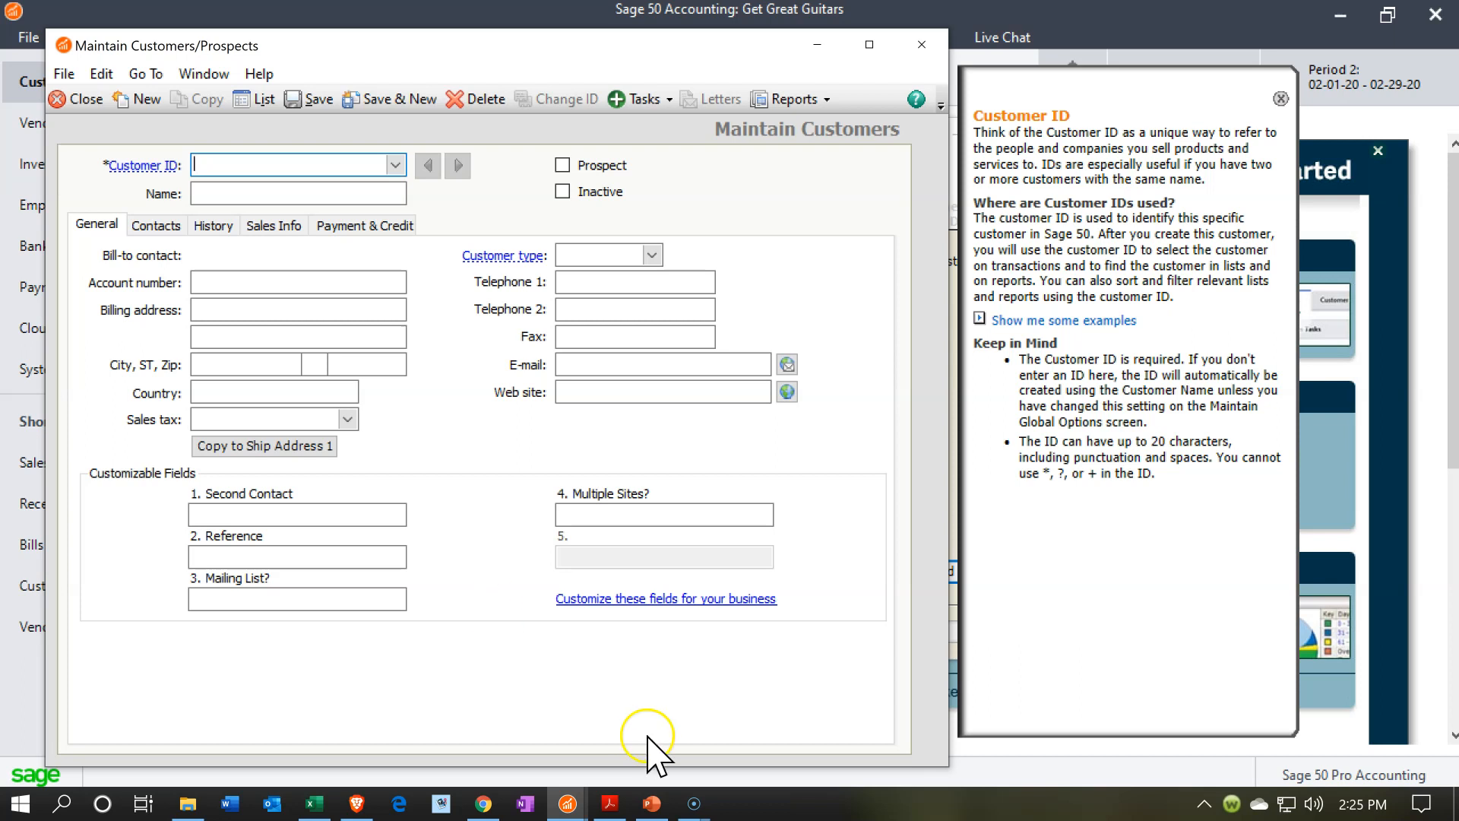
left_click(314, 804)
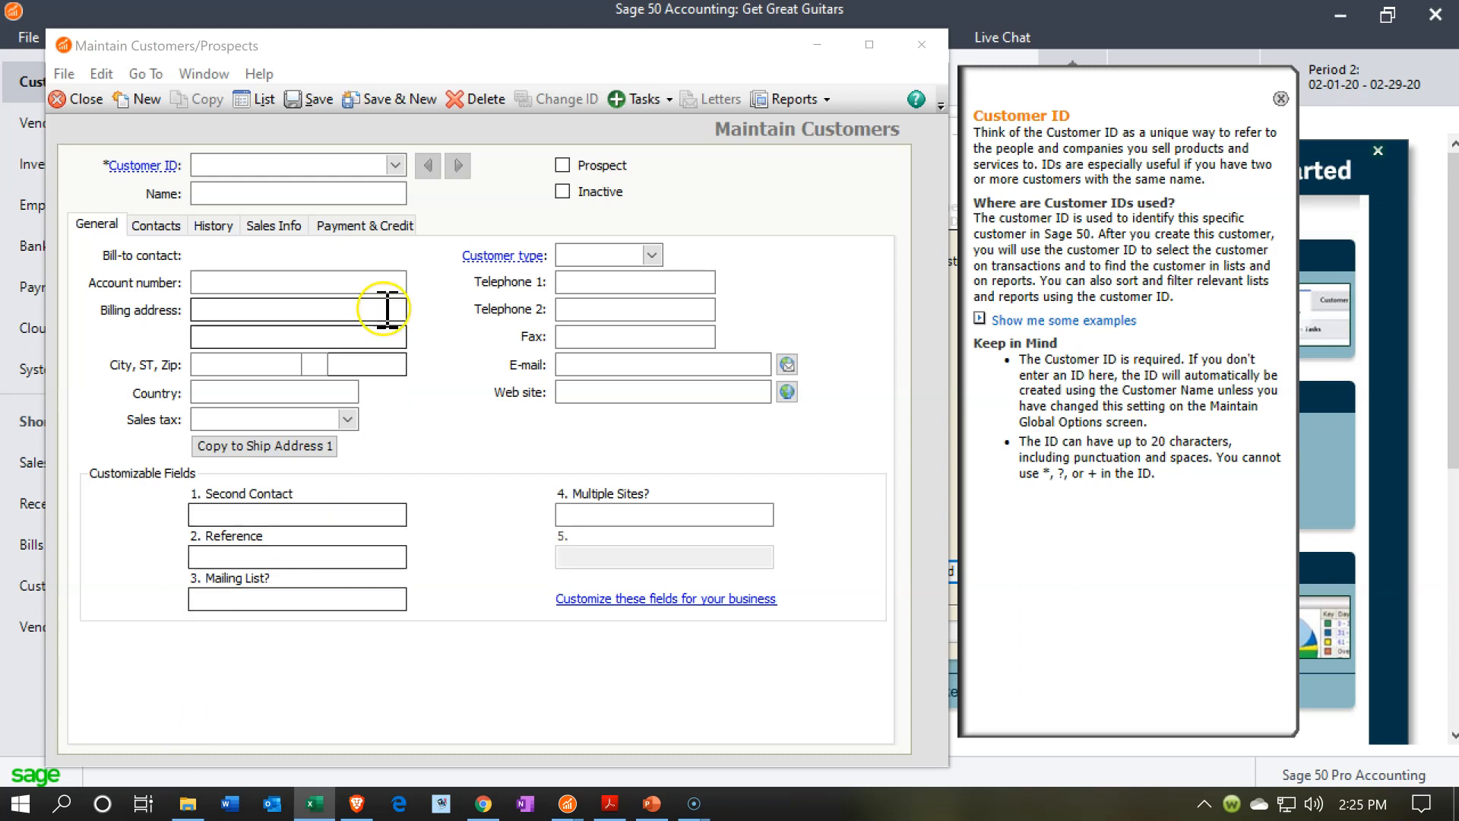
left_click(267, 164)
type("Anderson Guitars")
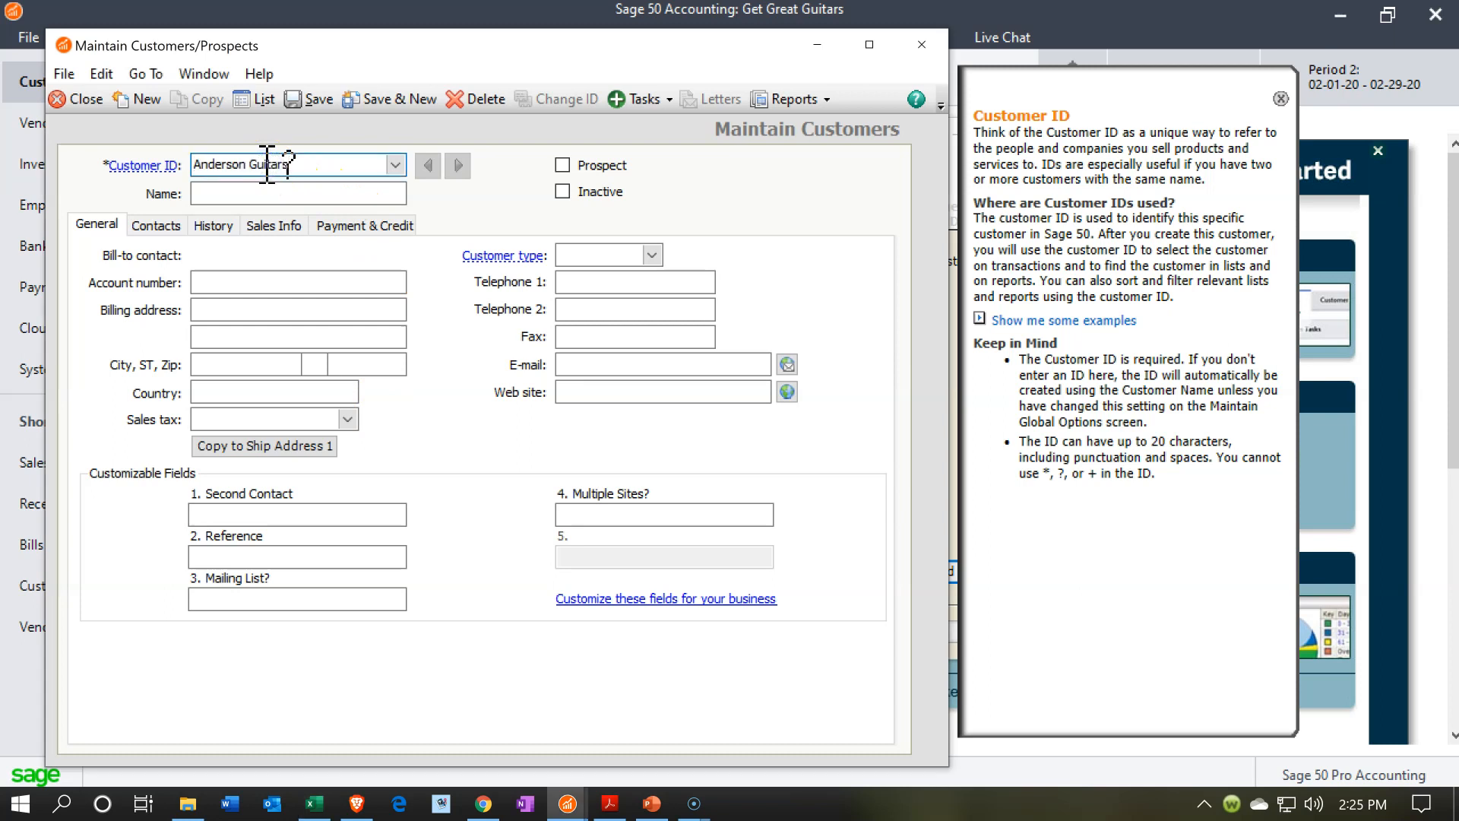
left_click(243, 195)
type("Anderson Guitars")
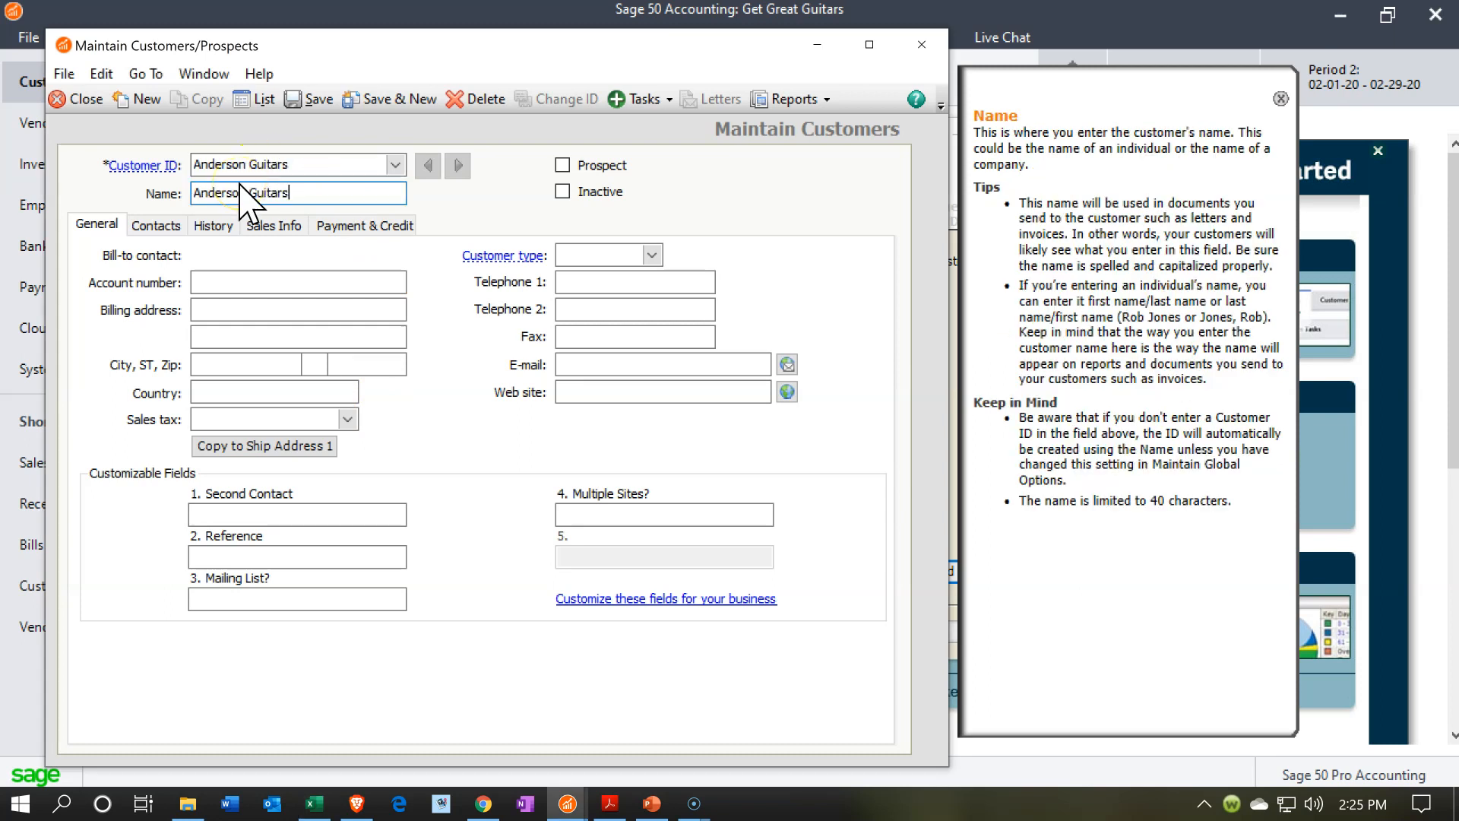
- Examine the customer's general fields, from account number and billing address through sales tax to the customizable Mailing List field
left_click(126, 182)
left_click(191, 278)
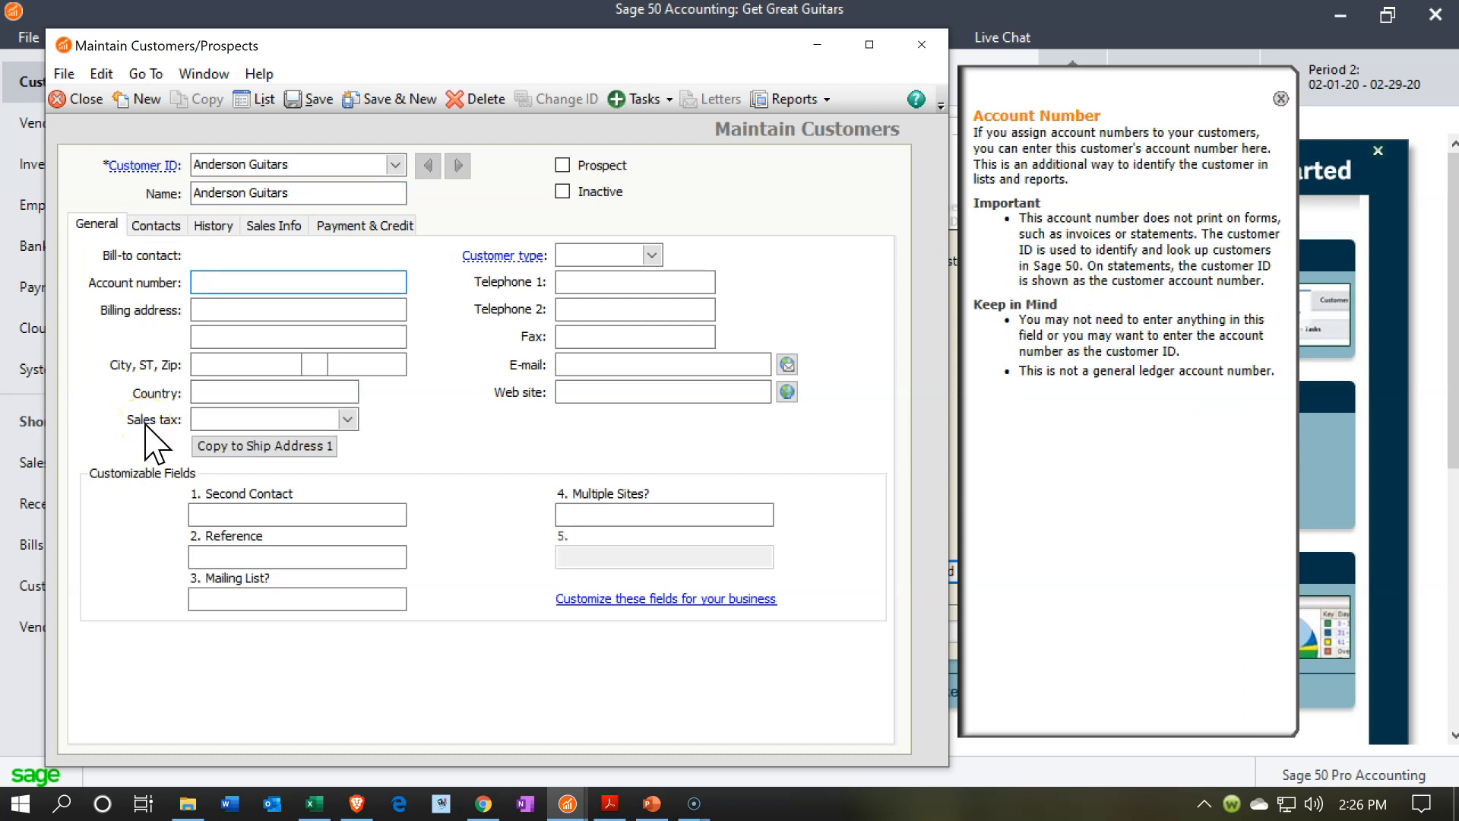
key("Tab")
key("Tab")
key("Tab")
key("Tab")
key("Tab")
key("Tab")
key("Tab")
key("Tab")
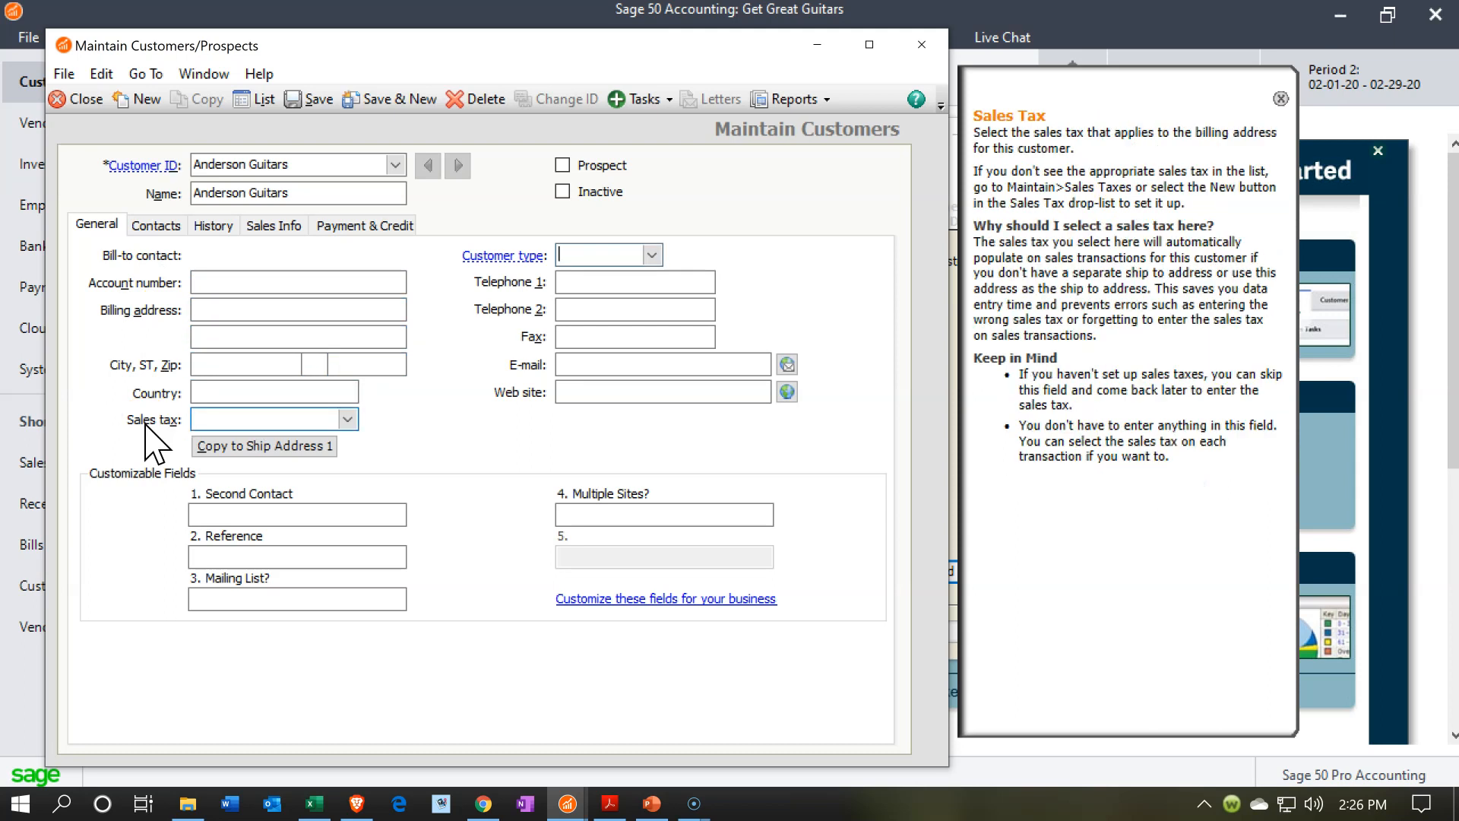
key("Tab")
key("Tab")
key("Tab")
key("Tab")
key("Tab")
key("Tab")
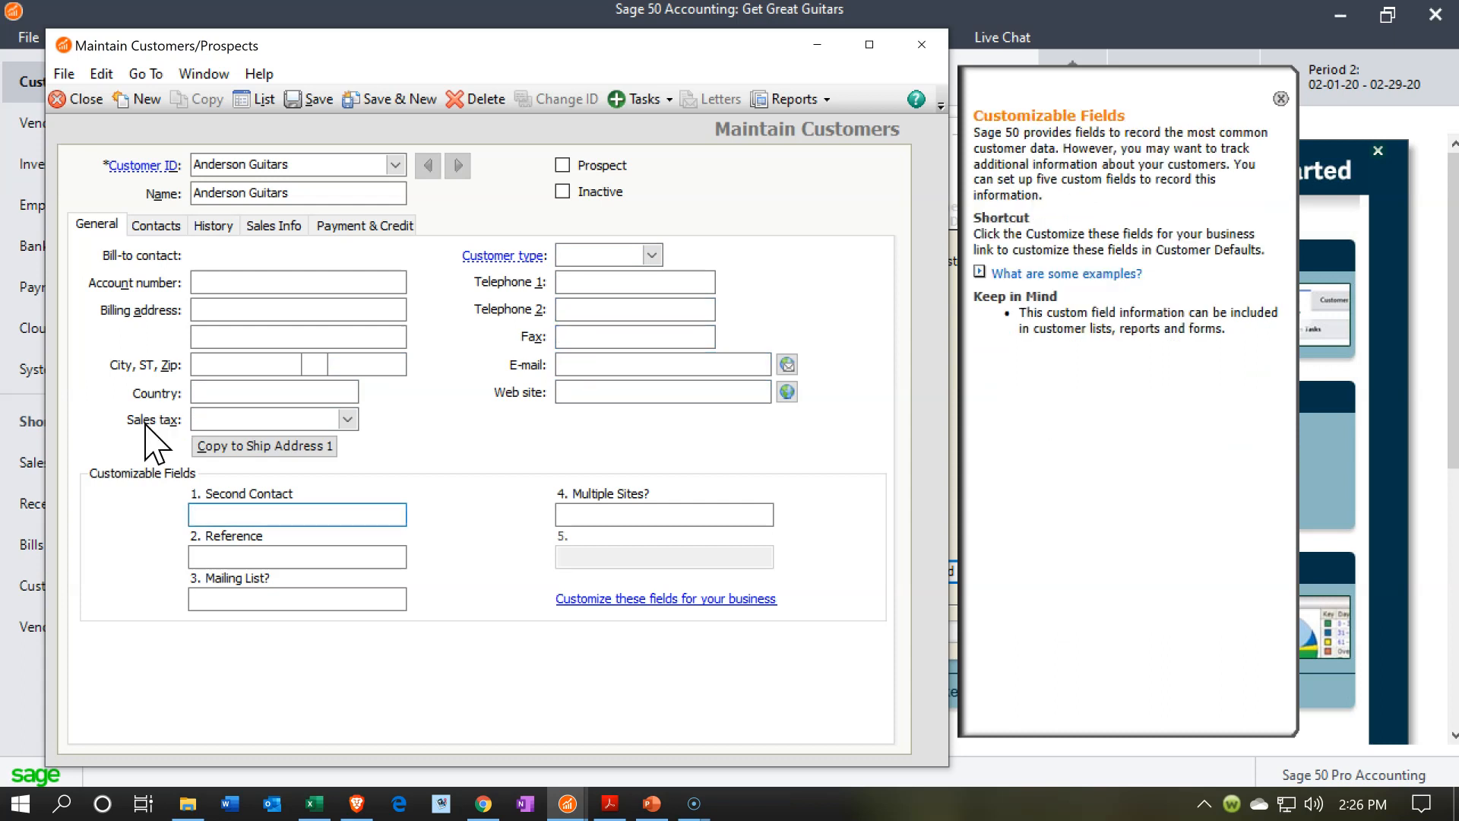
key("Tab")
key("Tab")
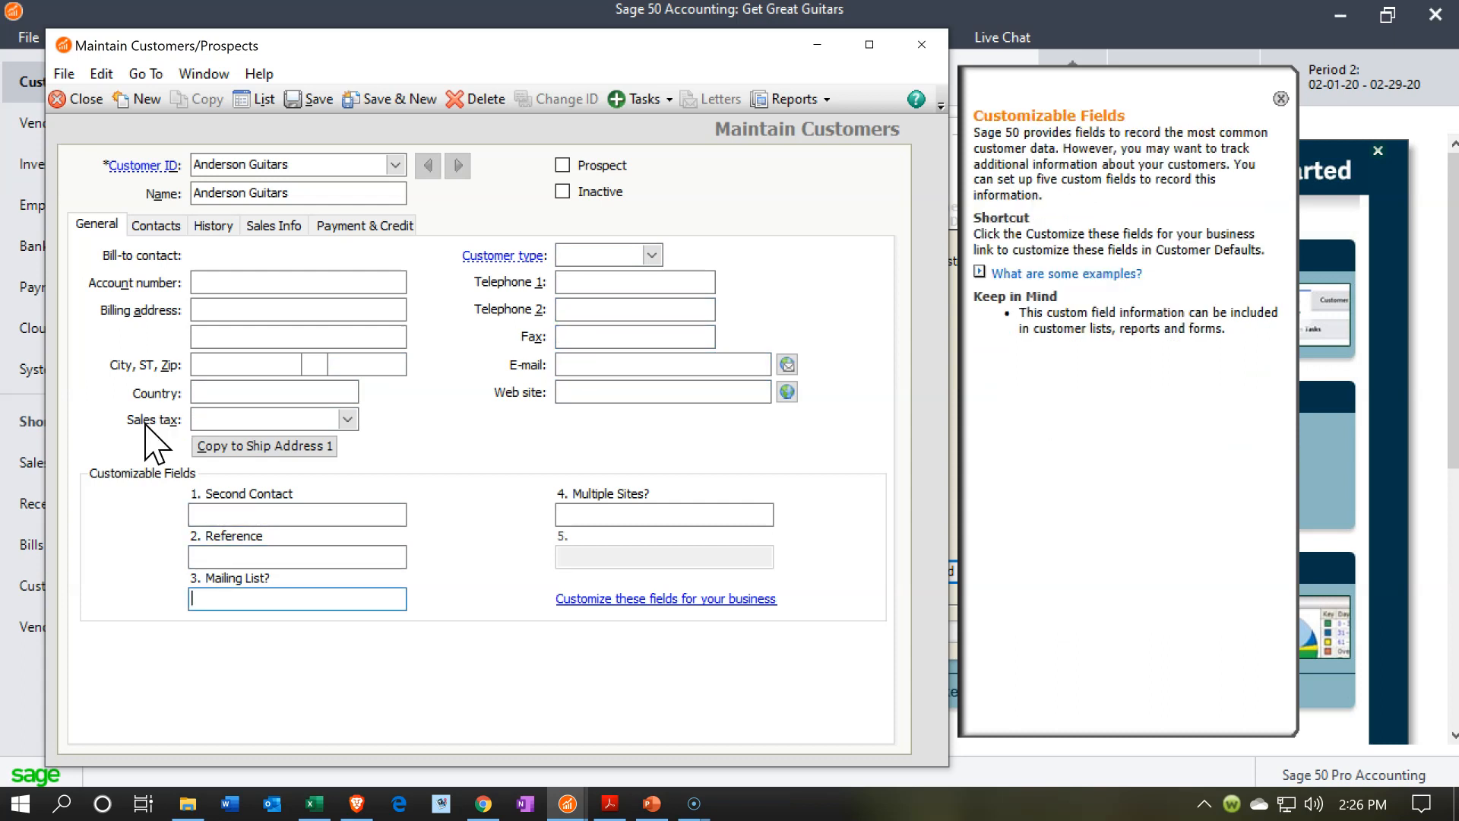
- Examine the customer's contacts, history, sales info with the GL sales account, and payment and credit settings
left_click(153, 227)
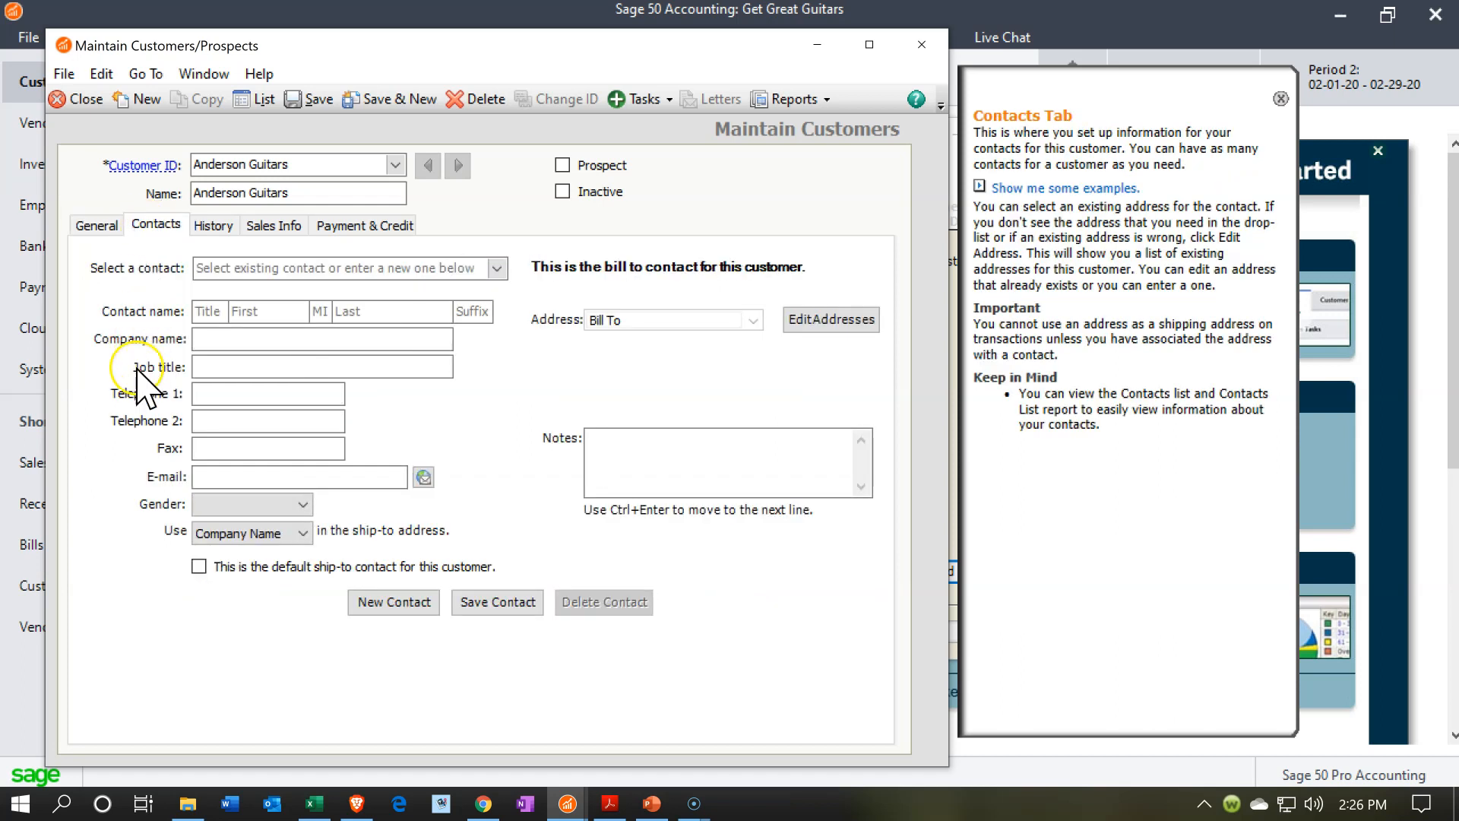
left_click(202, 228)
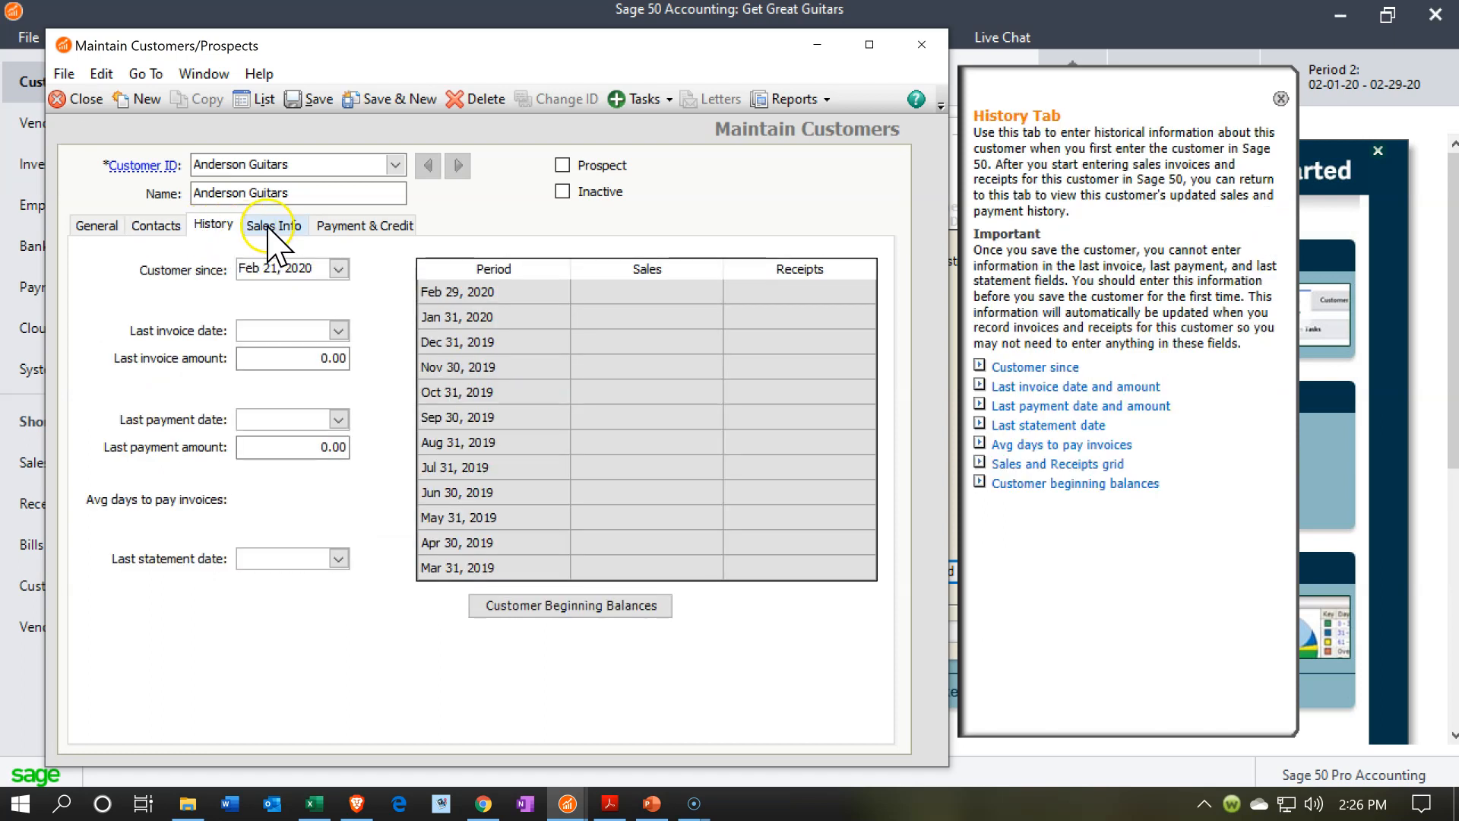
left_click(268, 226)
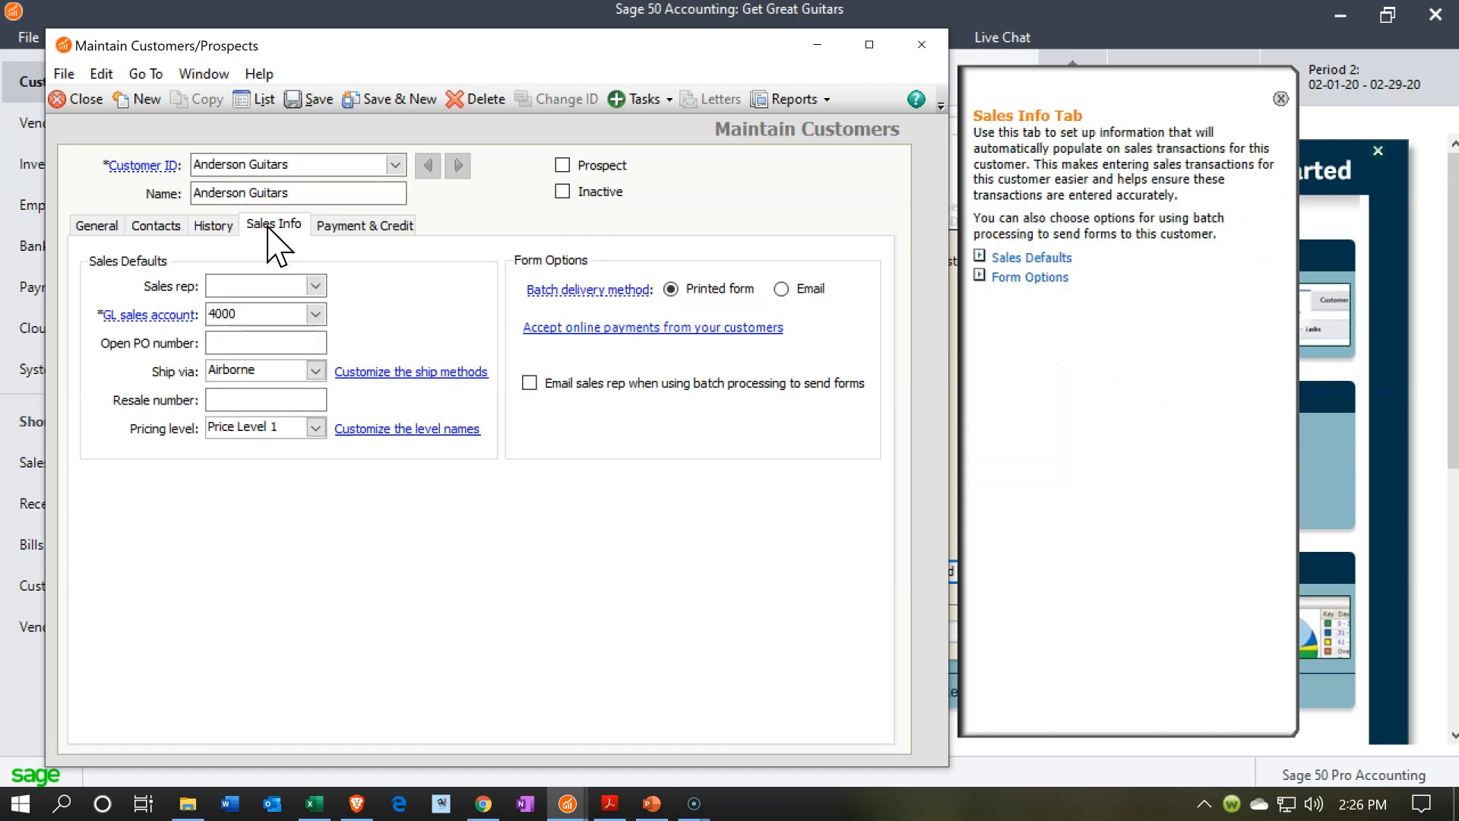
left_click(307, 287)
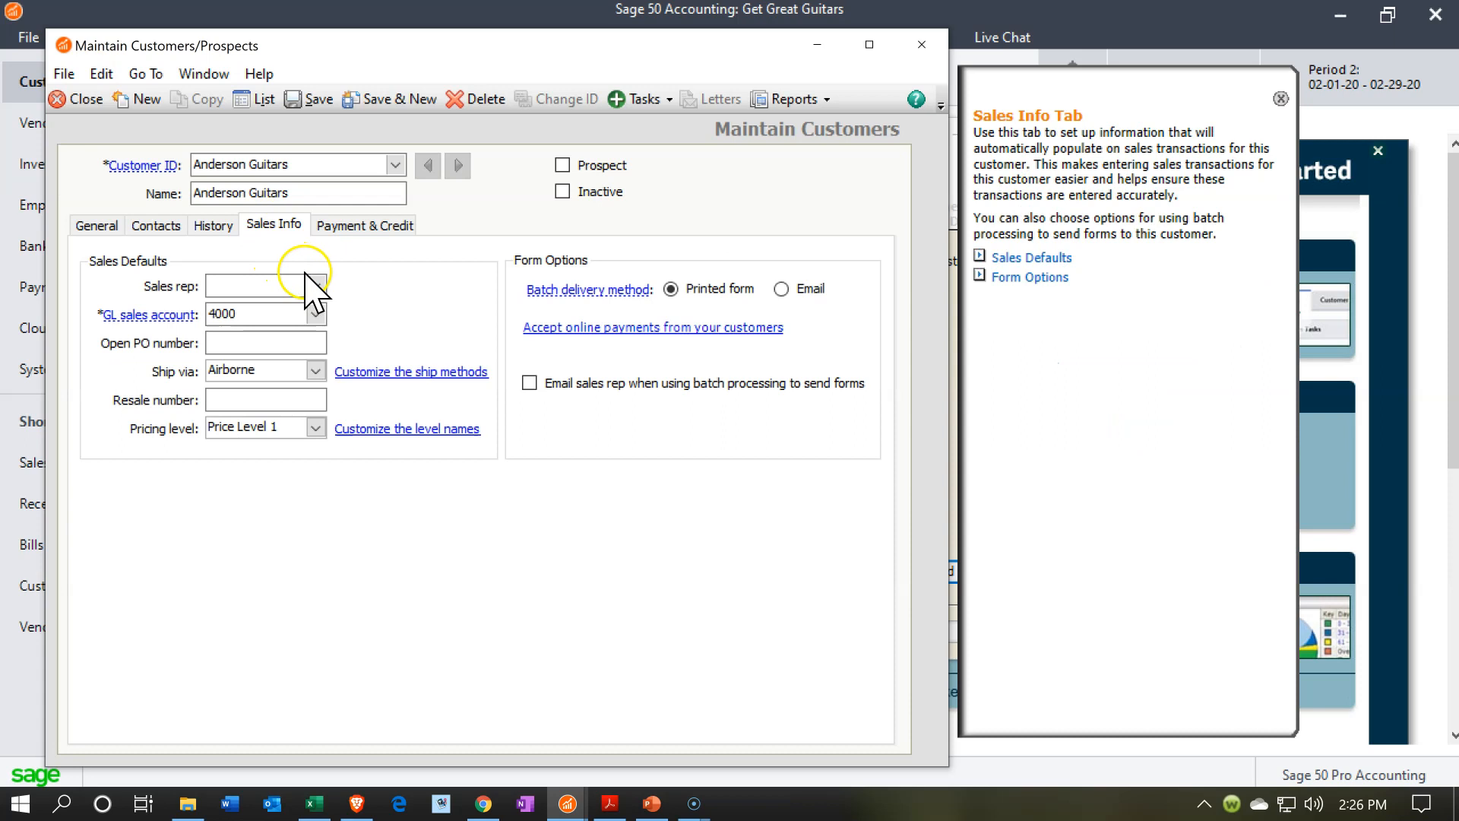
left_click(294, 322)
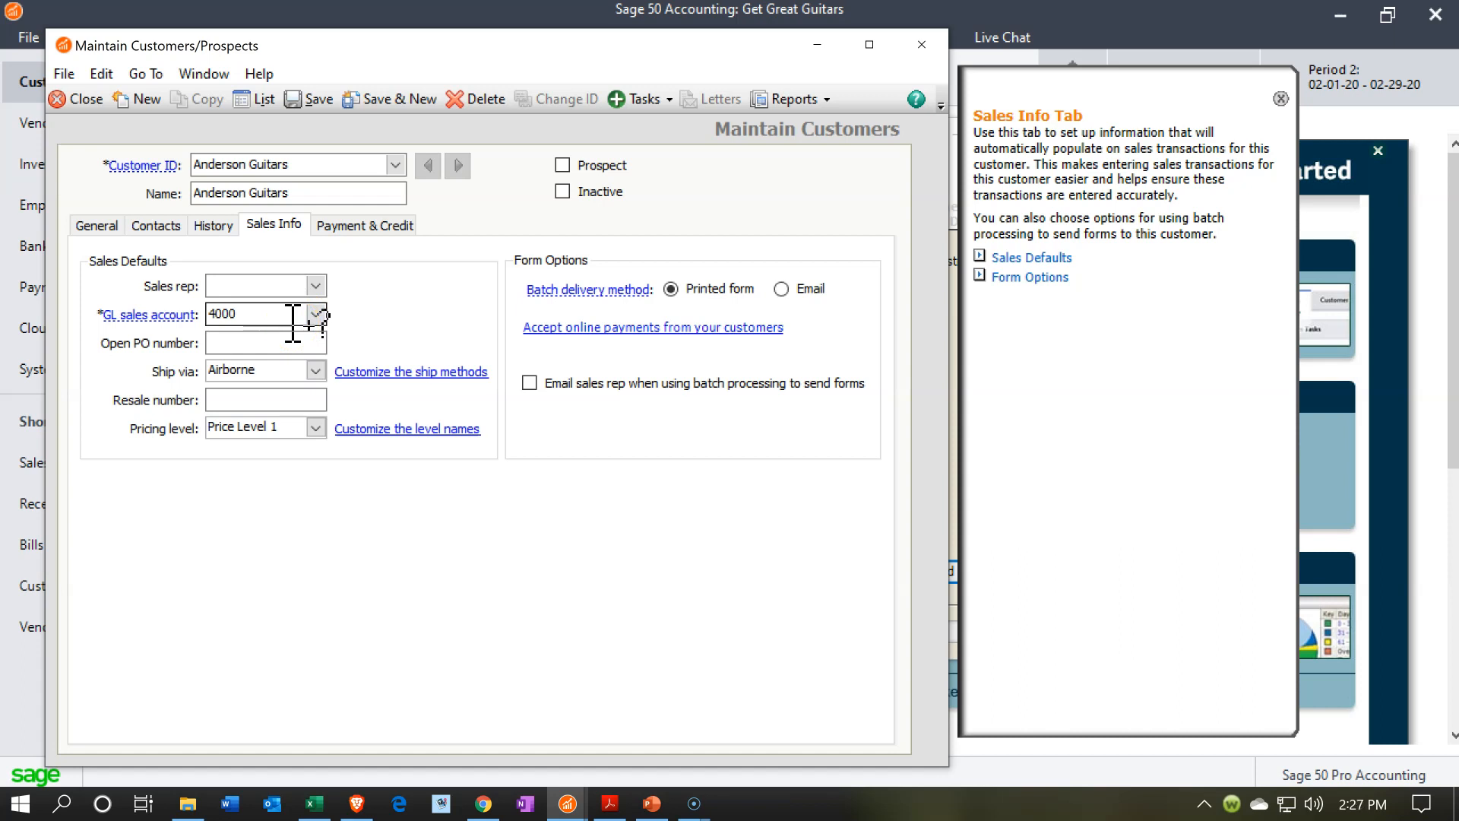
left_click(314, 314)
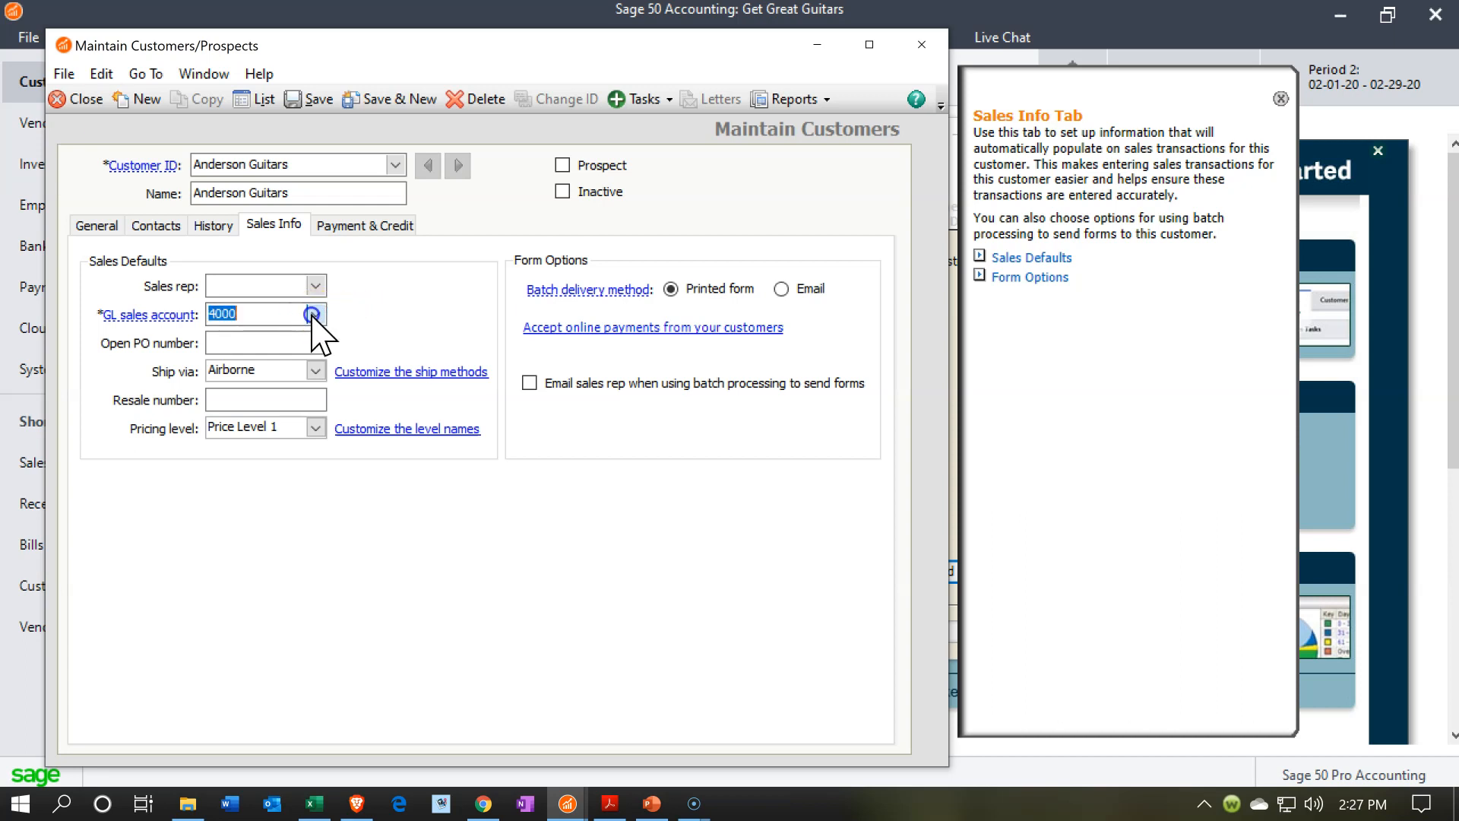
left_click(314, 314)
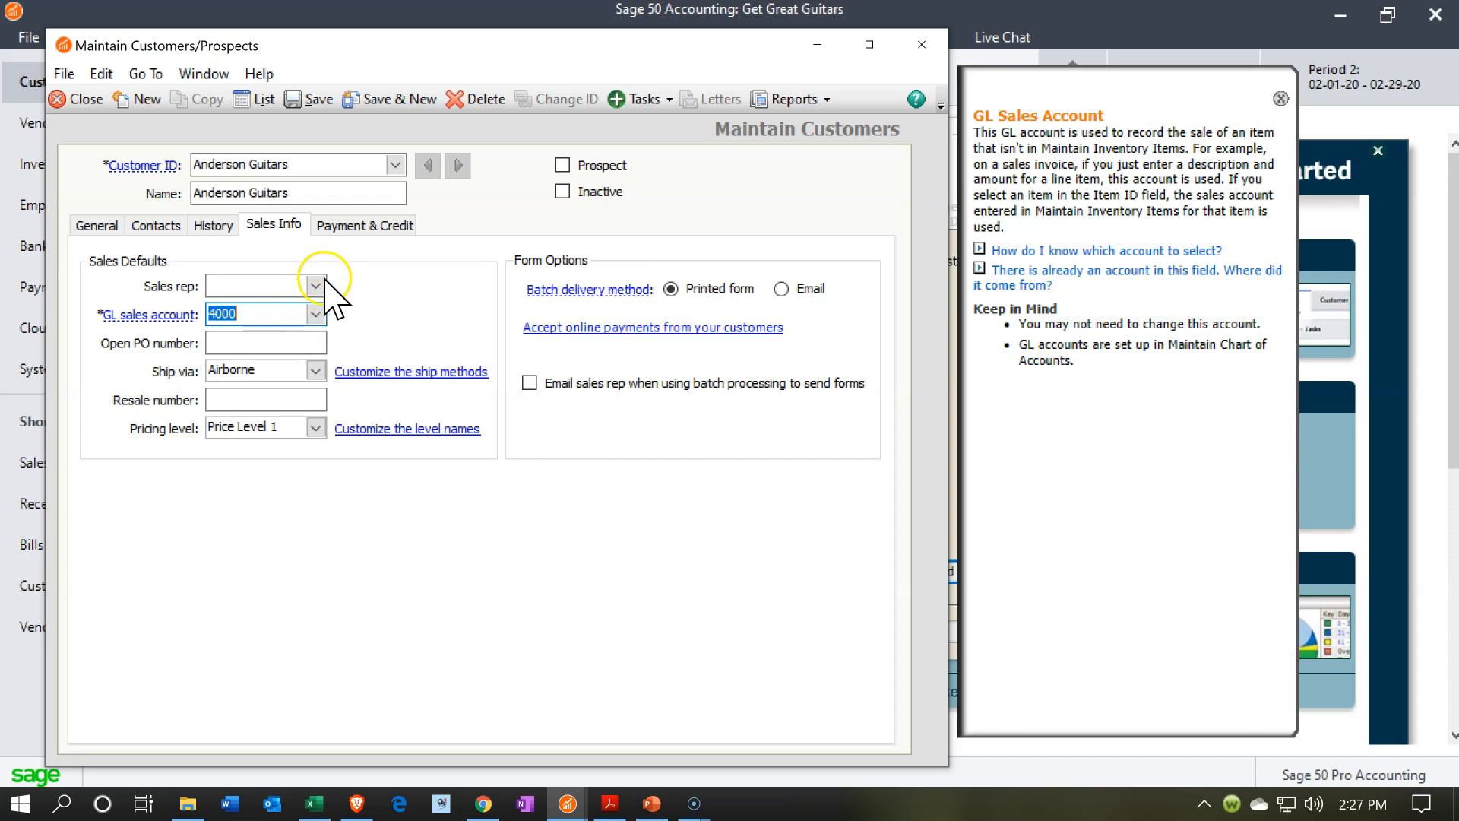
left_click(335, 226)
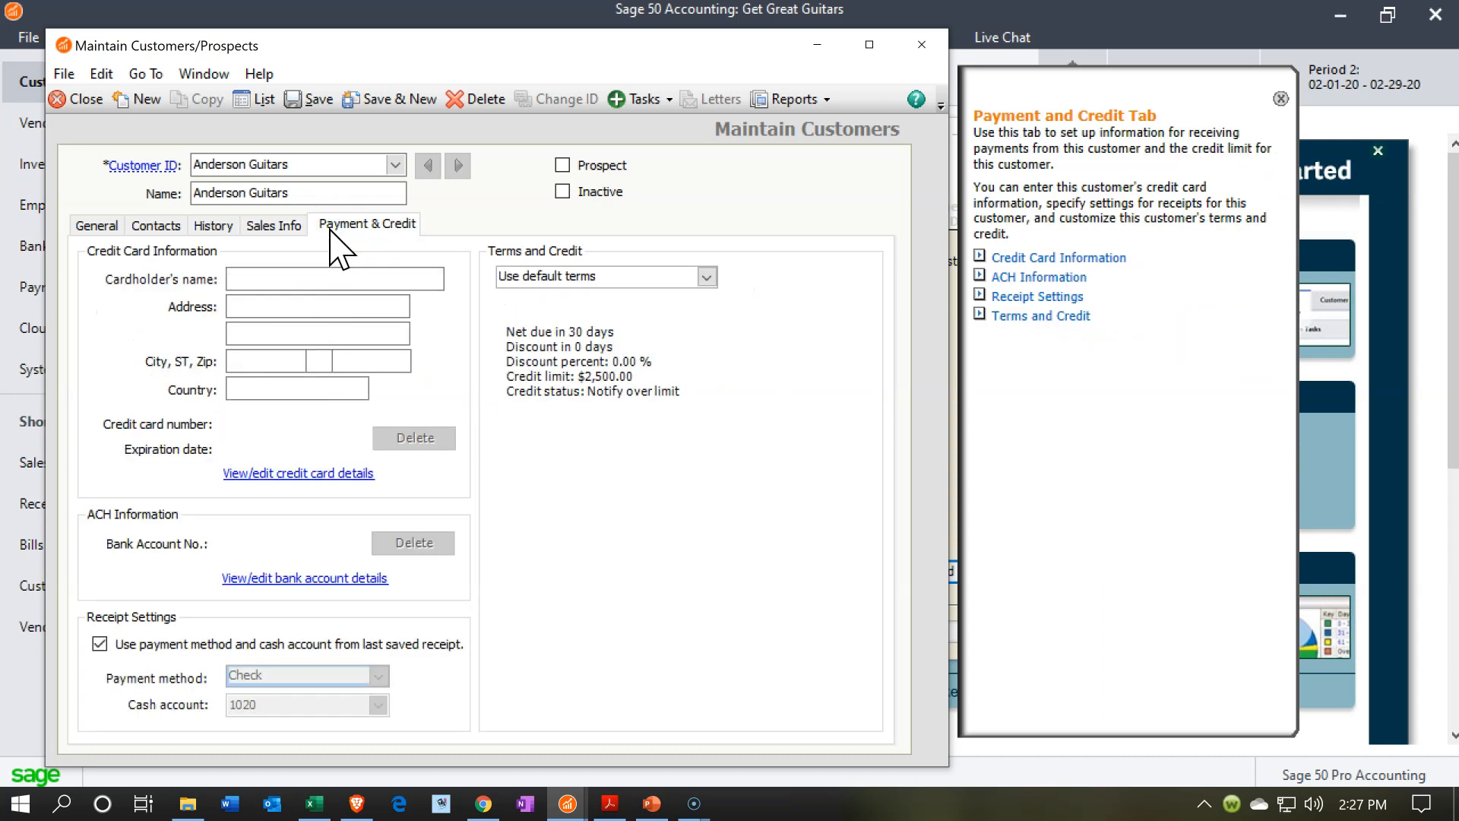
left_click(320, 276)
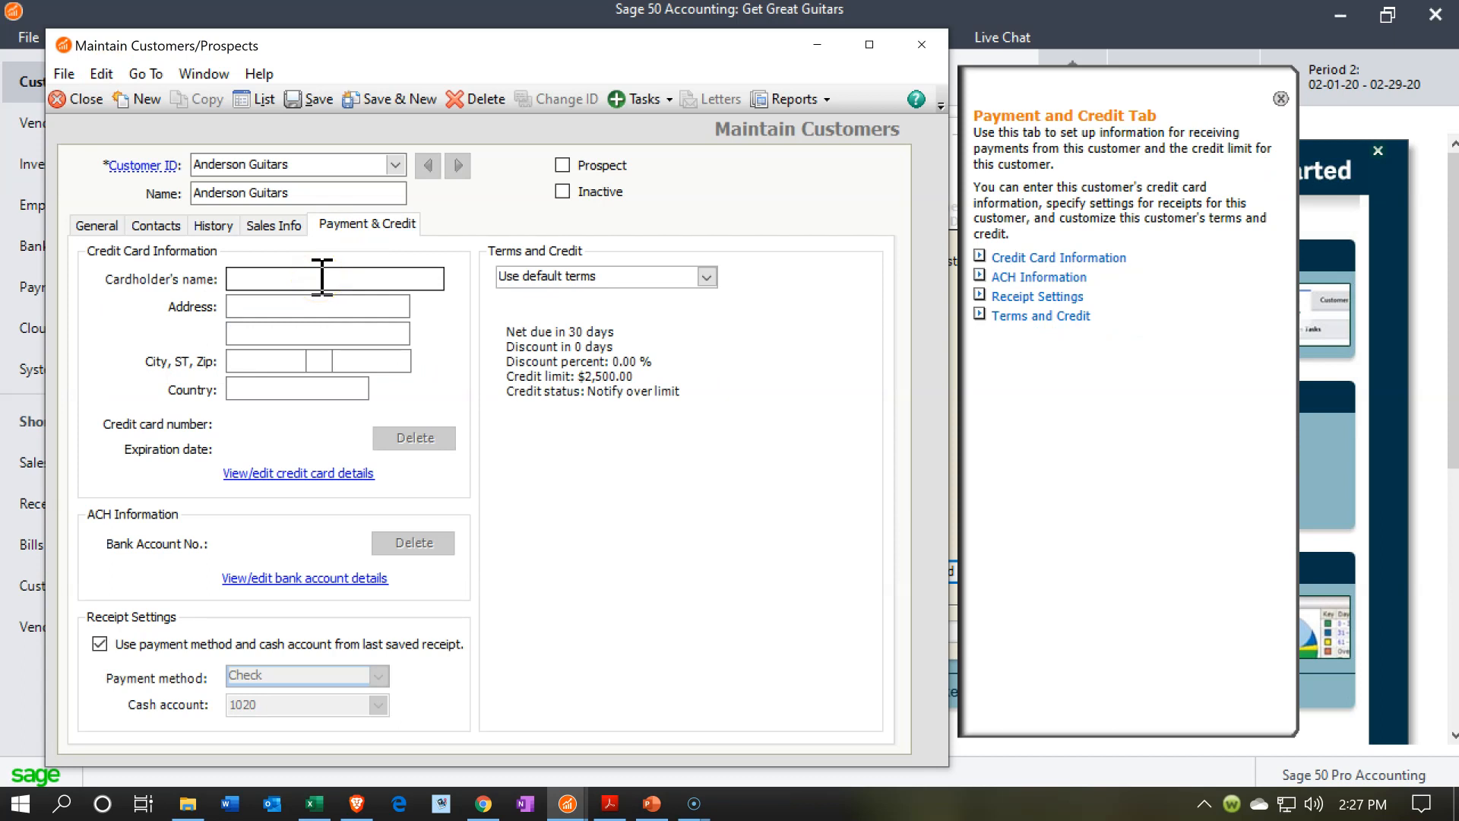
- Return to the general details, save the Anderson Guitars customer and start a new customer record
left_click(98, 218)
left_click(104, 227)
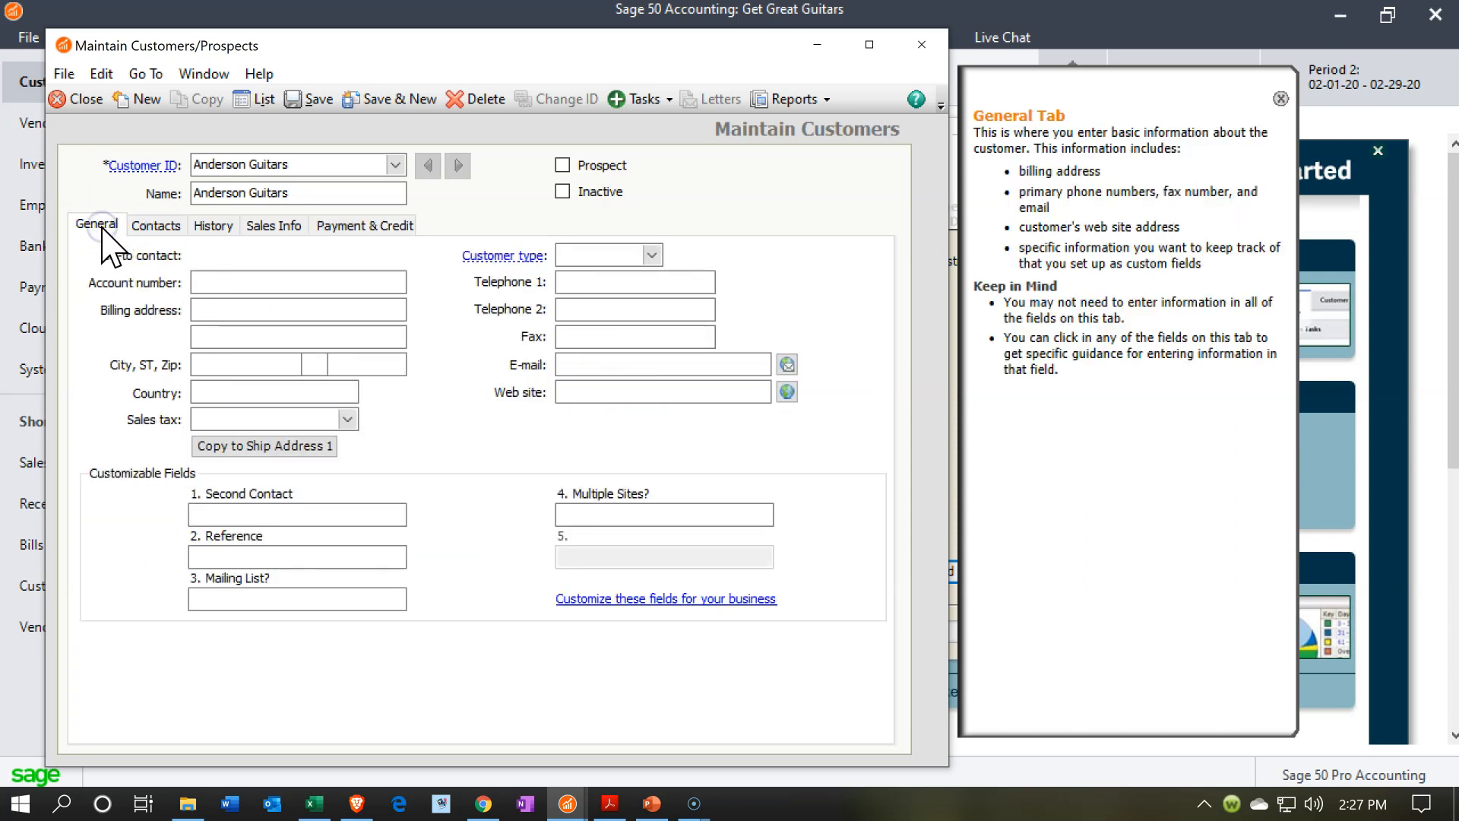
left_click(385, 186)
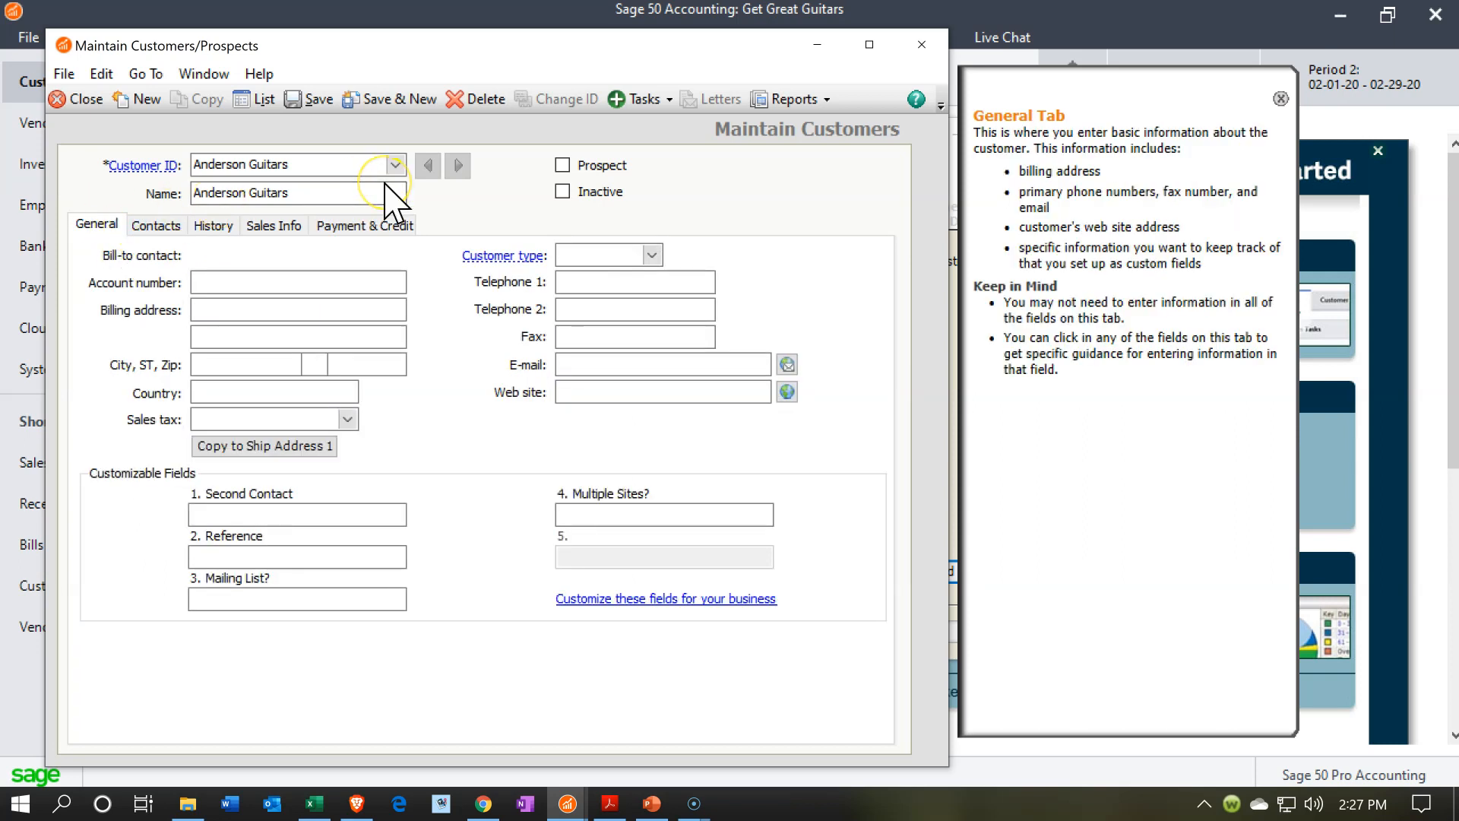
left_click(264, 108)
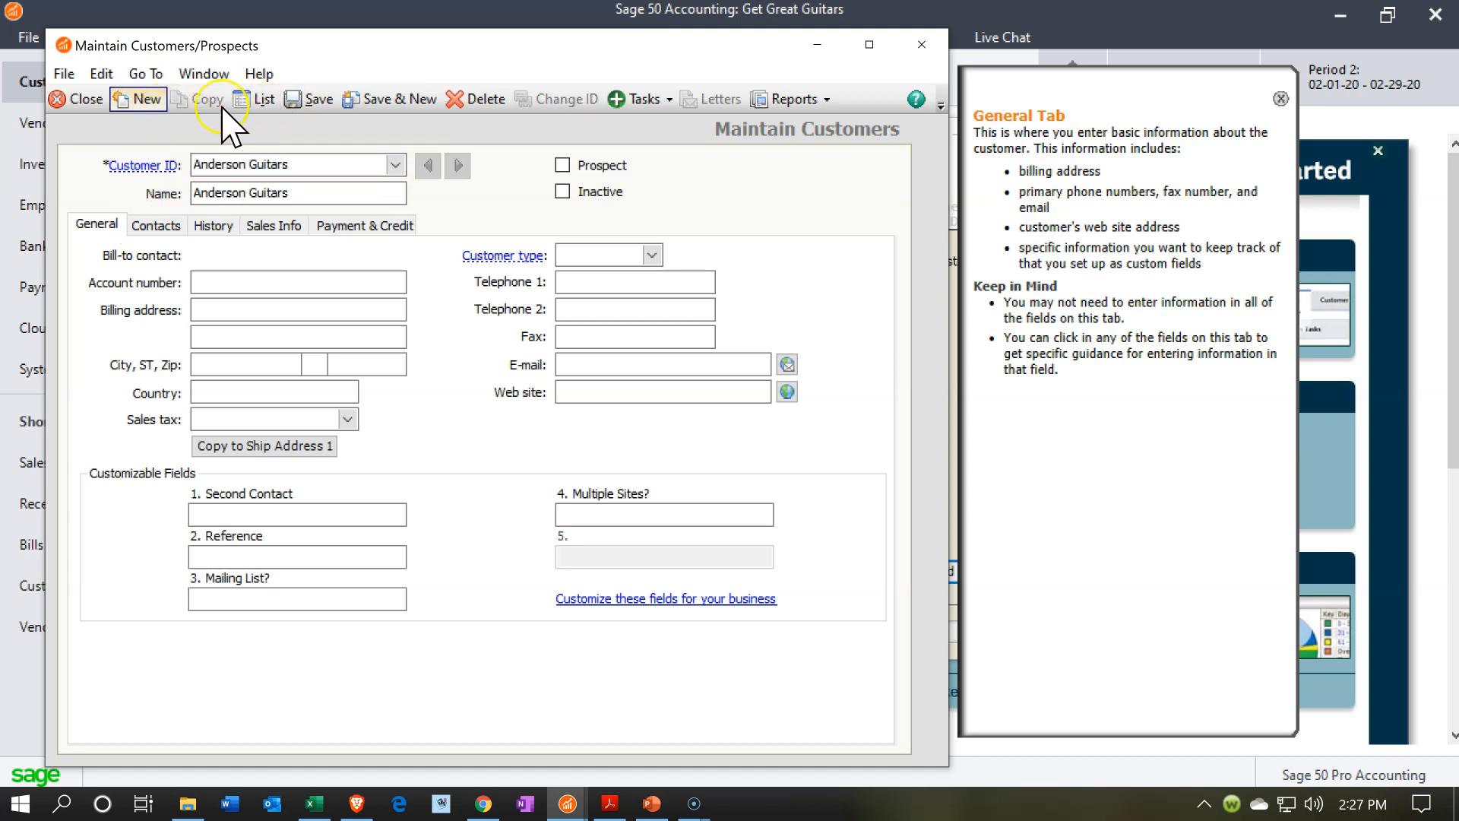
left_click(326, 95)
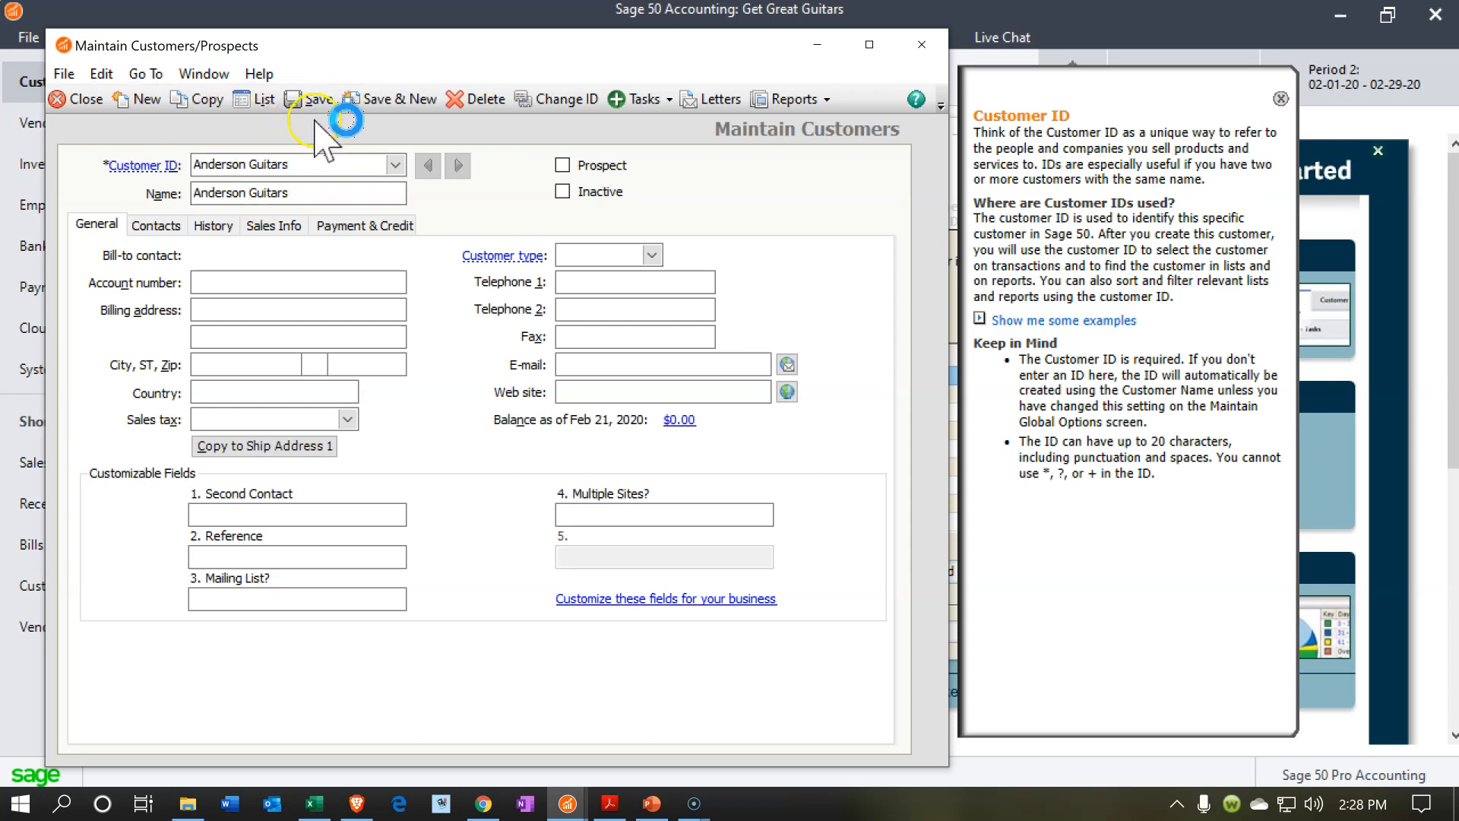
left_click(417, 103)
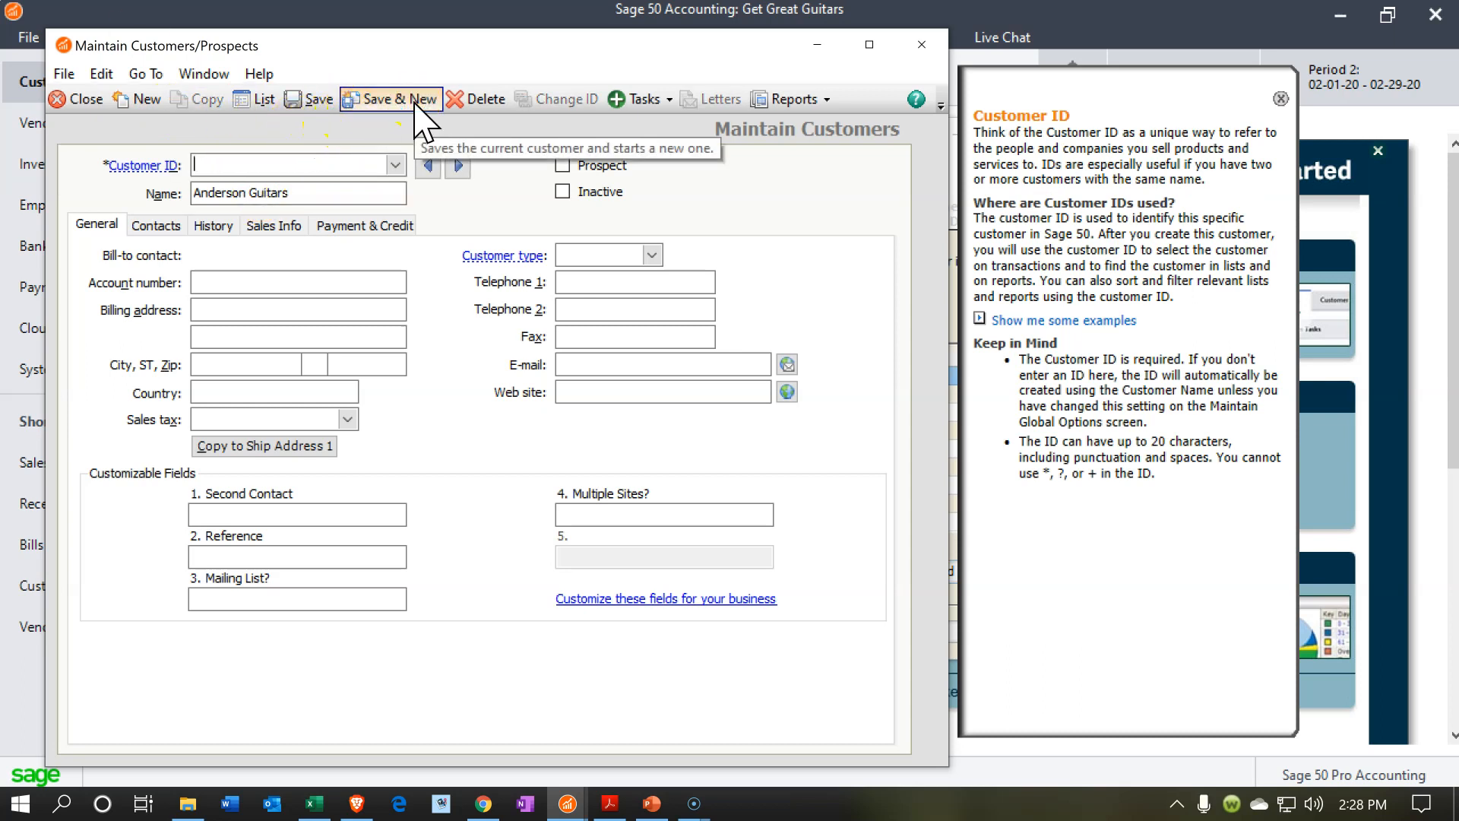
- Enter Jones Guitars as the customer ID and name, then save it and start another new customer record
left_click(314, 804)
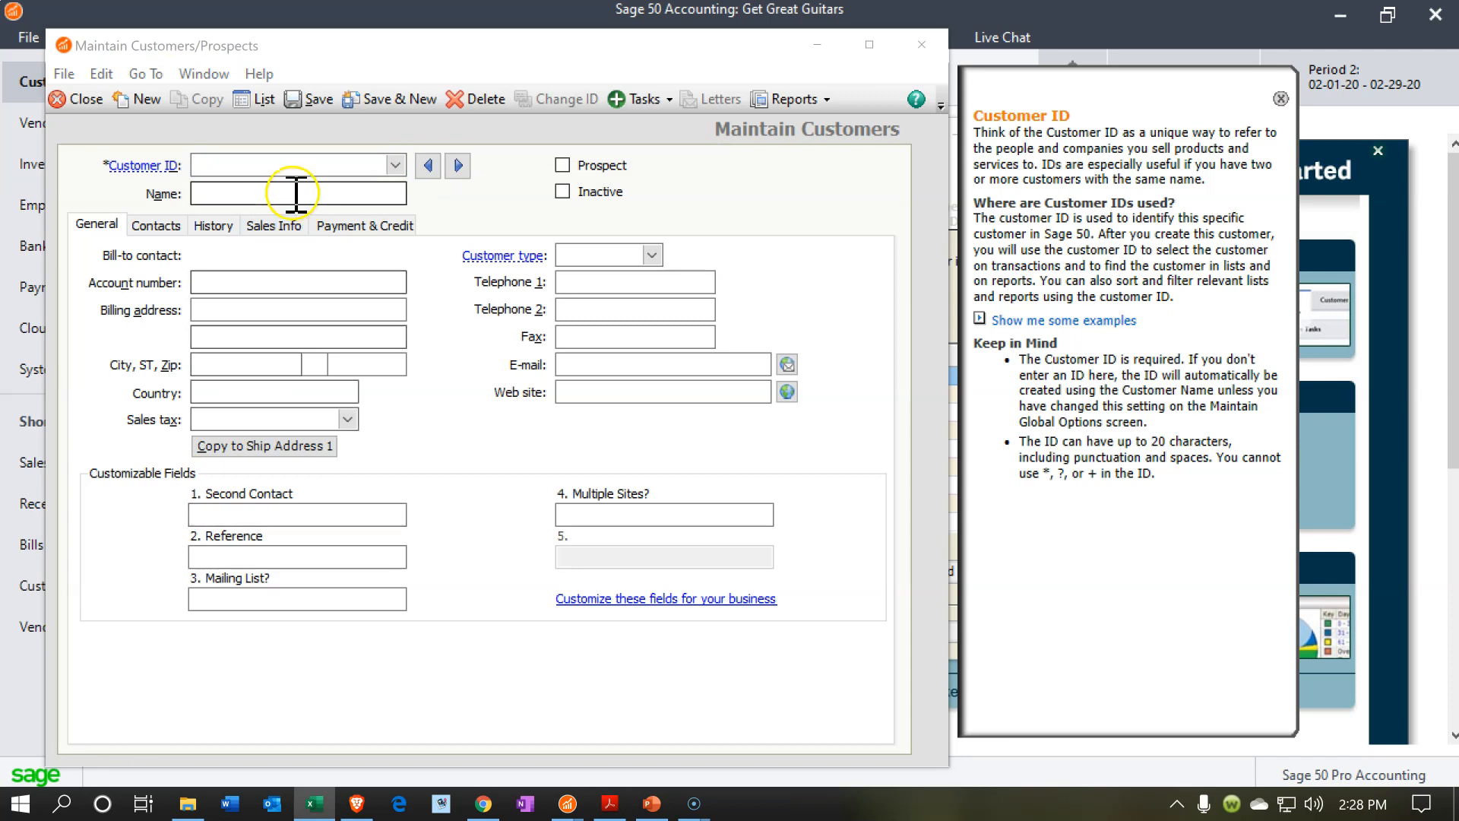
left_click(268, 164)
type("Jones Guitars")
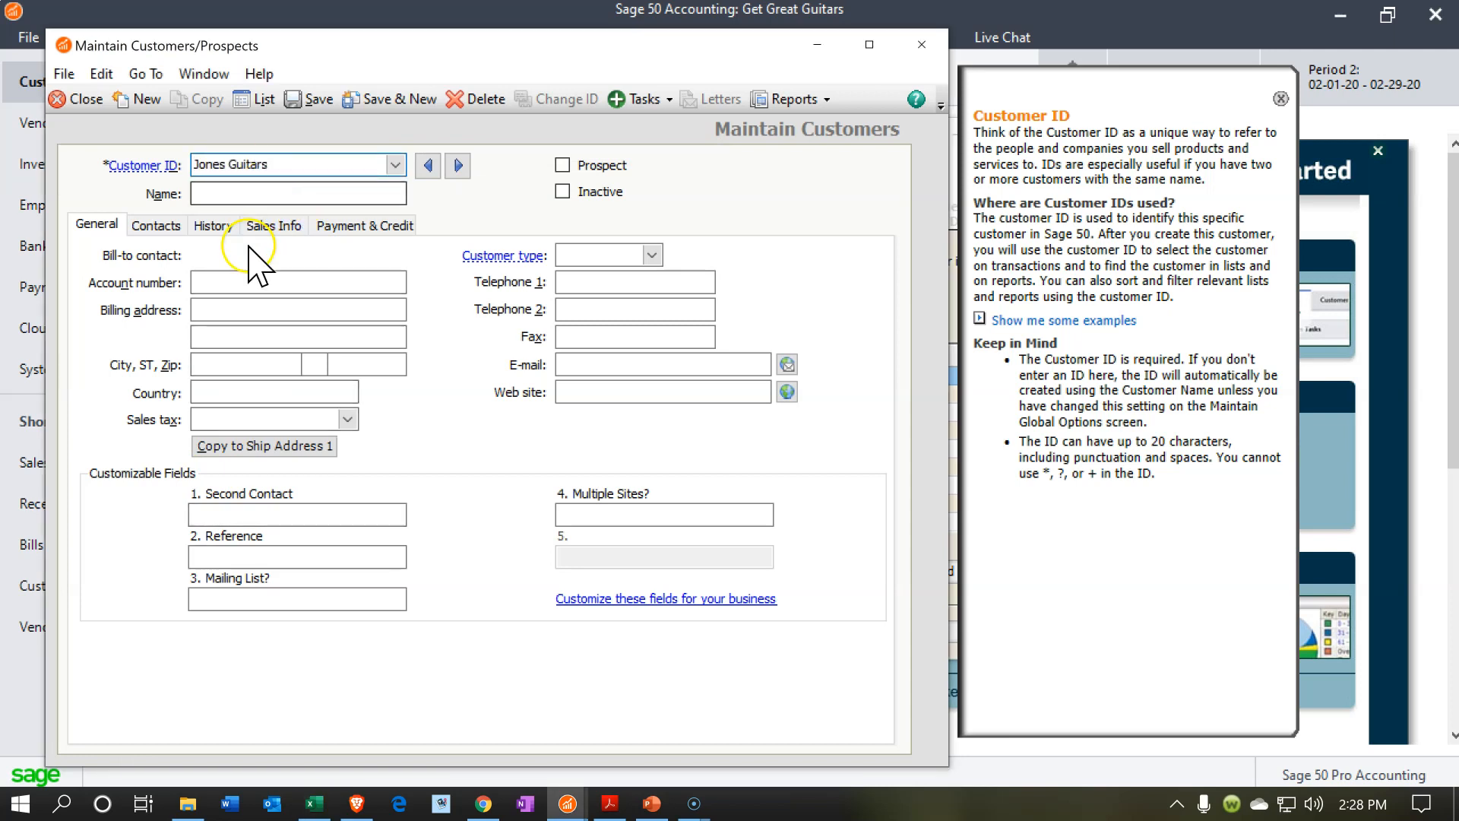
left_click(205, 185)
left_click(212, 194)
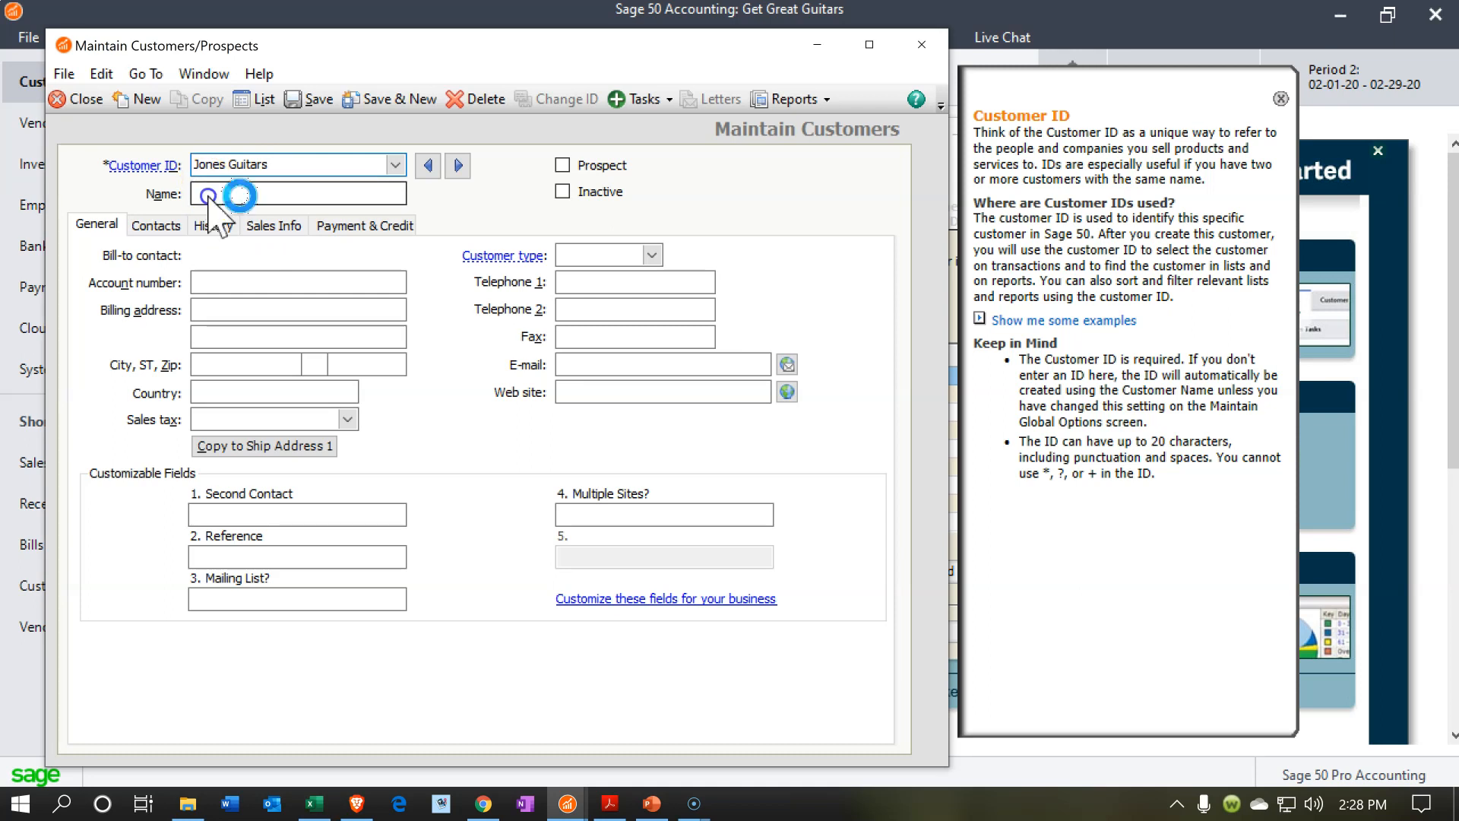
type("Jones Guitars")
left_click(237, 285)
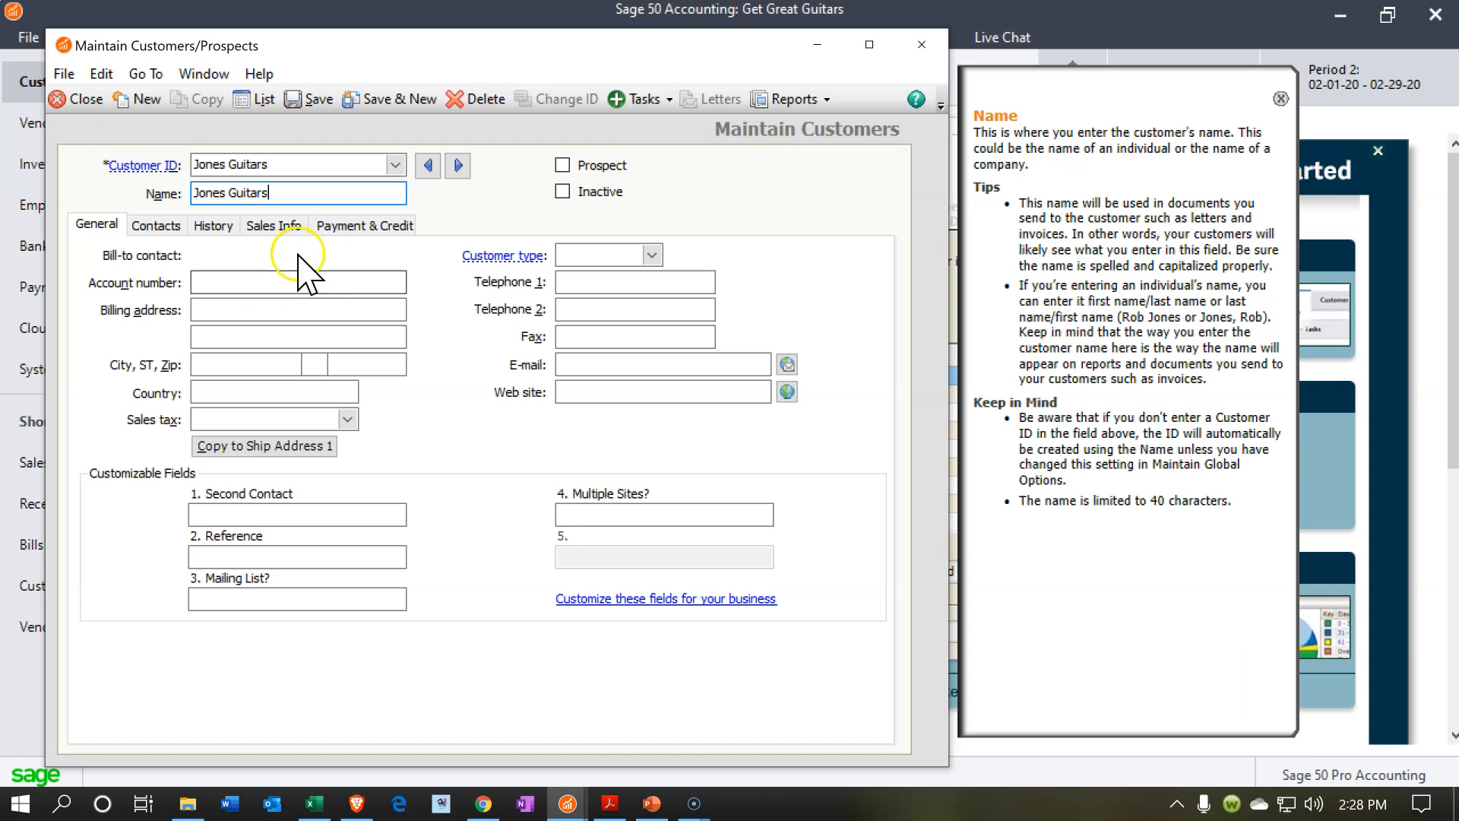
left_click(355, 115)
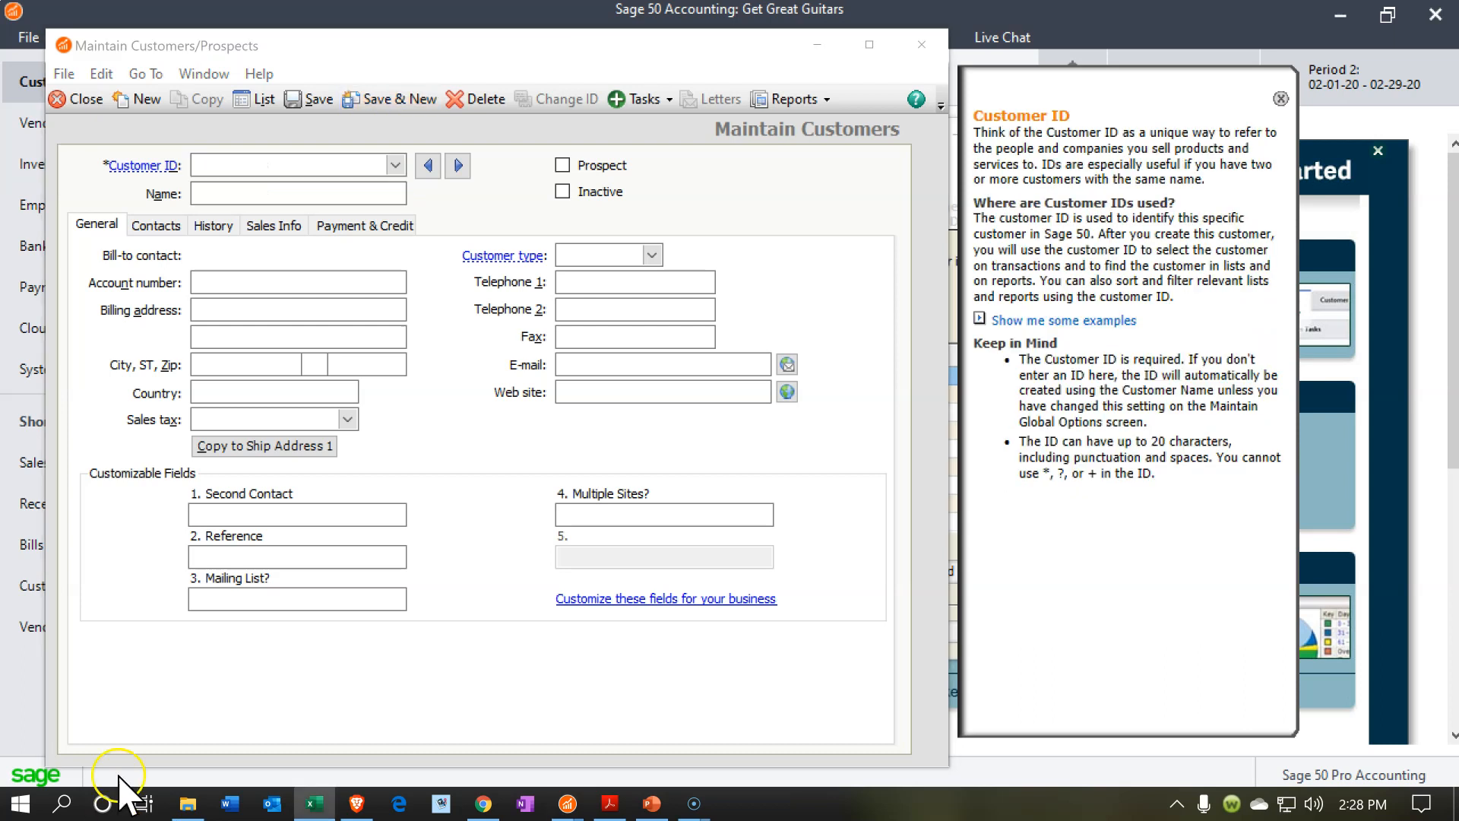
- Enter Smith Guitars as the customer ID and name, and save the customer record
left_click(244, 162)
type("Smith Guitars")
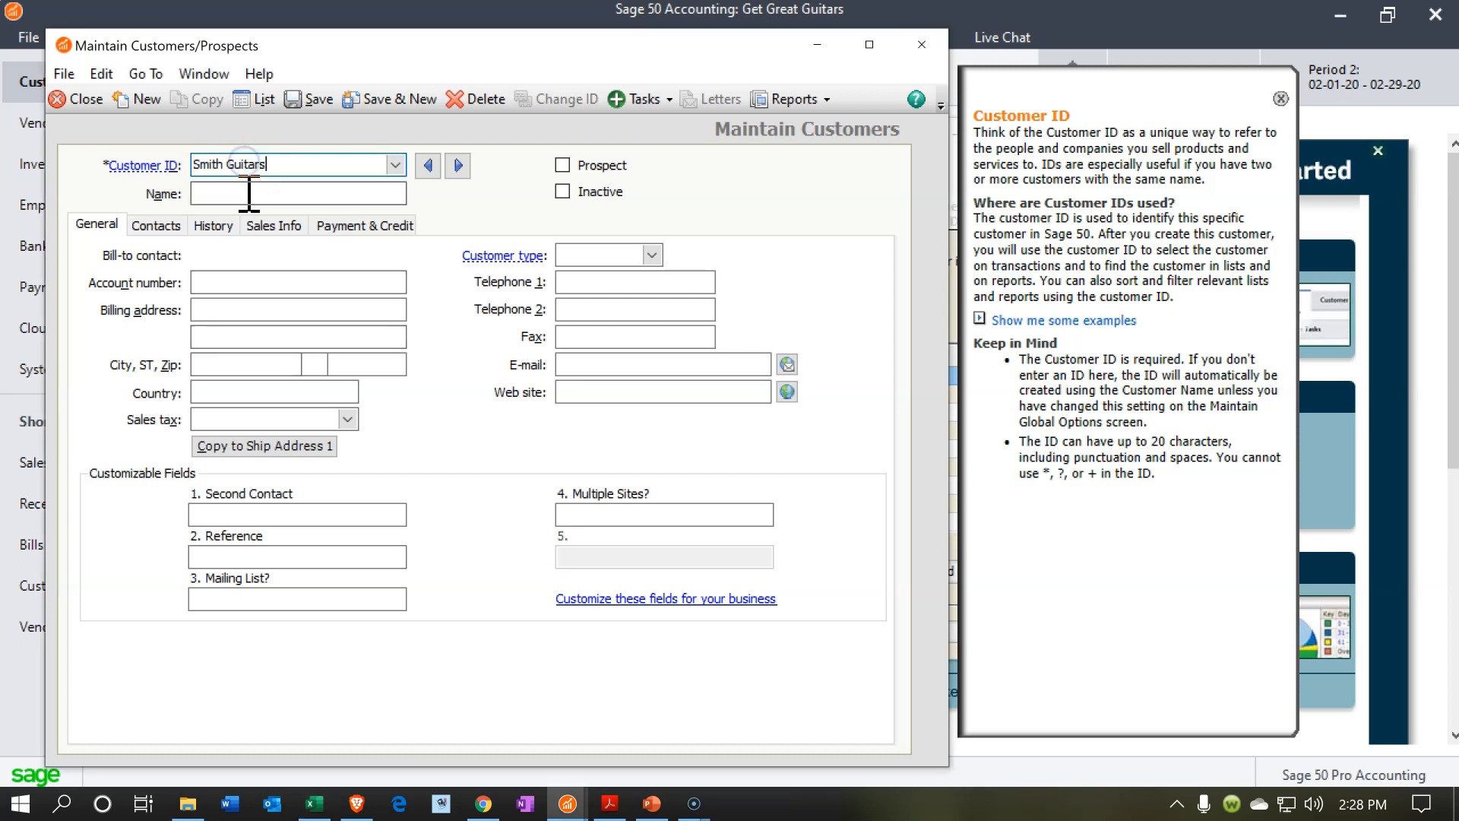
left_click(233, 199)
left_click(233, 196)
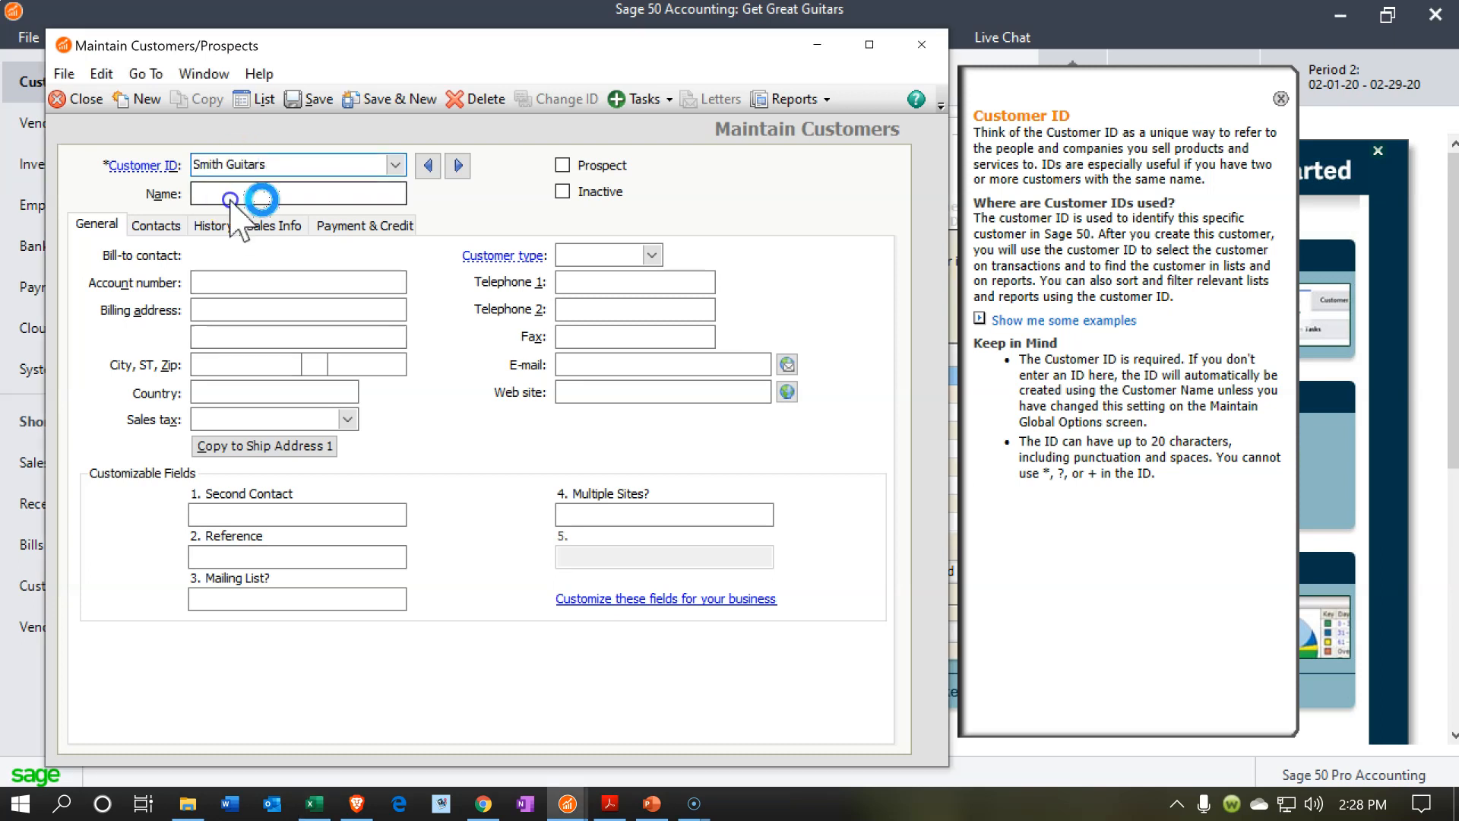
type("Smith Guitars")
left_click(457, 526)
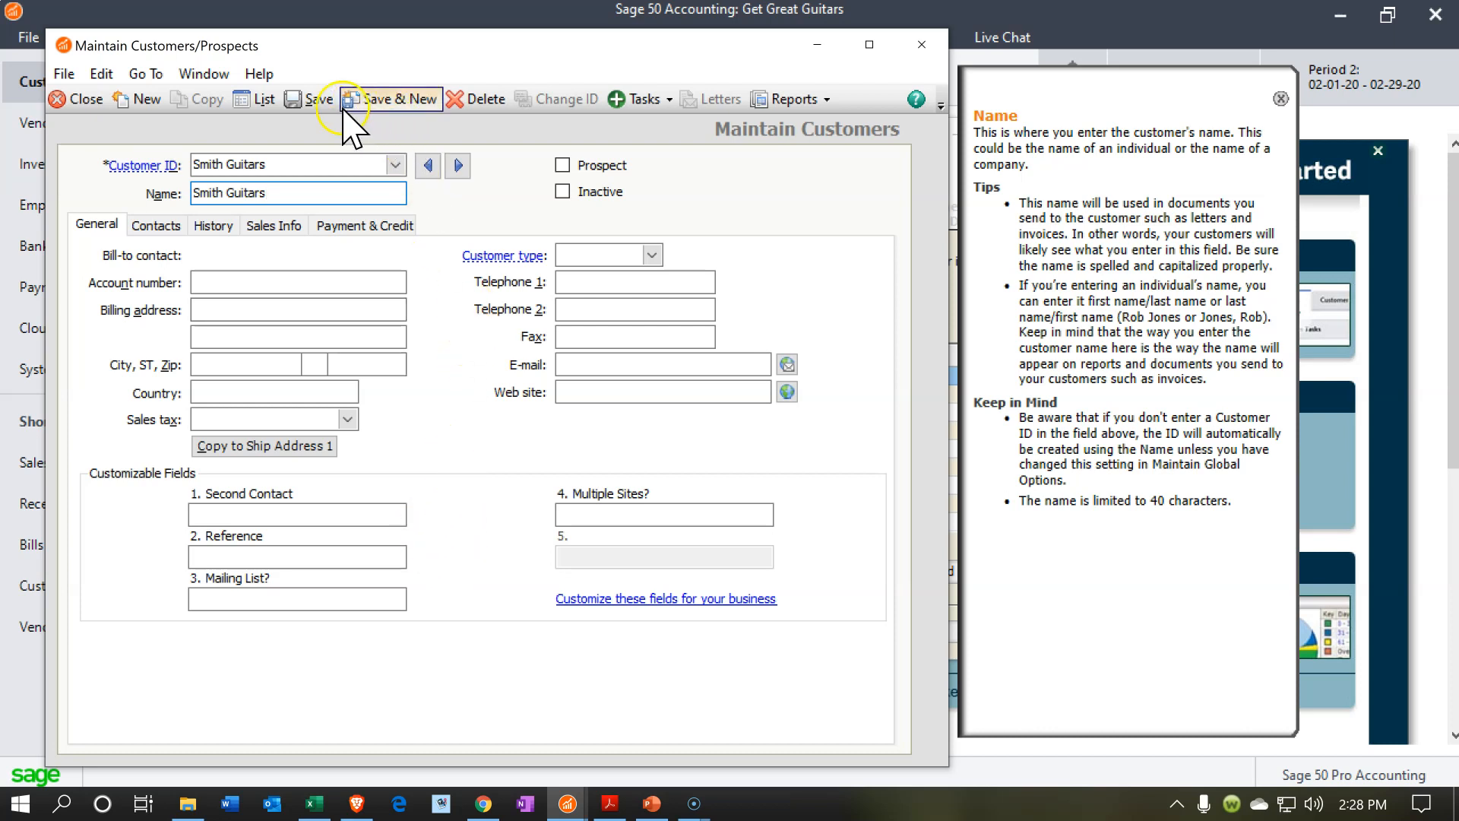
left_click(102, 36)
left_click(308, 99)
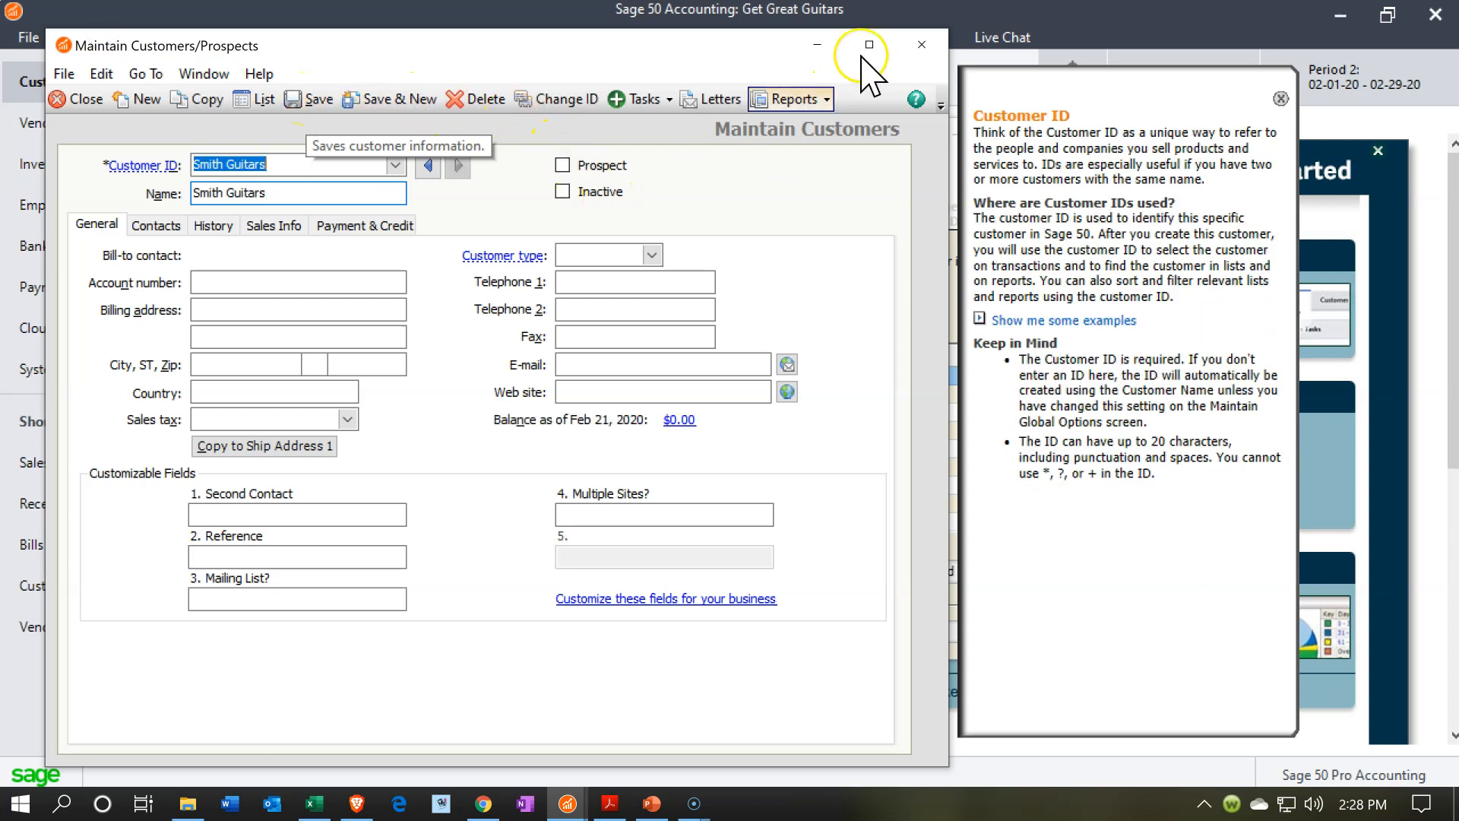
- Close the customer record and advance the Customers setup to the Beginning Balances question
left_click(921, 43)
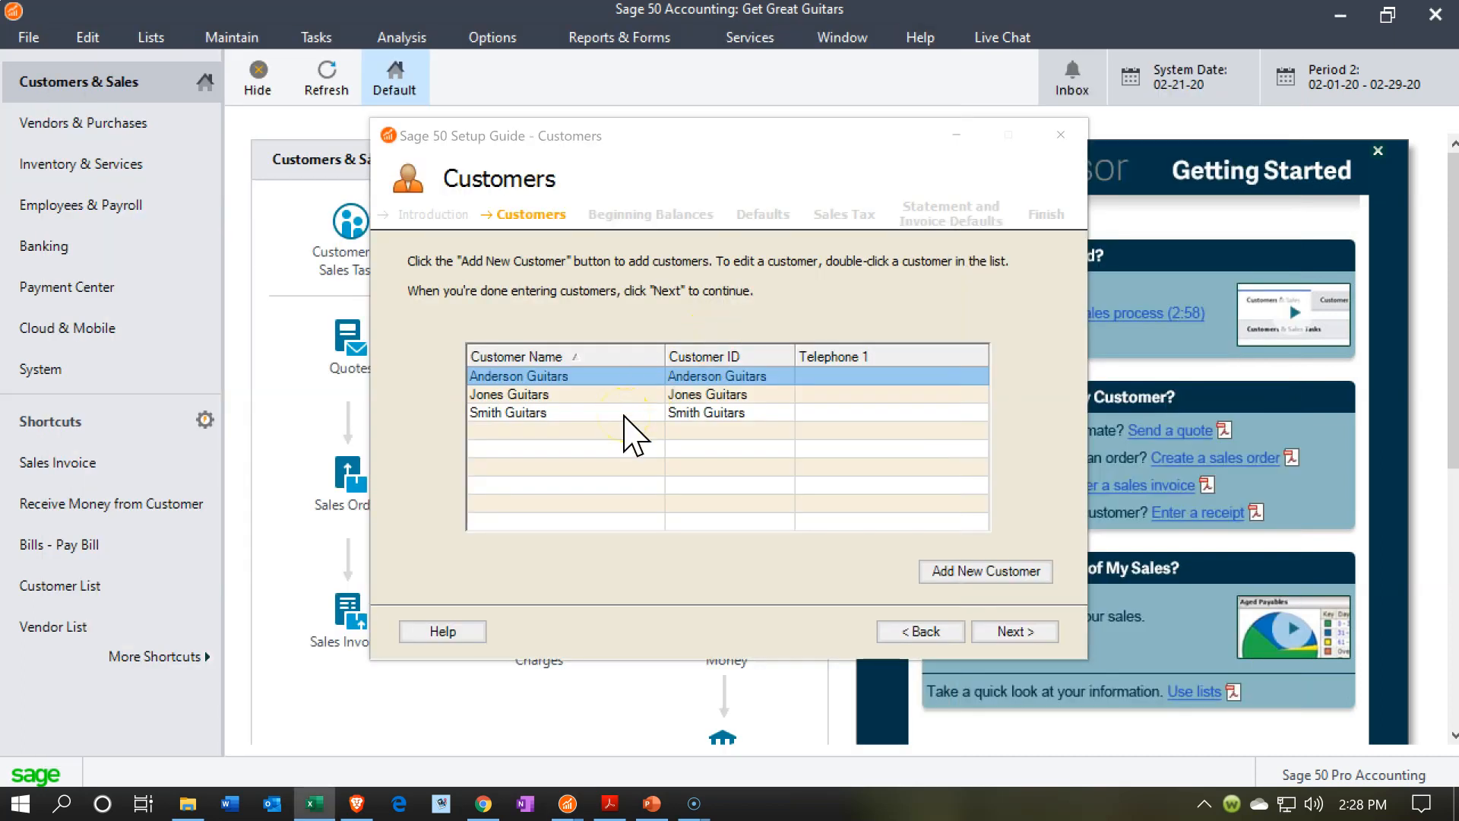
left_click(980, 629)
left_click(610, 215)
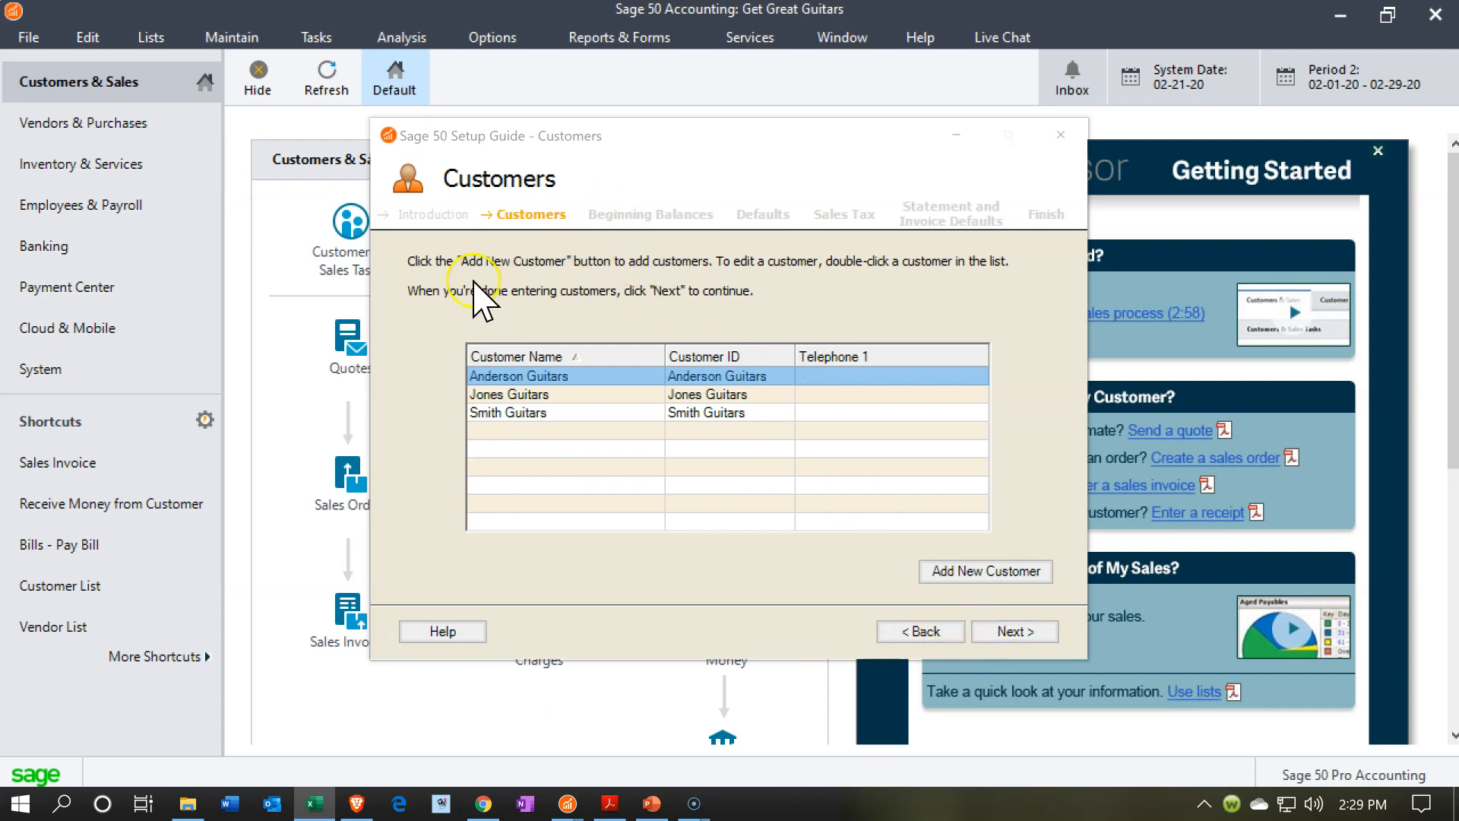
left_click(1017, 636)
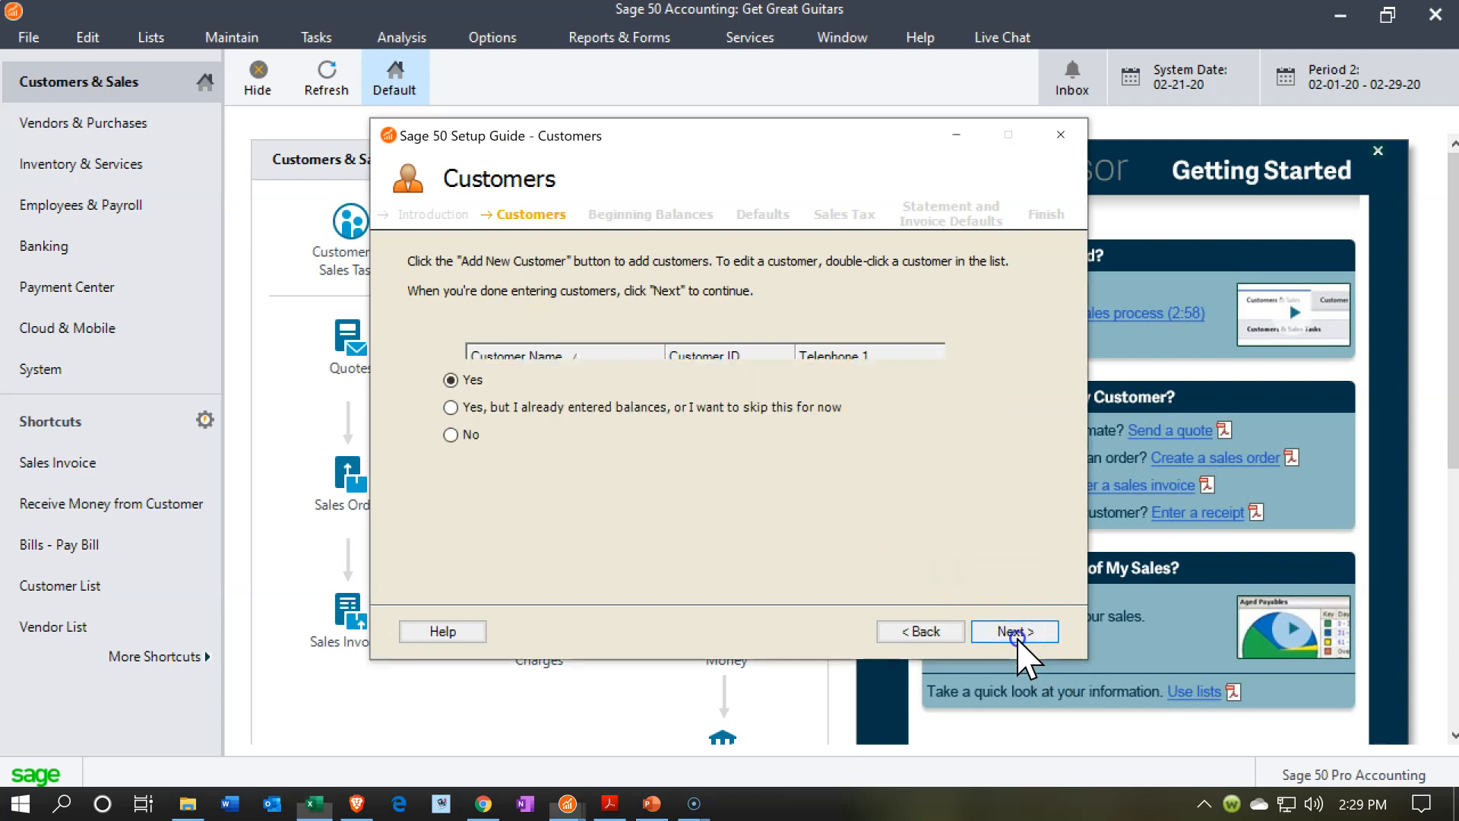
left_click(803, 561)
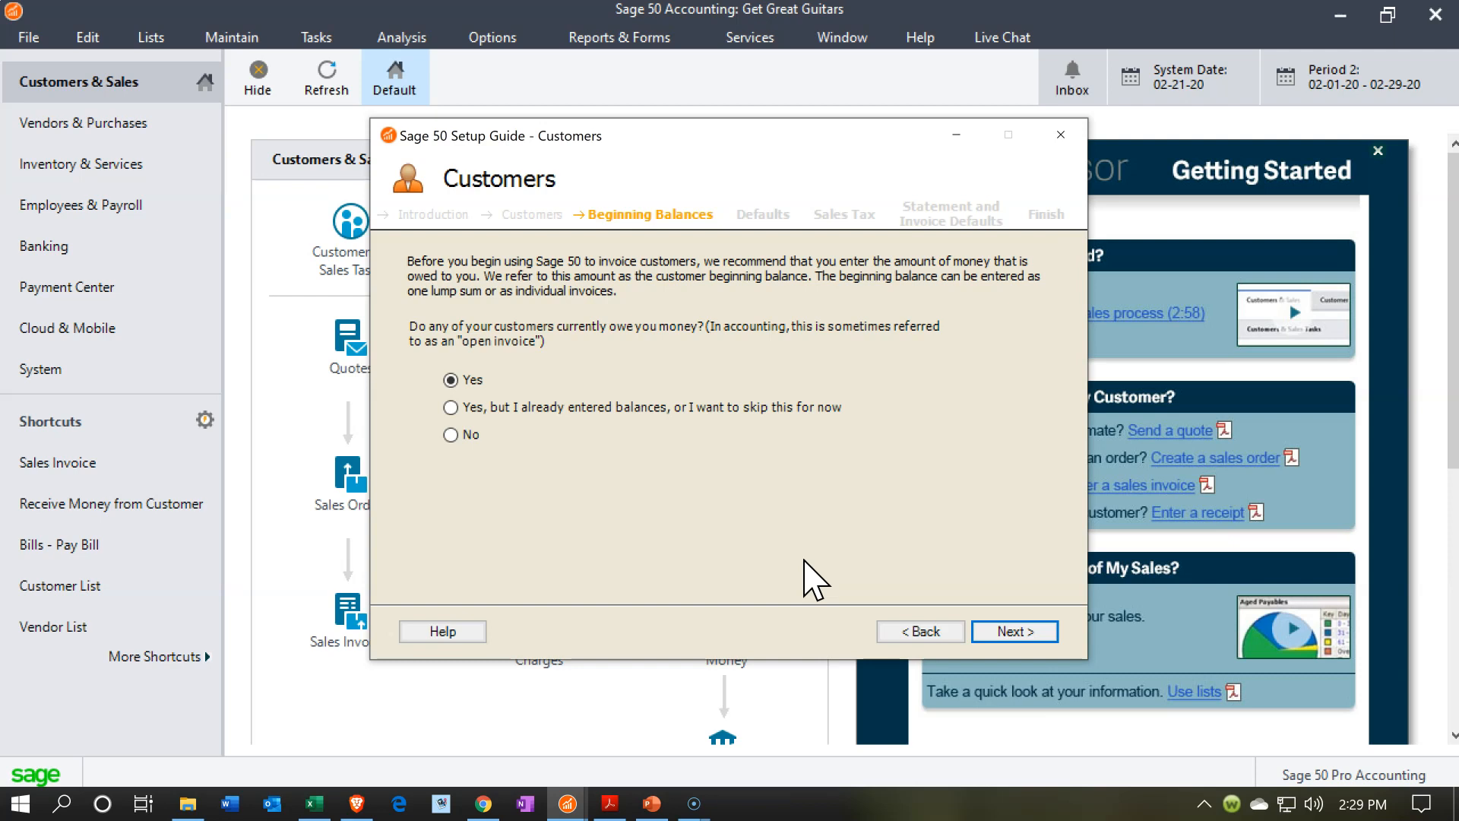
- Keep Yes as the answer about customers owing money, then open the customer beginning balances and select Anderson Guitars
left_click(566, 492)
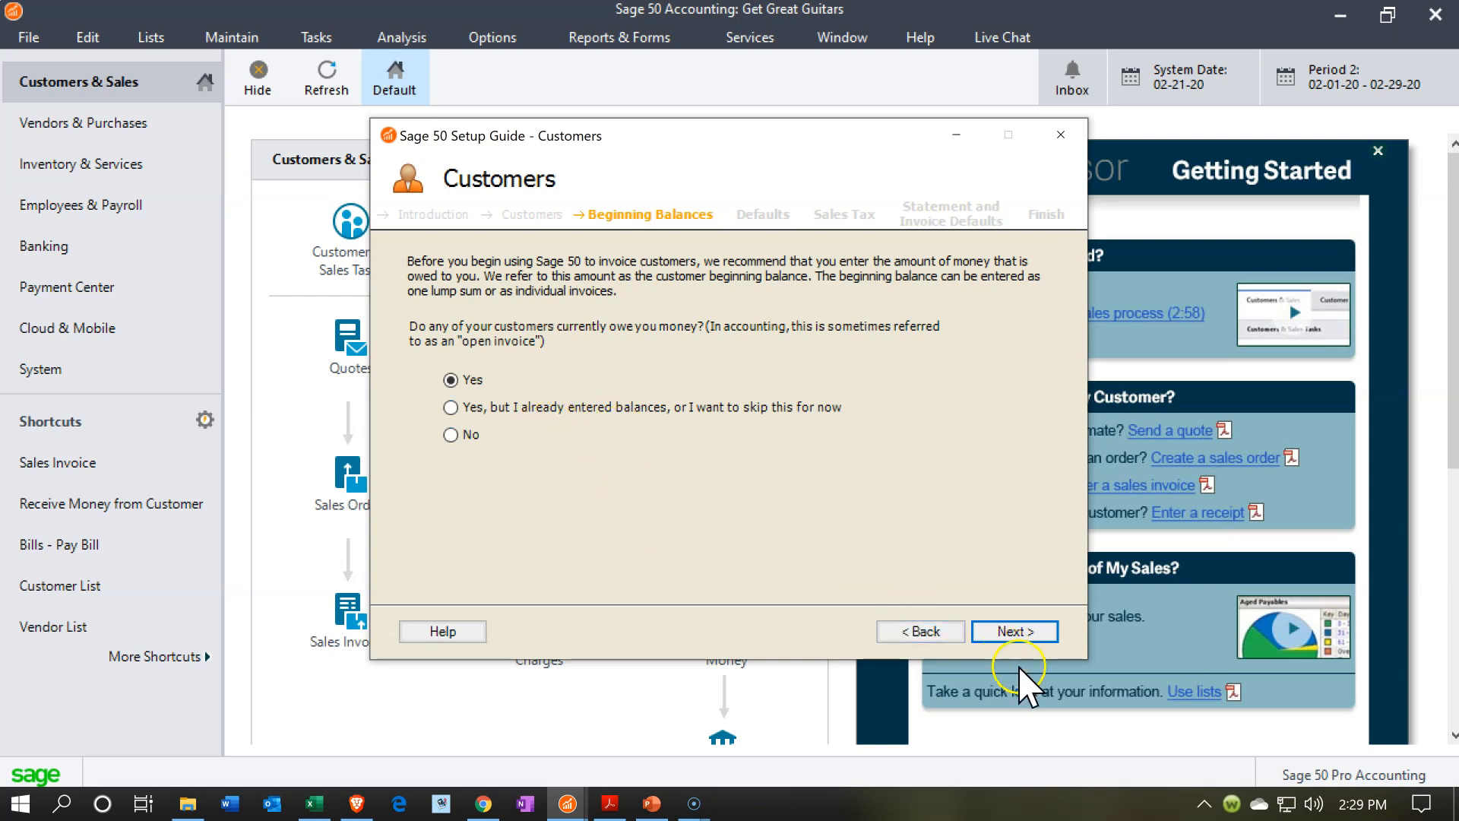
left_click(1017, 631)
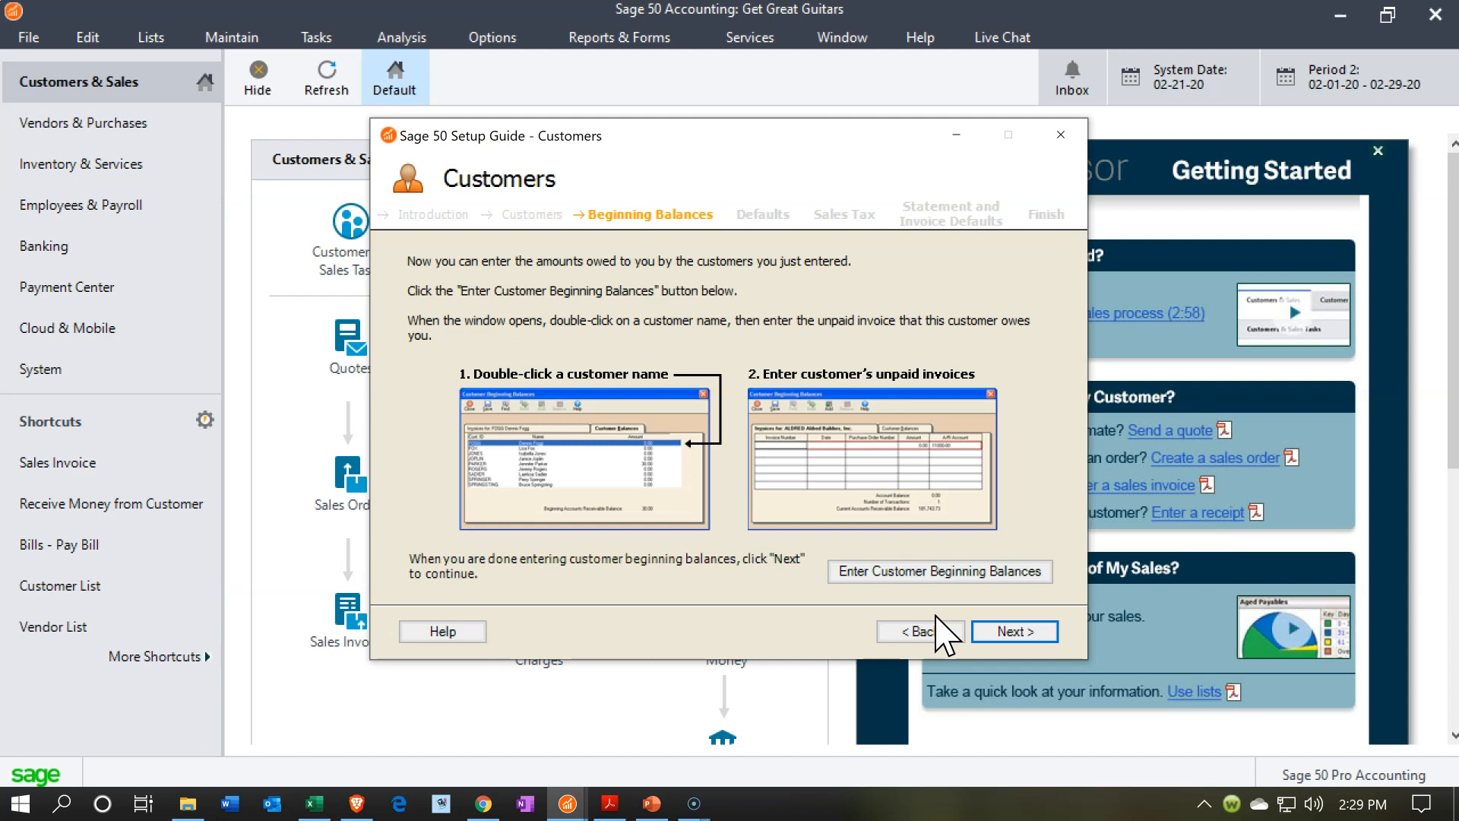
left_click(897, 570)
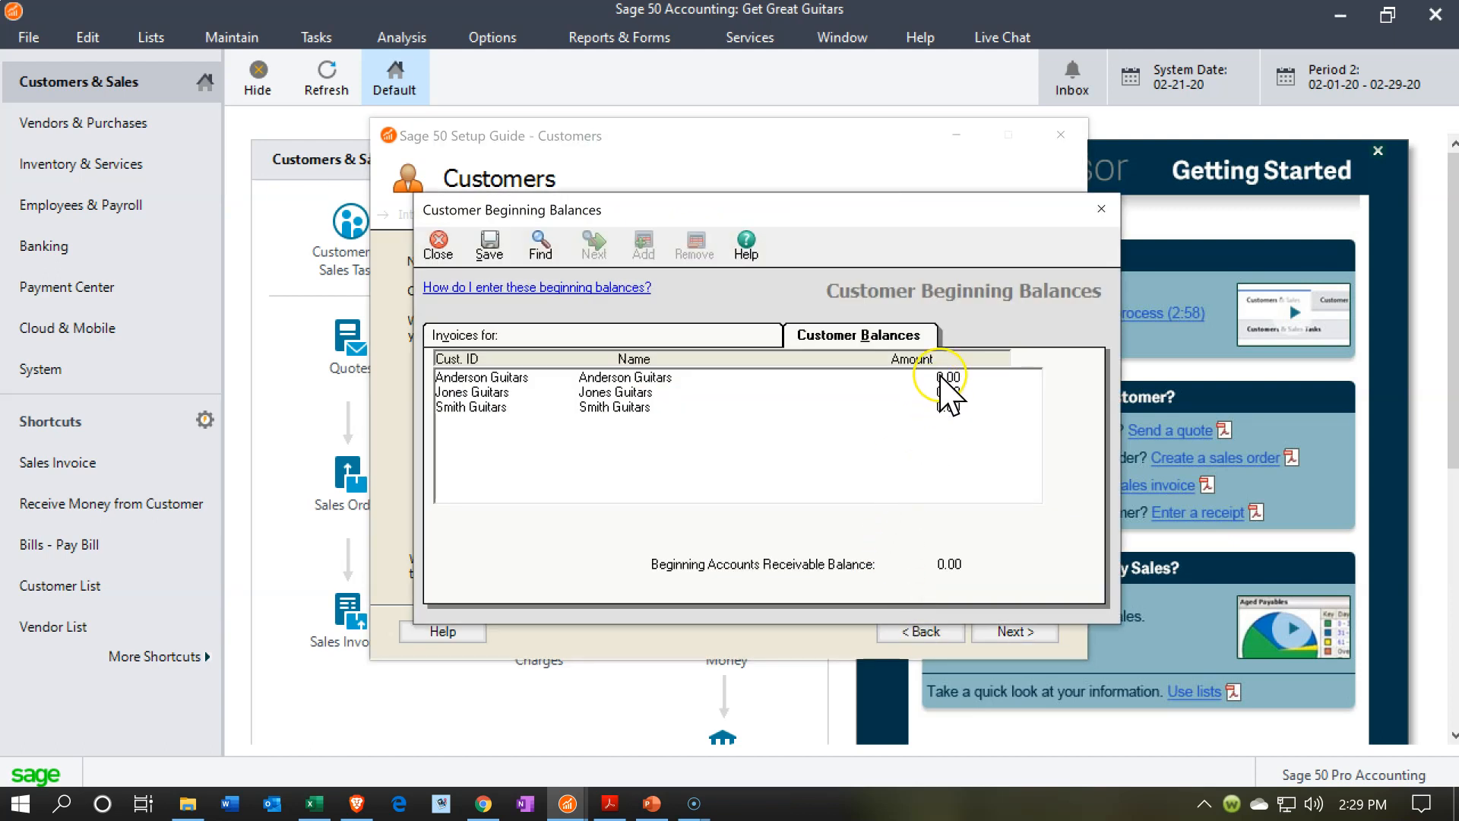
left_click(942, 378)
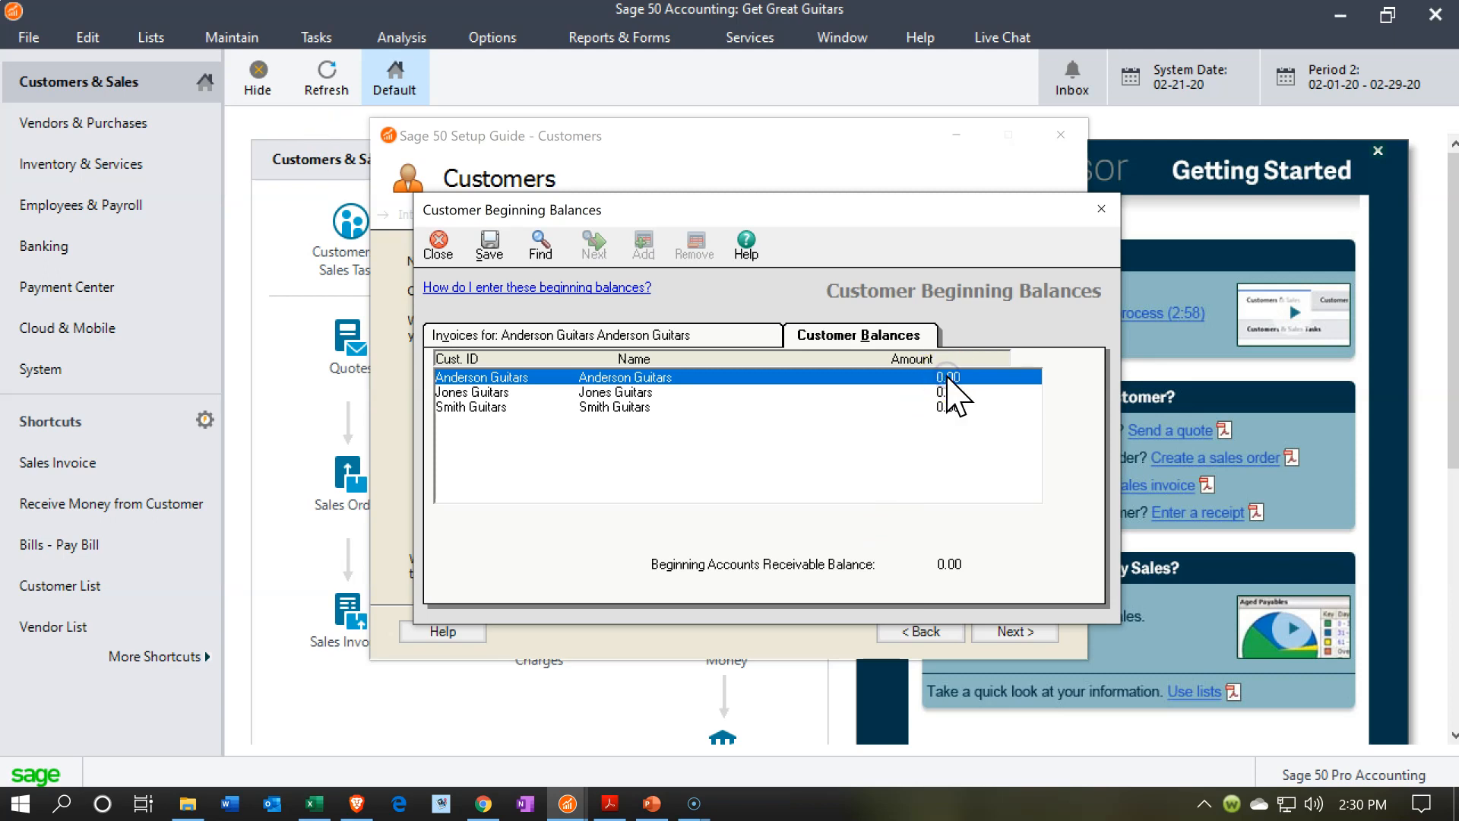
left_click(831, 570)
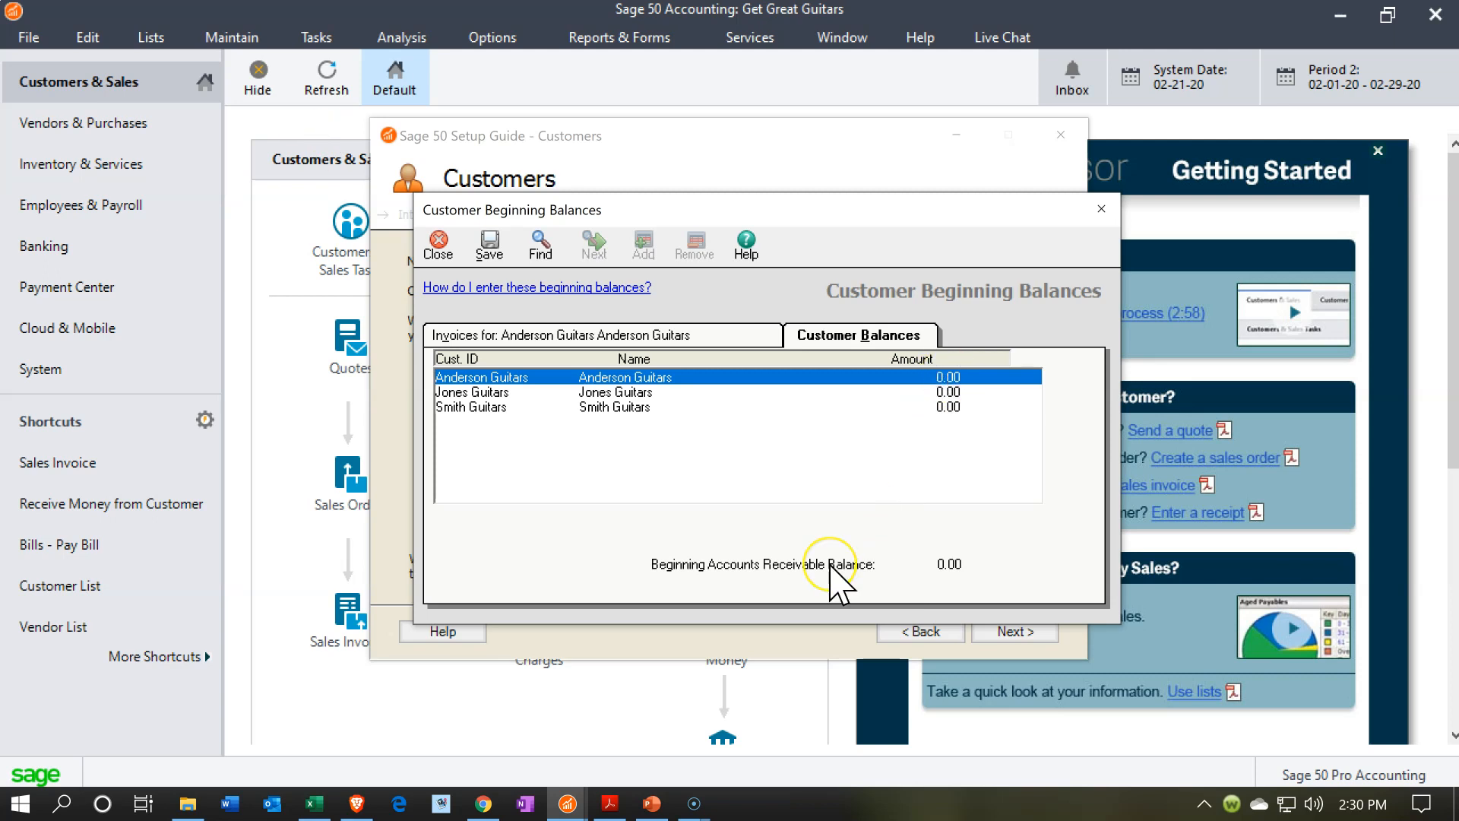
- Open the Anderson Guitars invoices and set the date of the 5,000.00 invoice to Dec 31, 2019
double_click(646, 378)
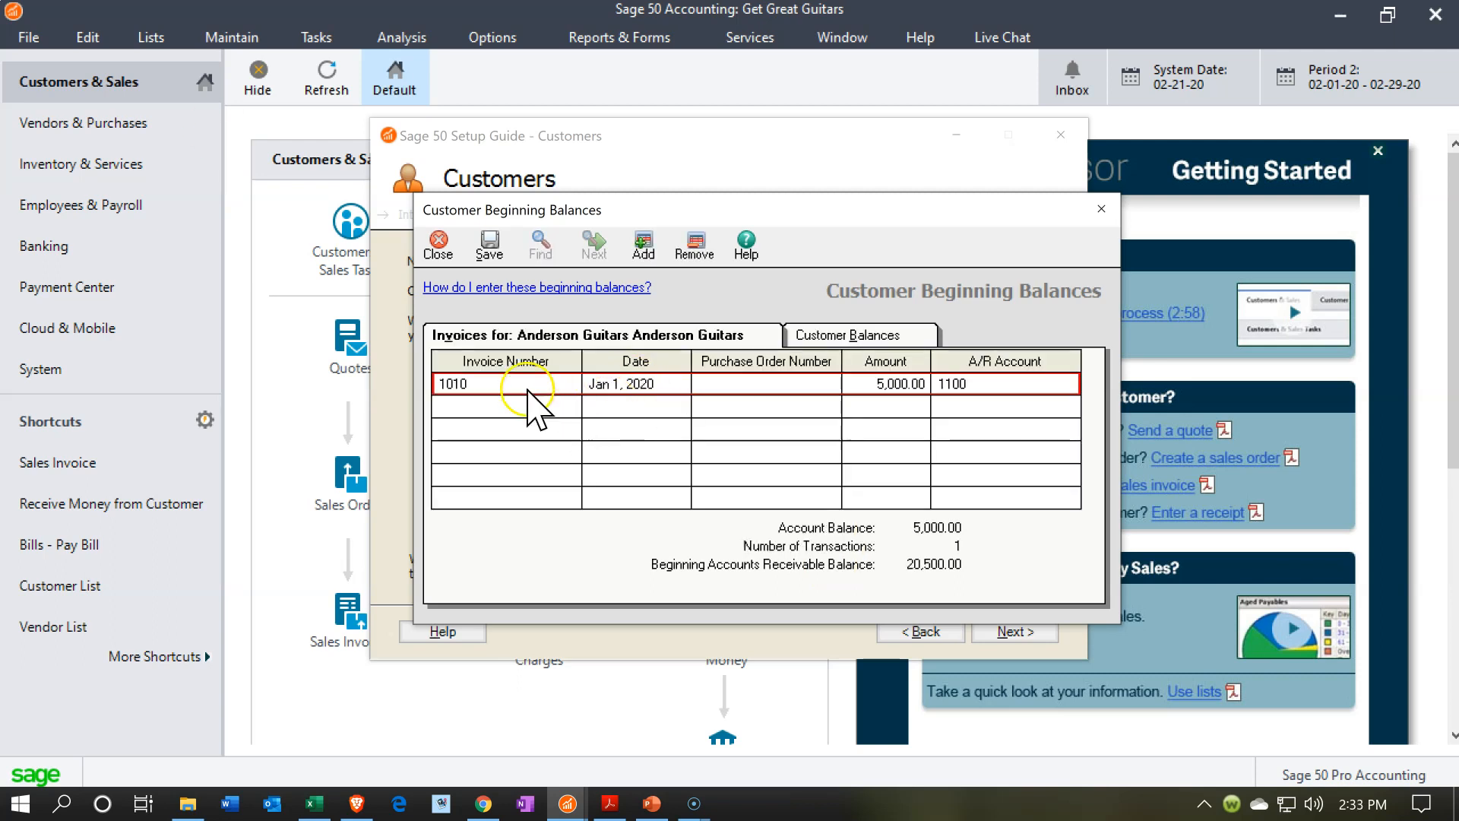
left_click(574, 384)
left_click(620, 384)
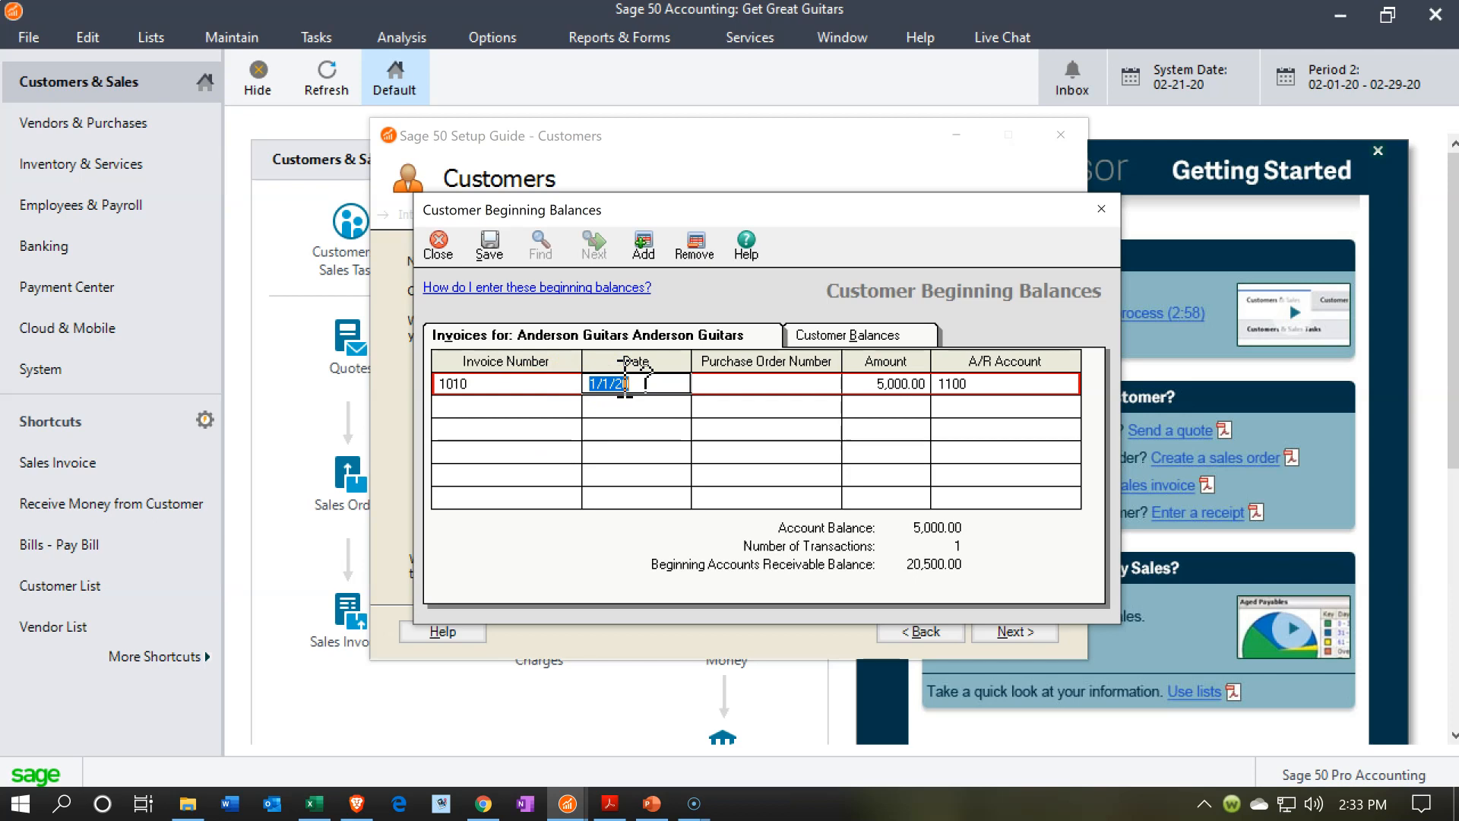
type("123119")
key("Tab")
left_click(628, 414)
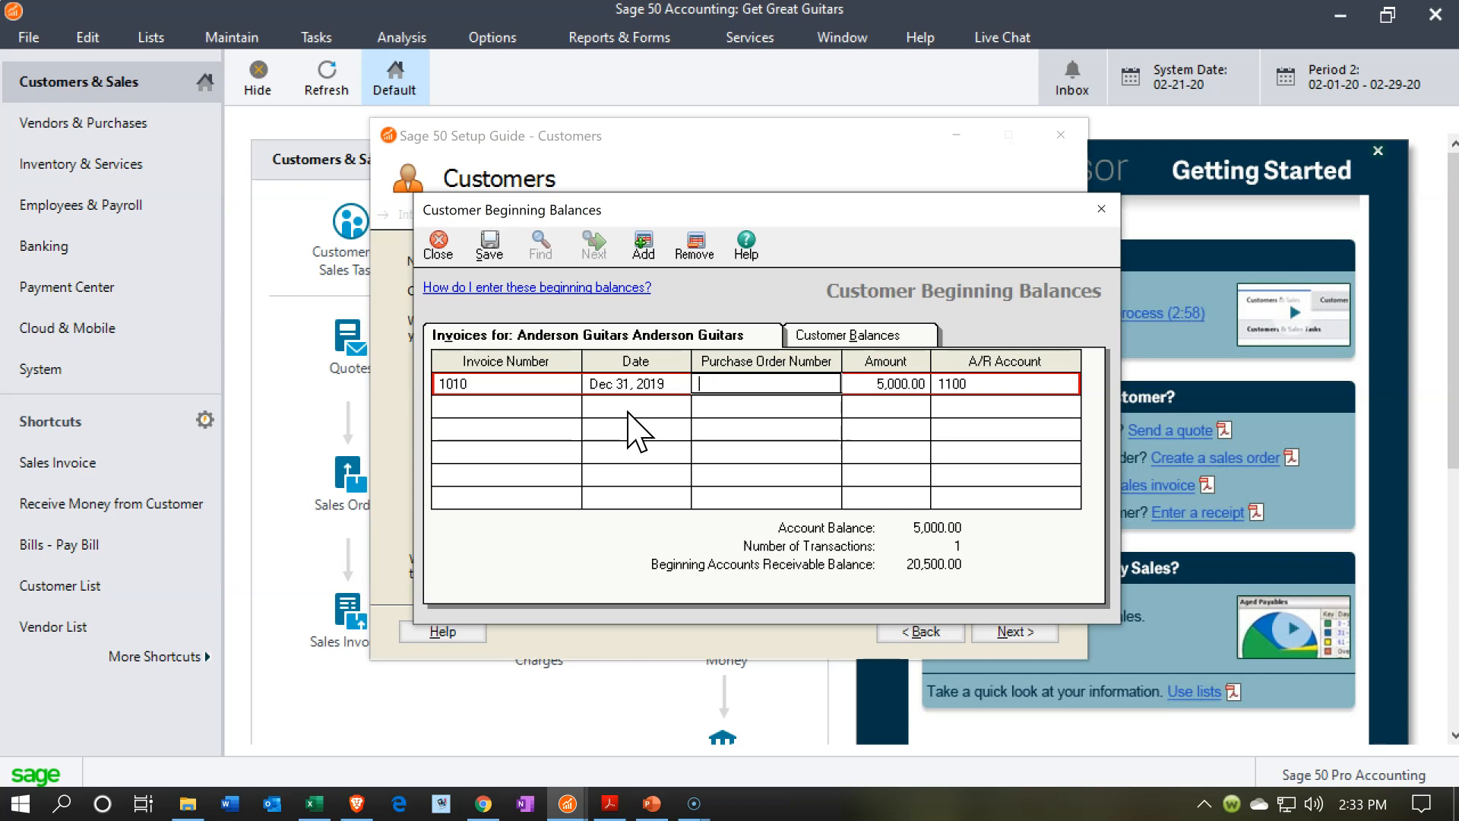
- Review the Anderson Guitars invoice's number, date, purchase order, amount and the list of available A/R accounts
left_click(537, 384)
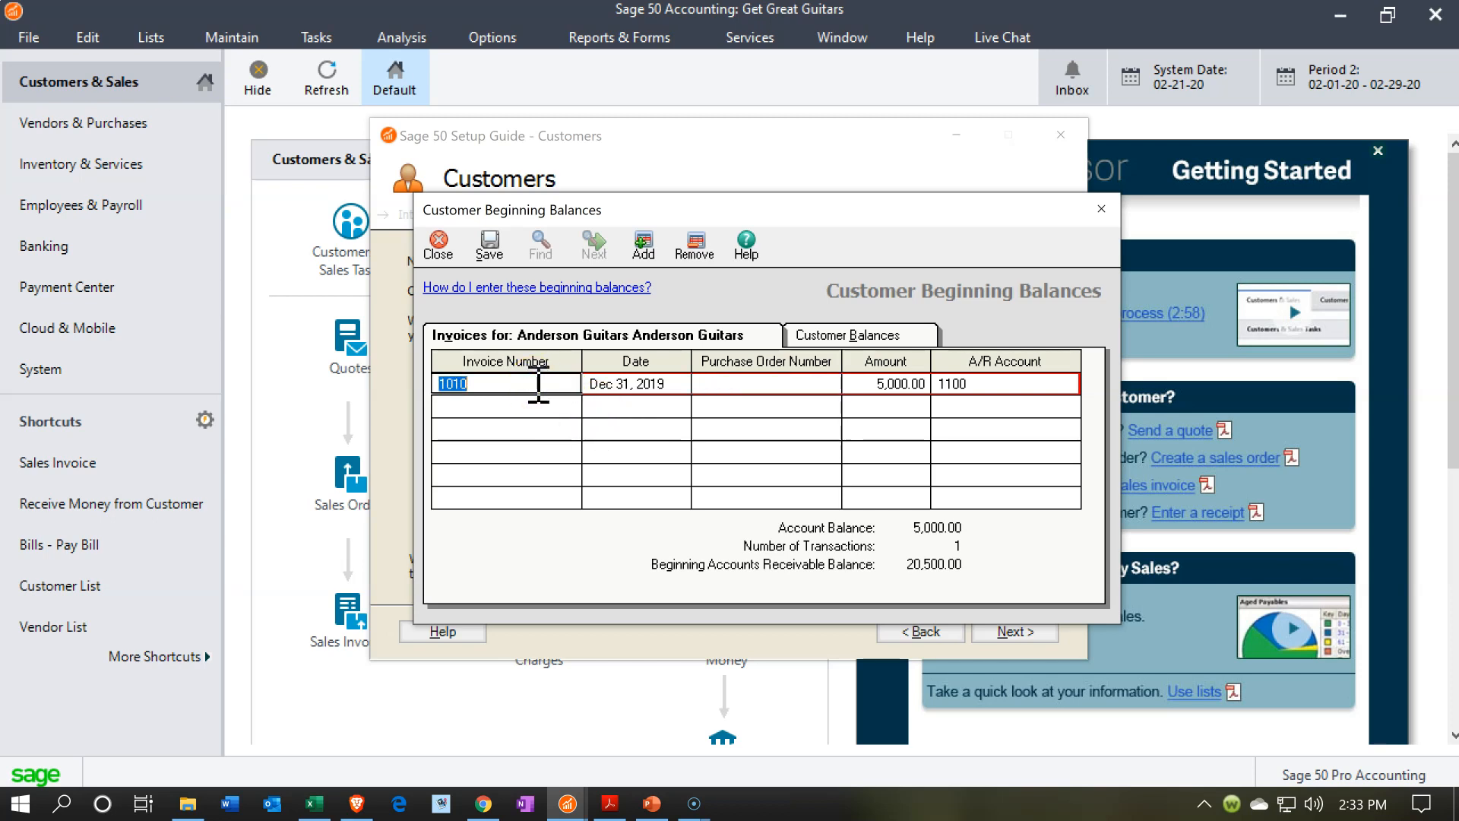
key("Tab")
key("Tab")
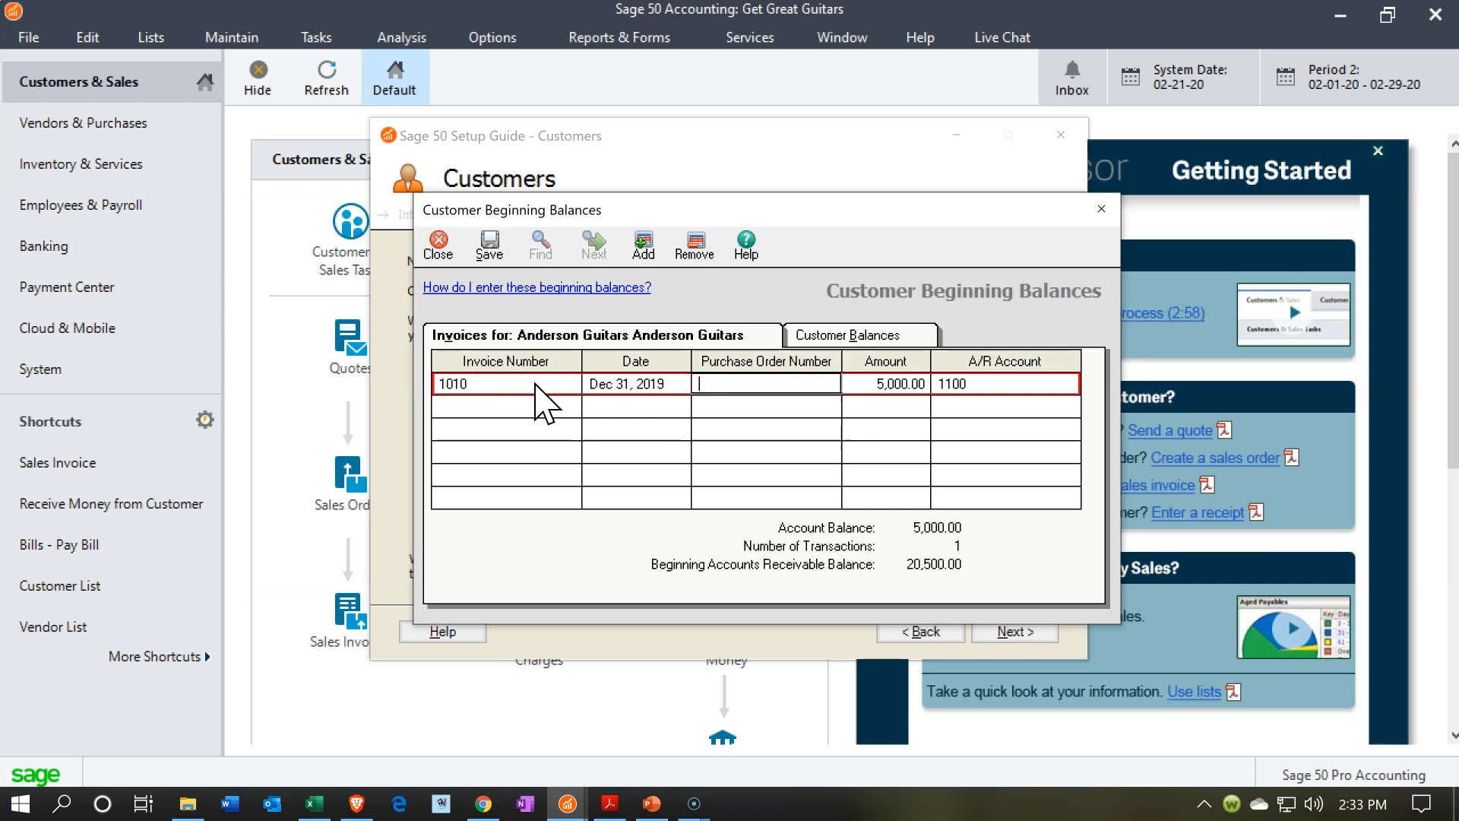
key("Tab")
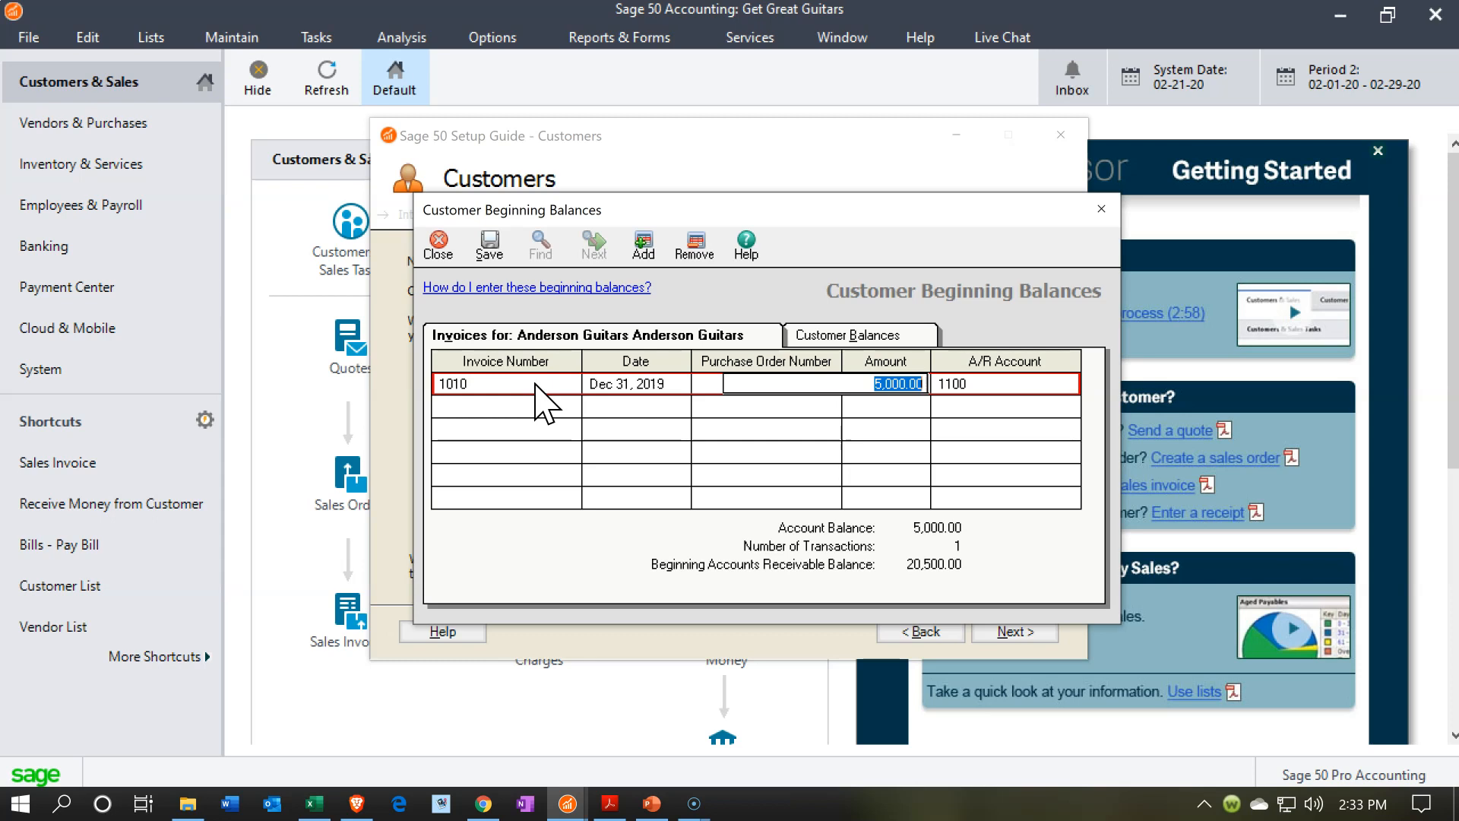
key("Tab")
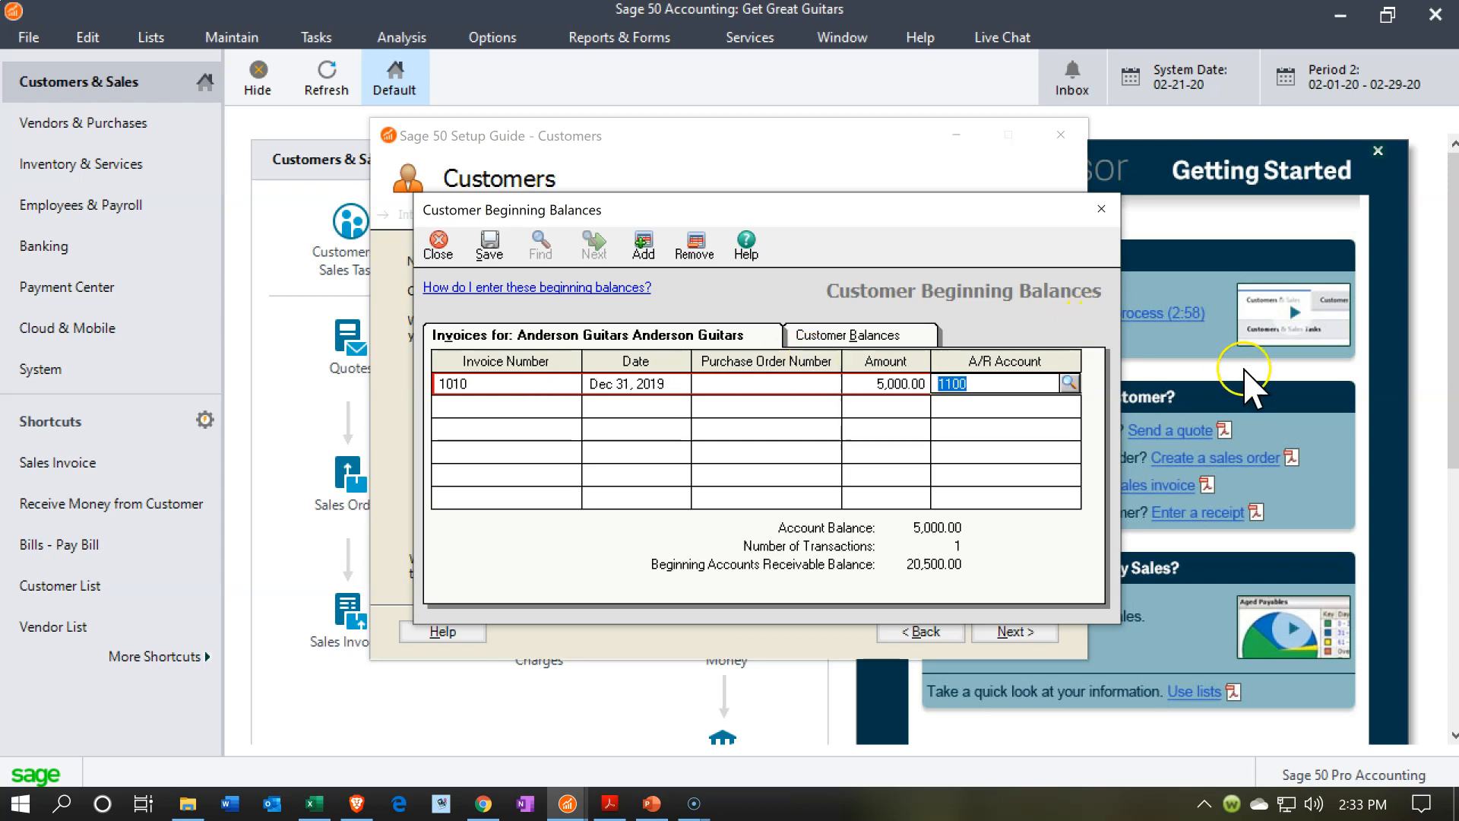
left_click(1069, 383)
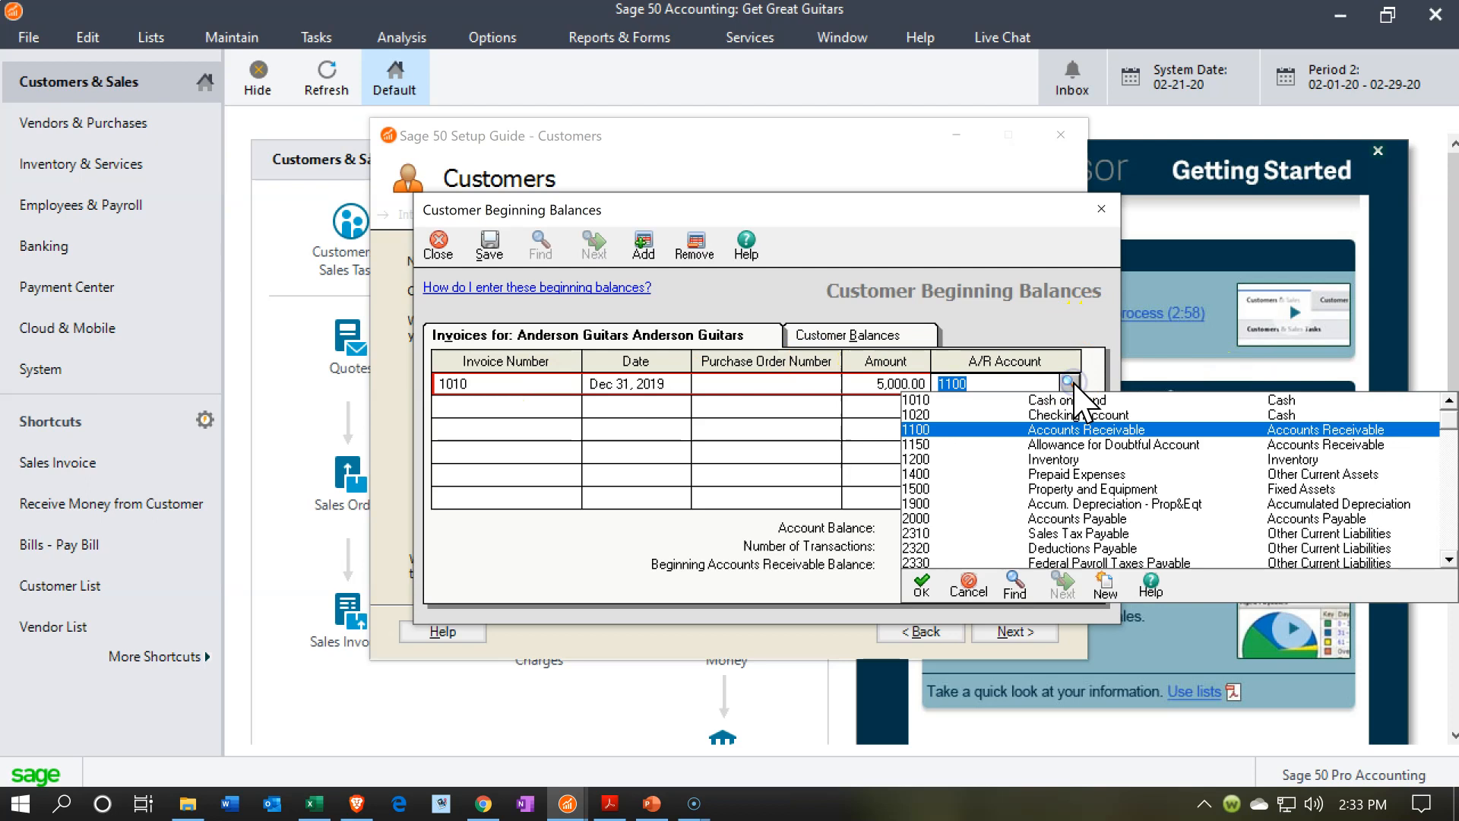
left_click(1070, 383)
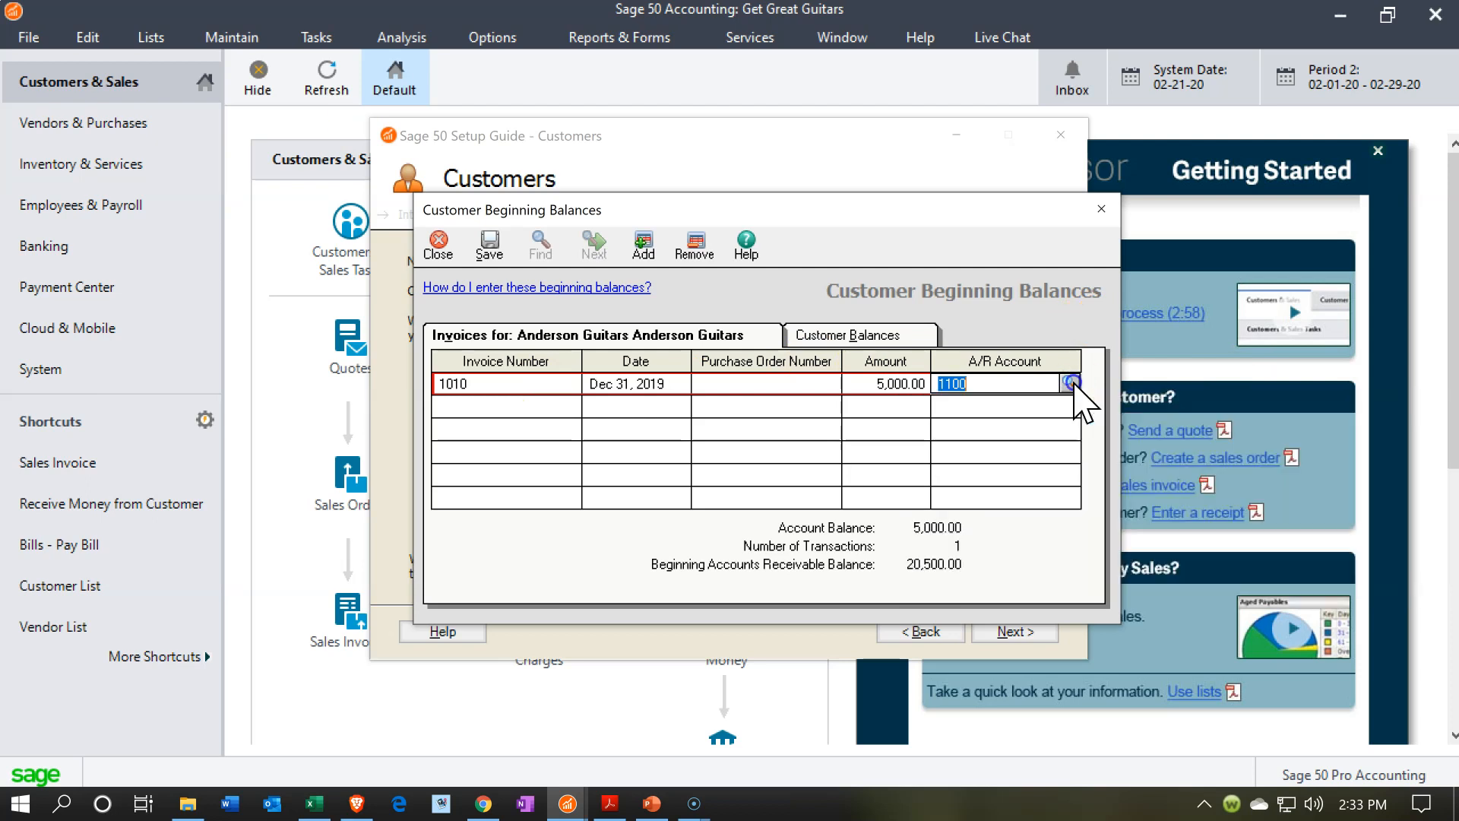
- Save the Anderson Guitars invoice and reopen the list of customer beginning balances
left_click(489, 244)
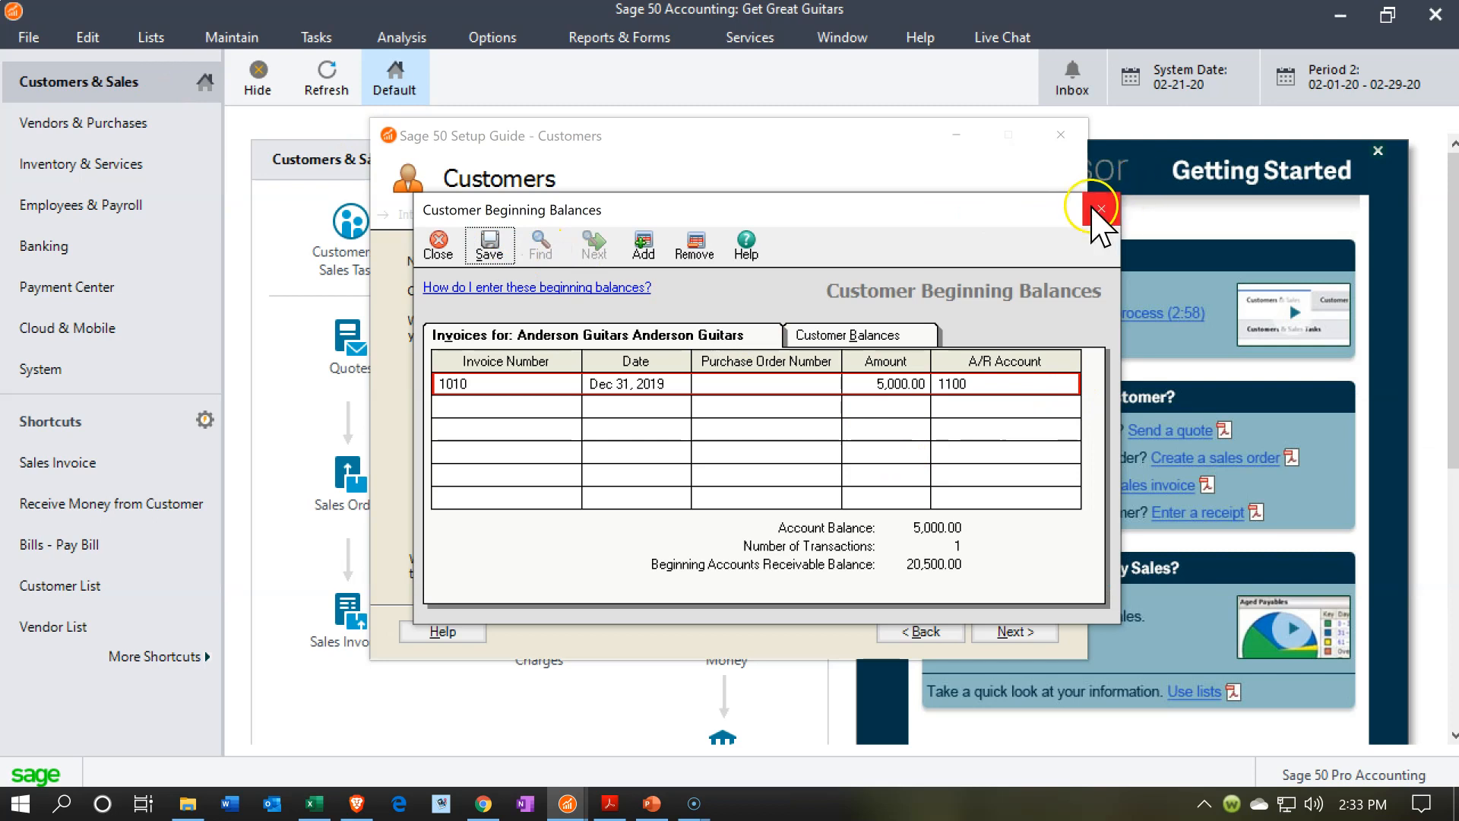
left_click(1101, 209)
left_click(885, 575)
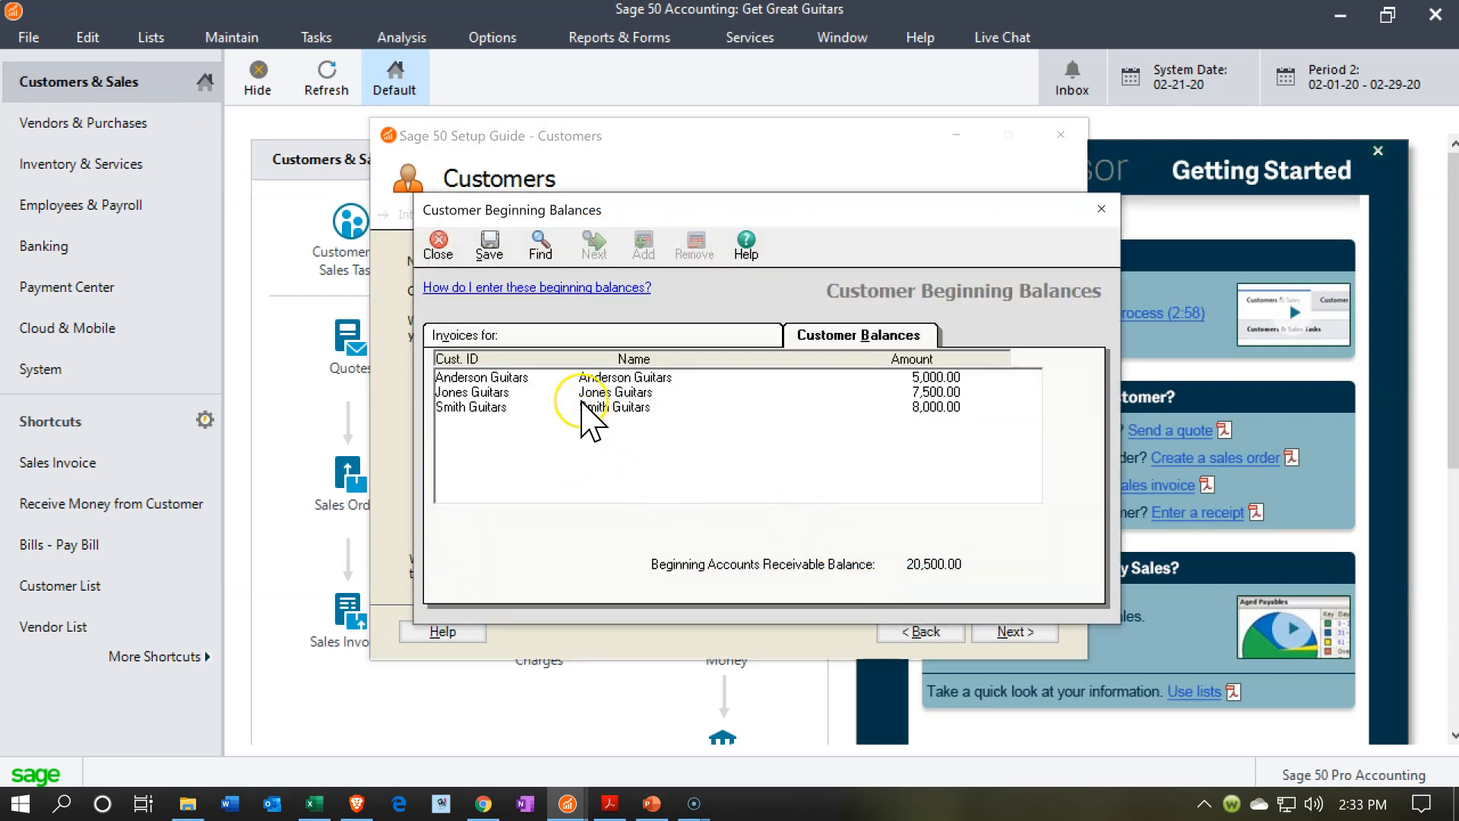
- Set the date of the Jones Guitars invoice to Dec 31, 2019, save it and reopen the list of customer balances
double_click(584, 391)
left_click(618, 392)
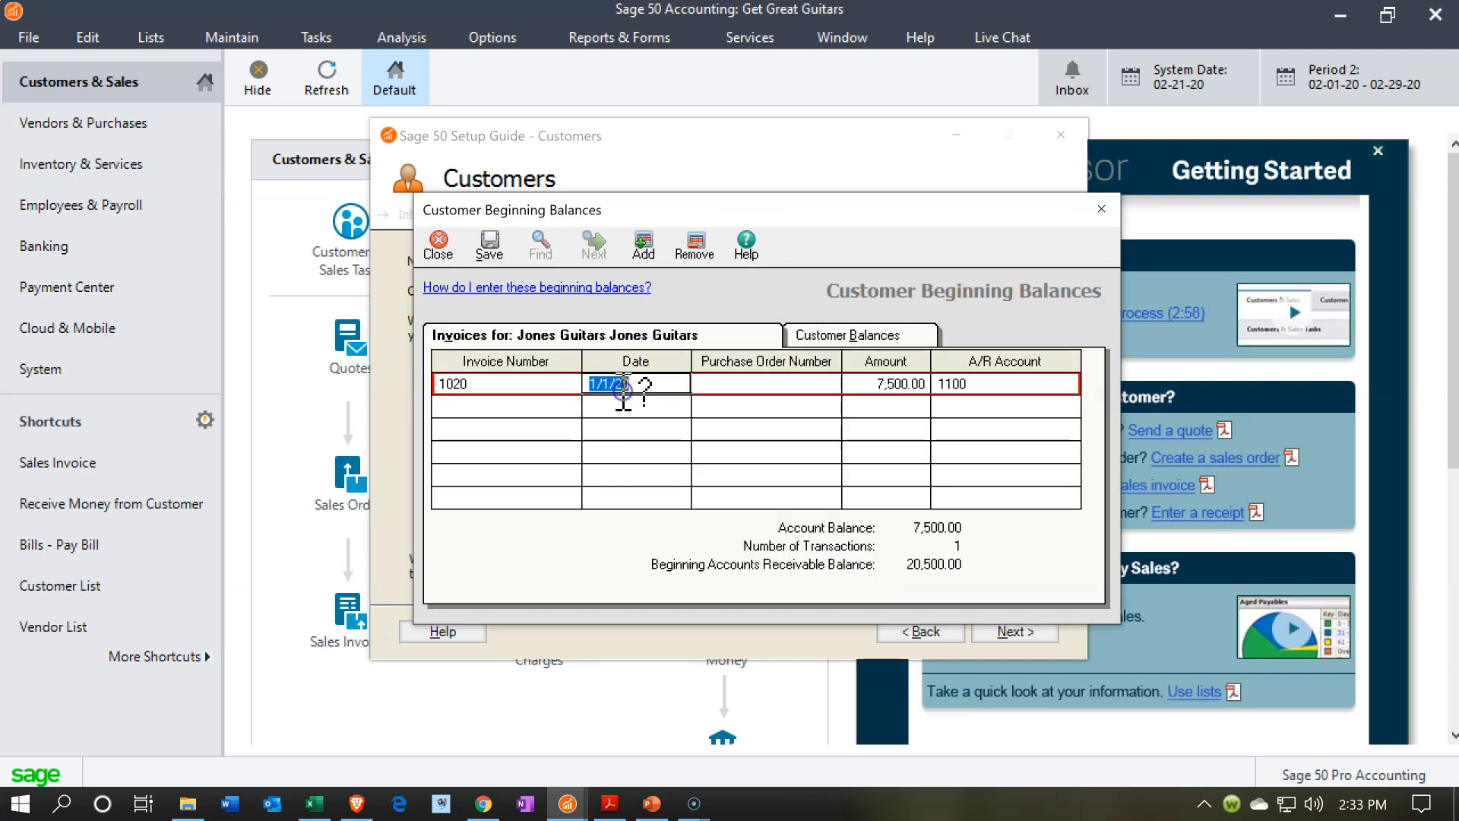
type("12/31/19")
key("Tab")
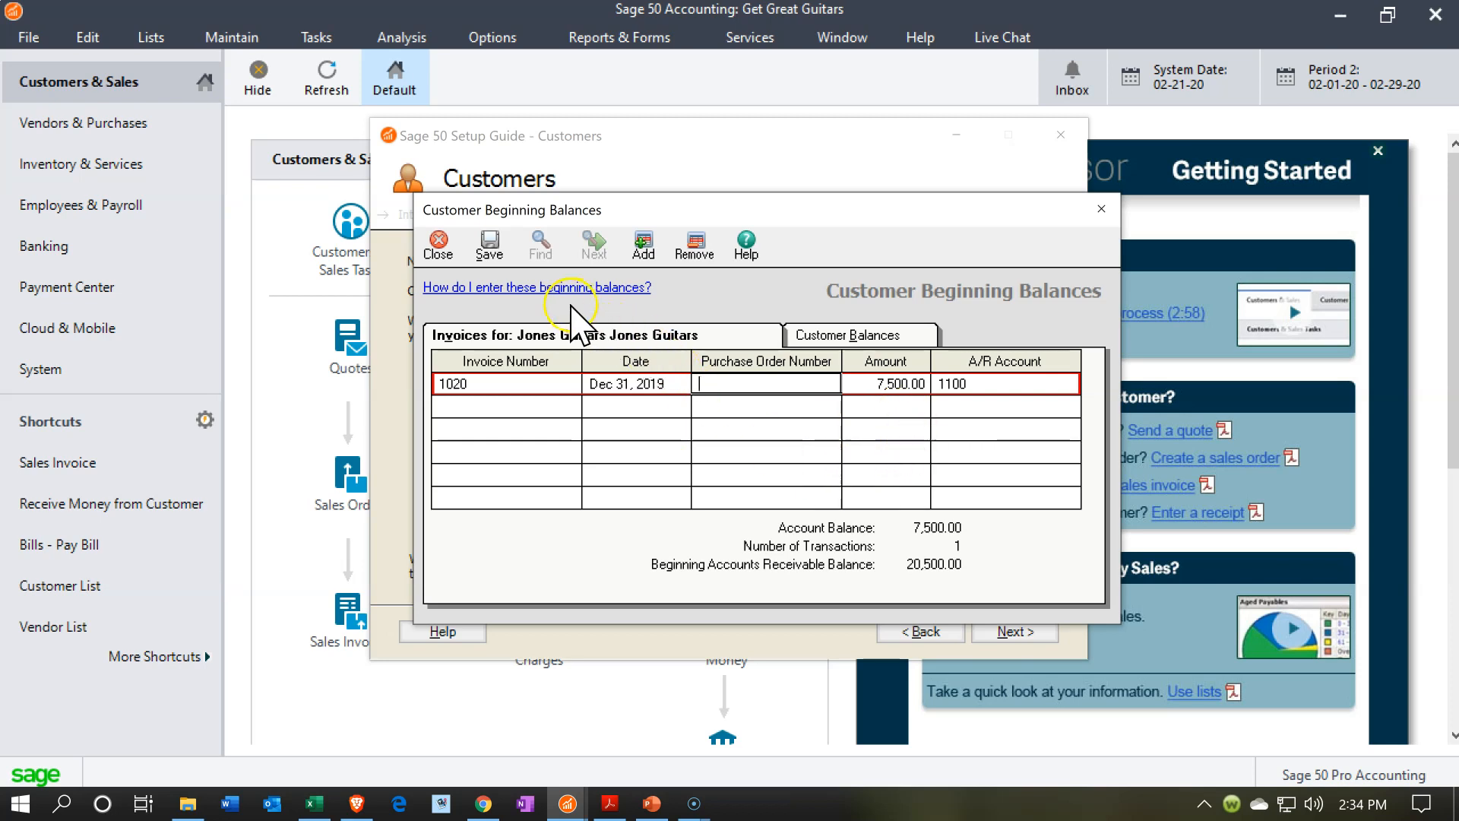
left_click(486, 245)
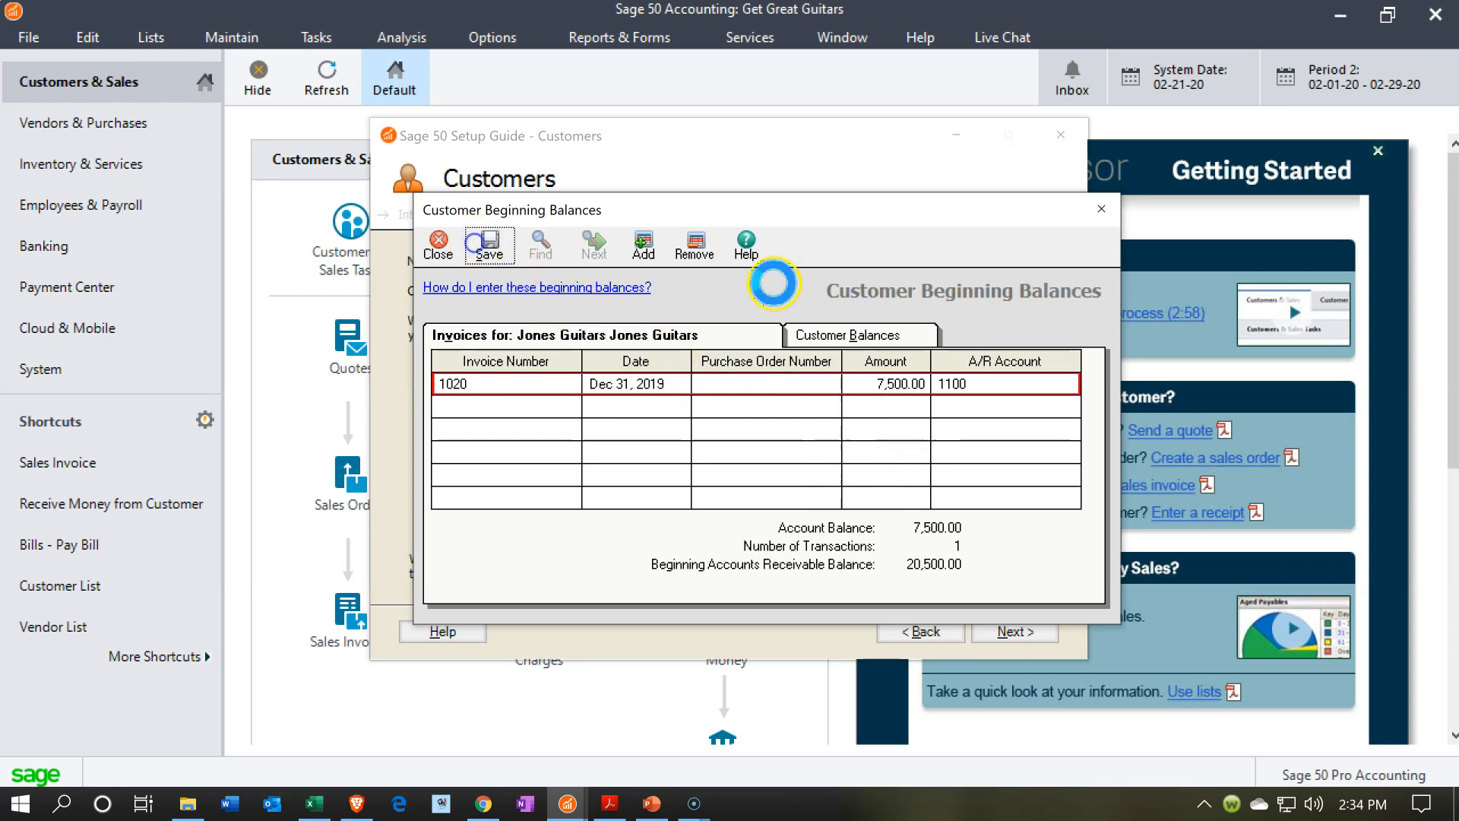
left_click(1103, 210)
left_click(946, 566)
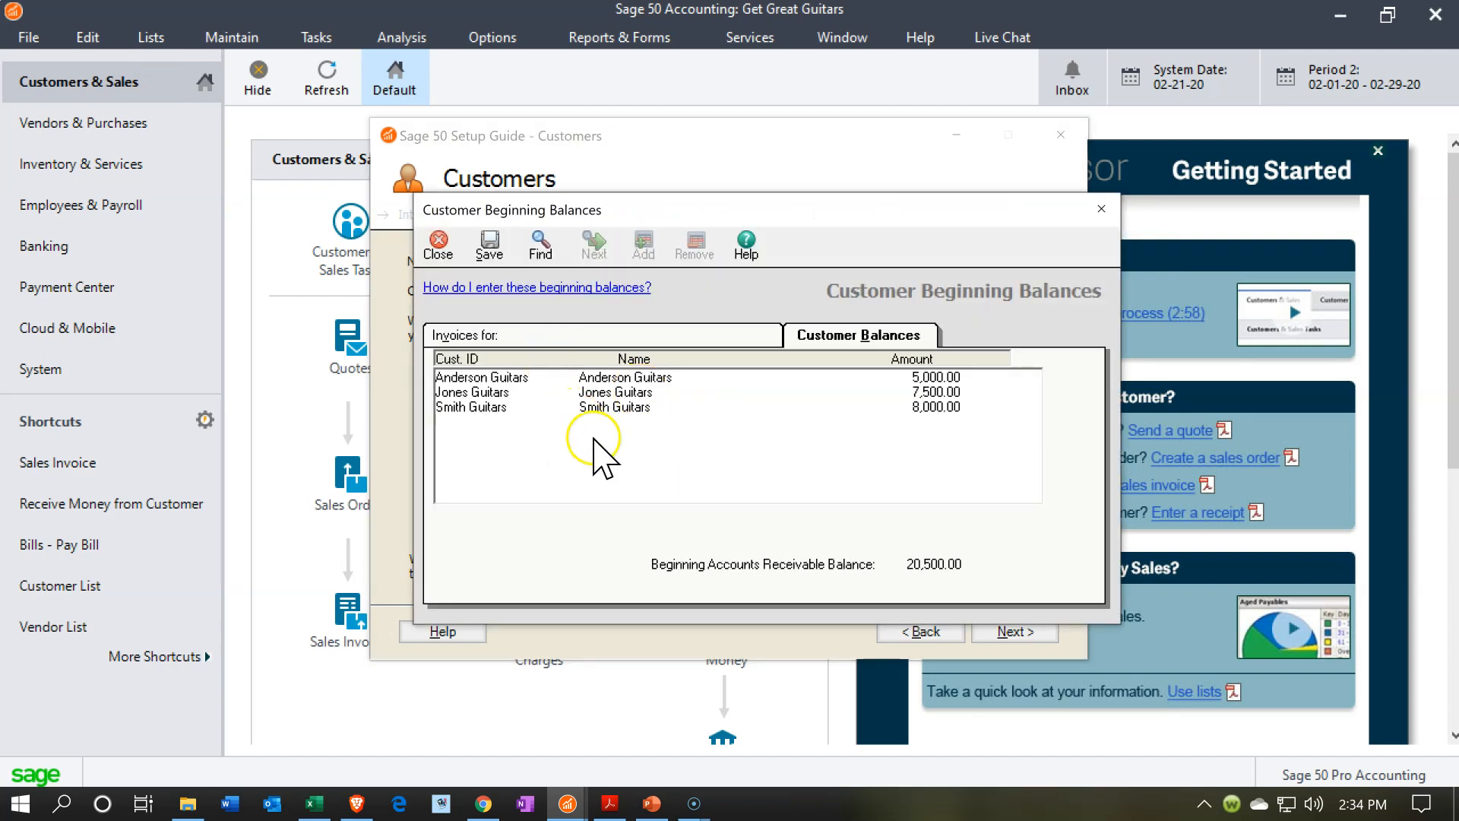
- Set the date of the Smith Guitars invoice to Dec 31, 2019, save it and exit the beginning balances and Customers setup
double_click(596, 404)
left_click(601, 383)
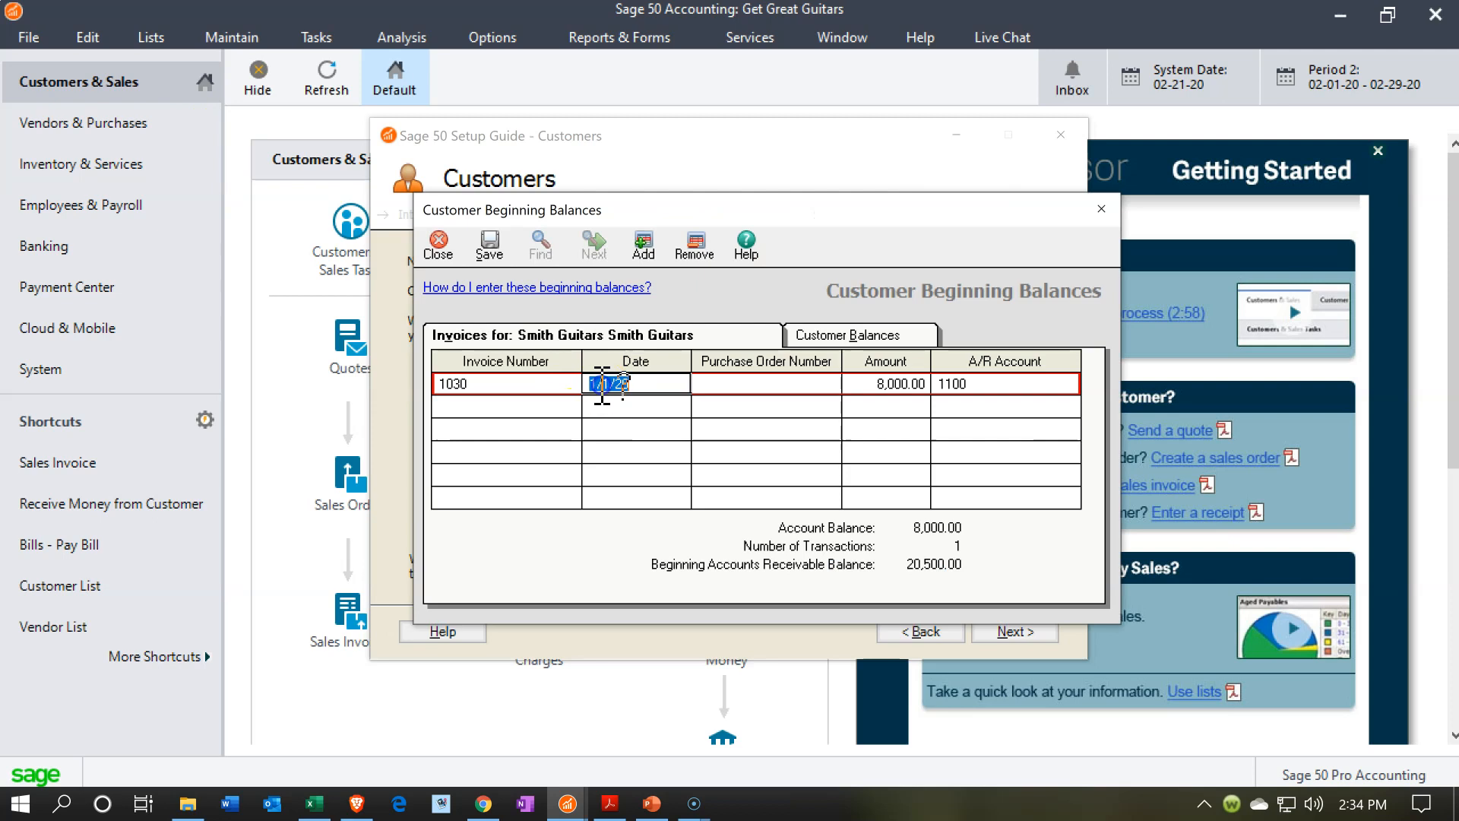
type("12/31/19")
key("Tab")
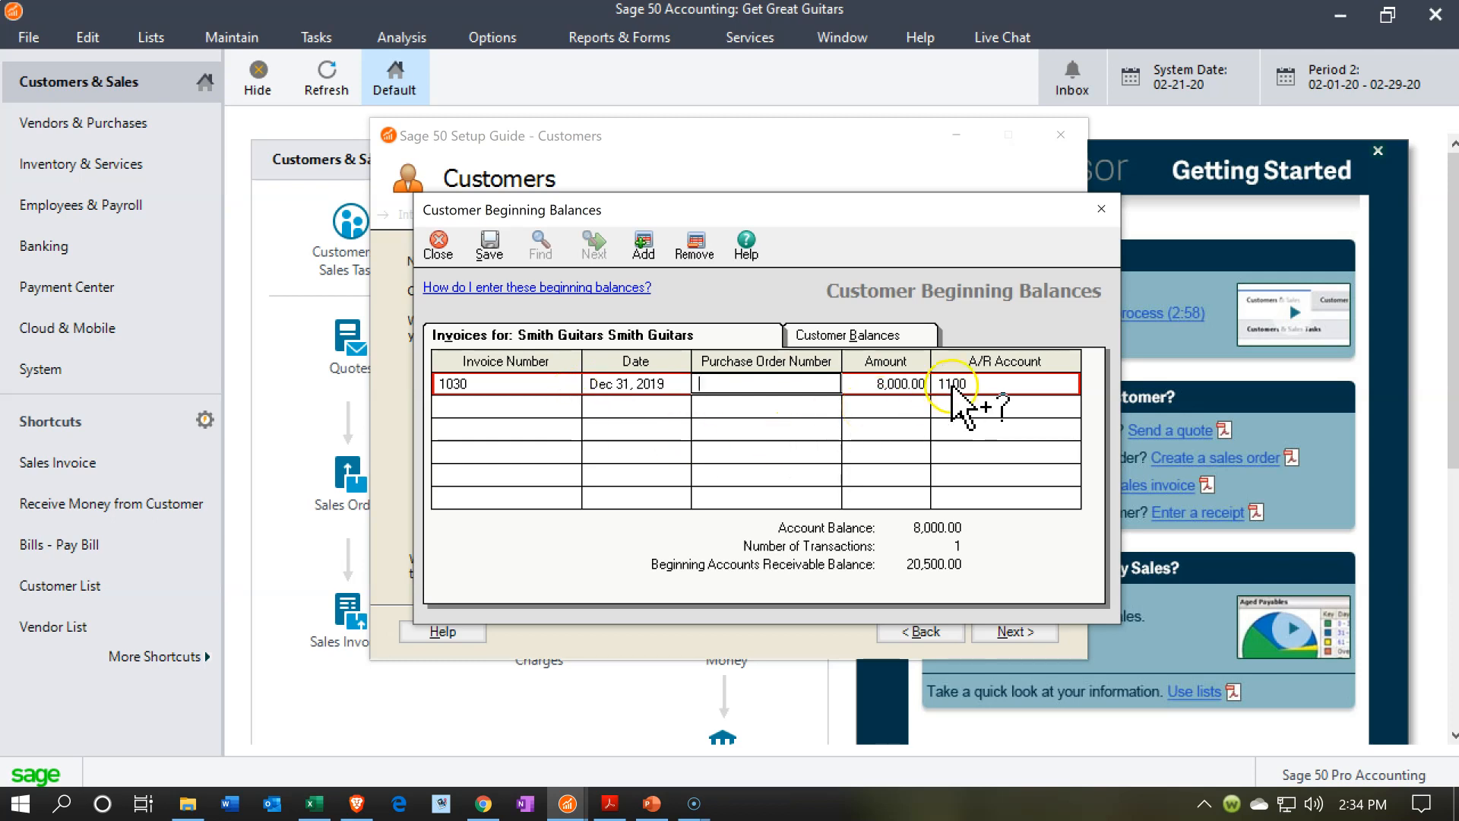
left_click(490, 245)
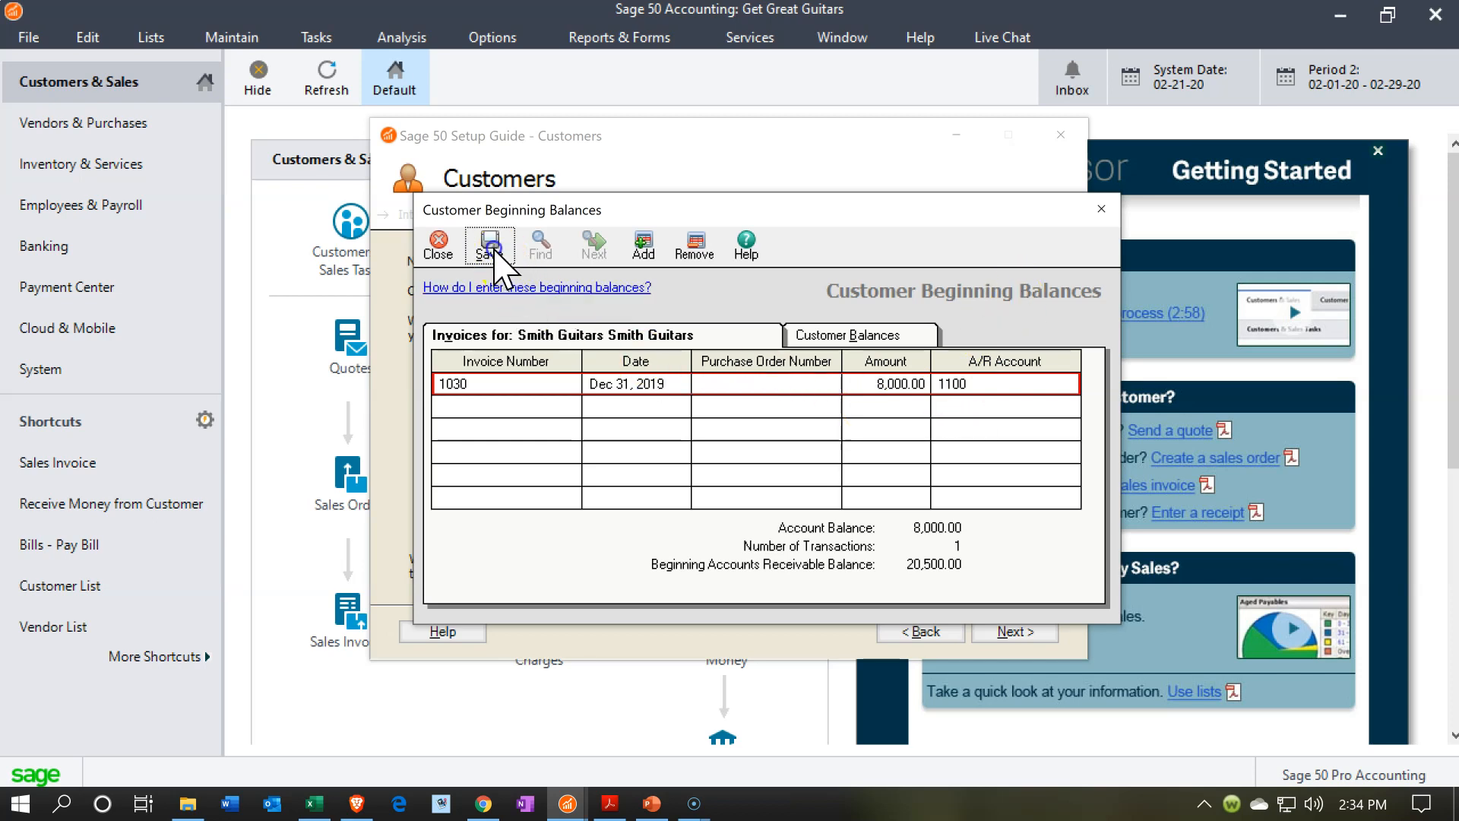
left_click(1101, 209)
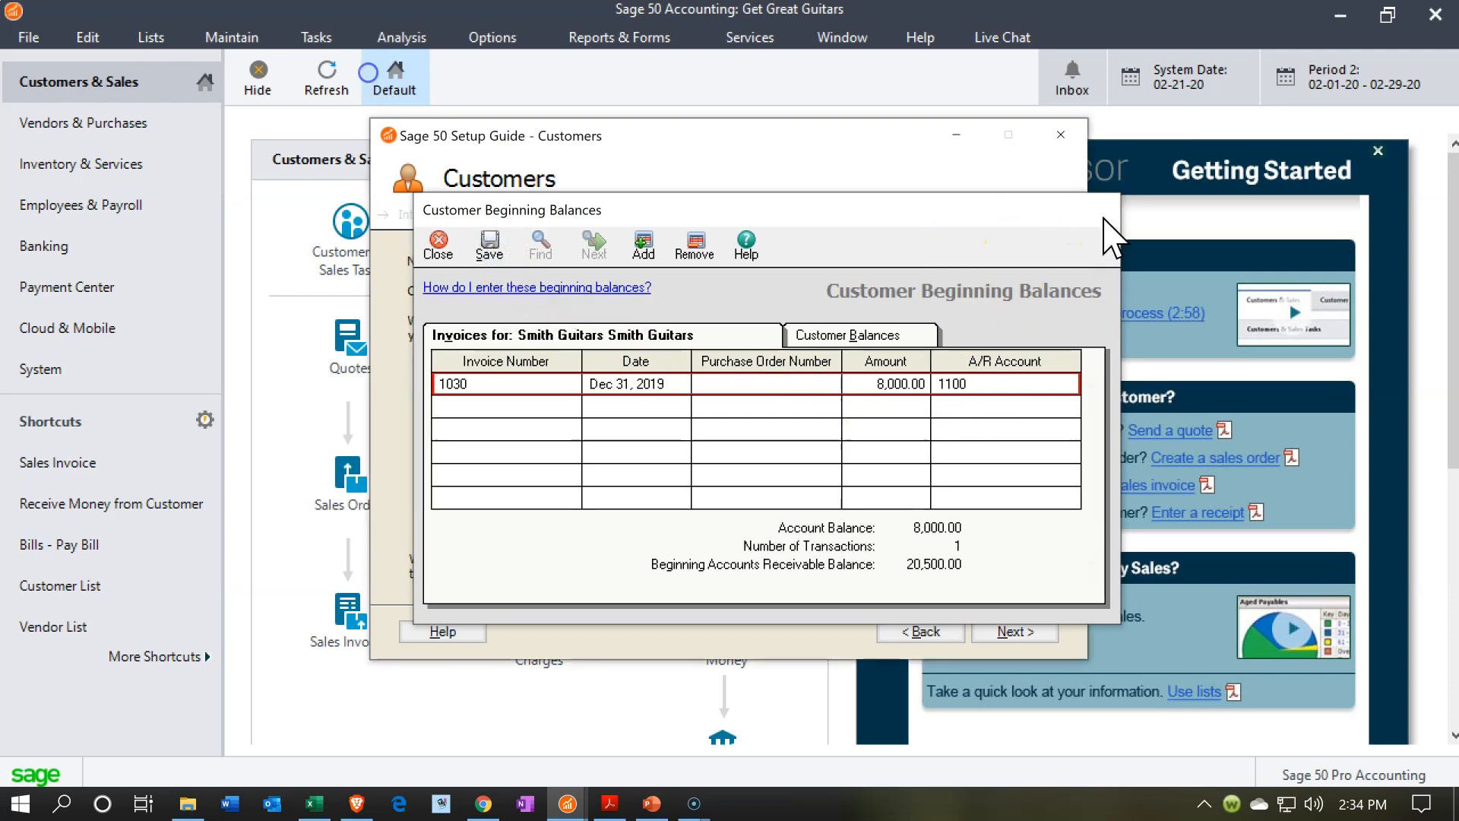
left_click(1072, 144)
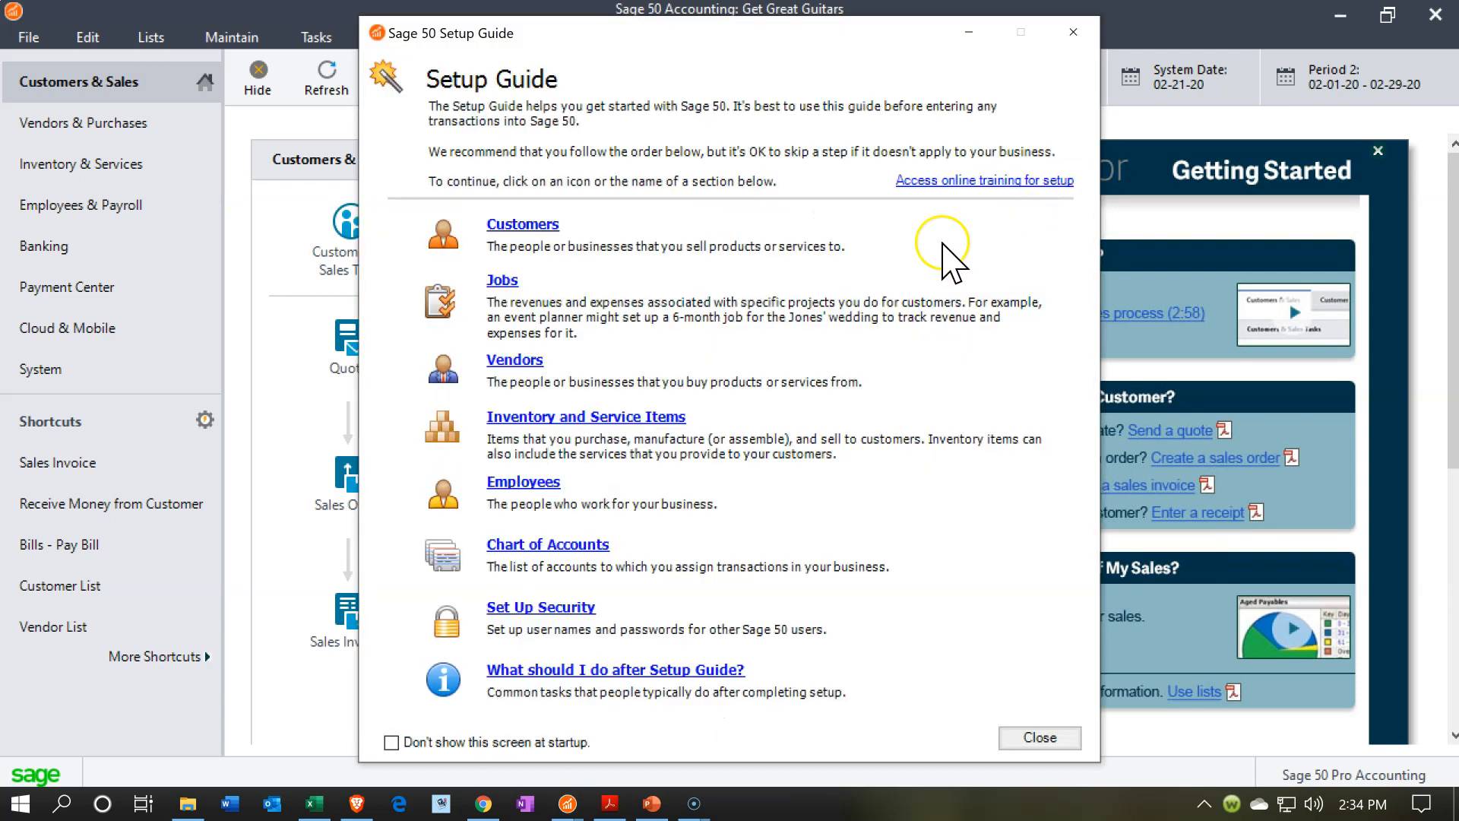
- Reopen the Customers section of the setup guide and go through it to the list of customer beginning balances
left_click(510, 236)
left_click(998, 632)
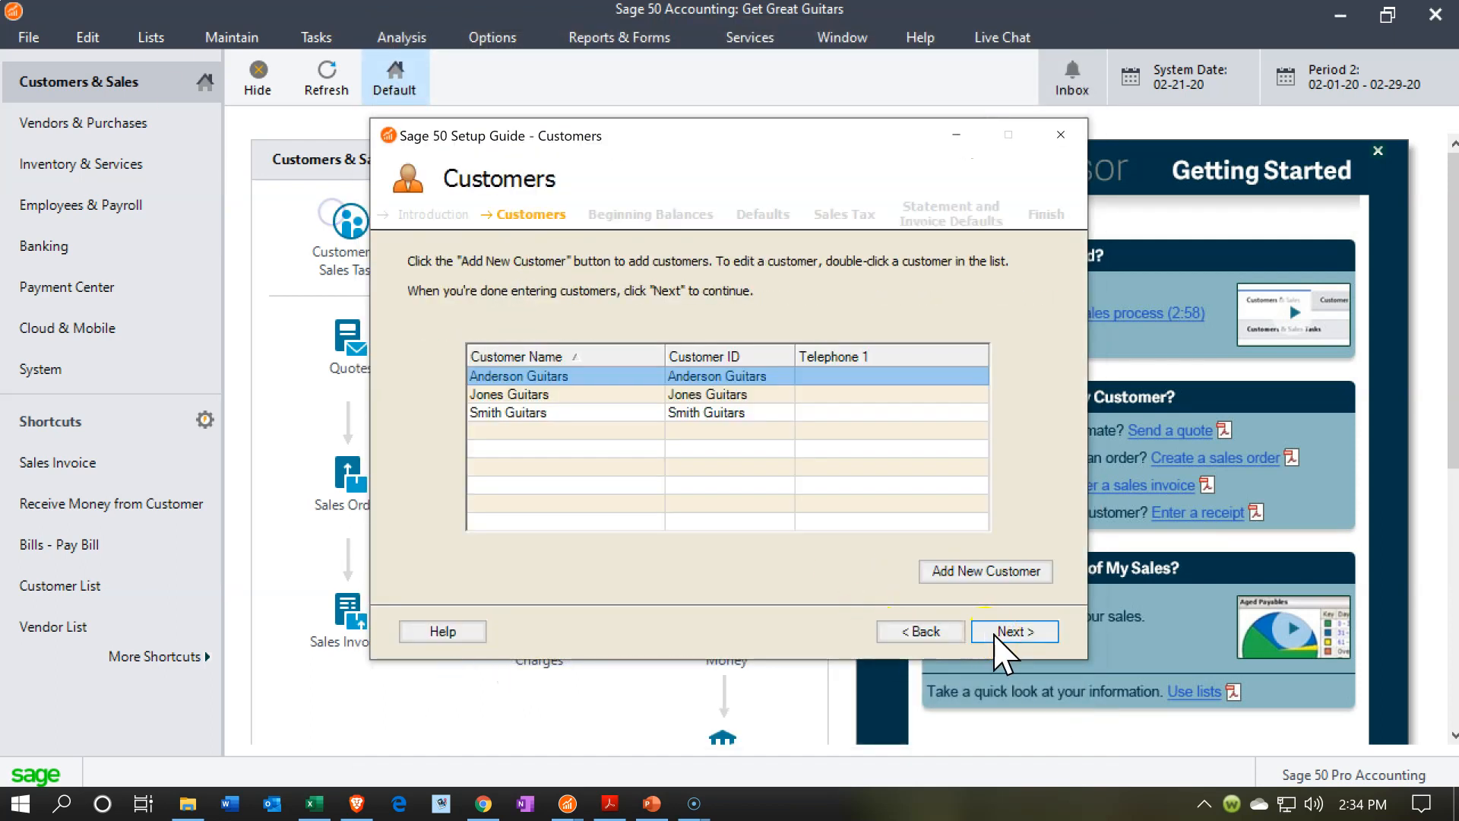
left_click(995, 635)
left_click(333, 216)
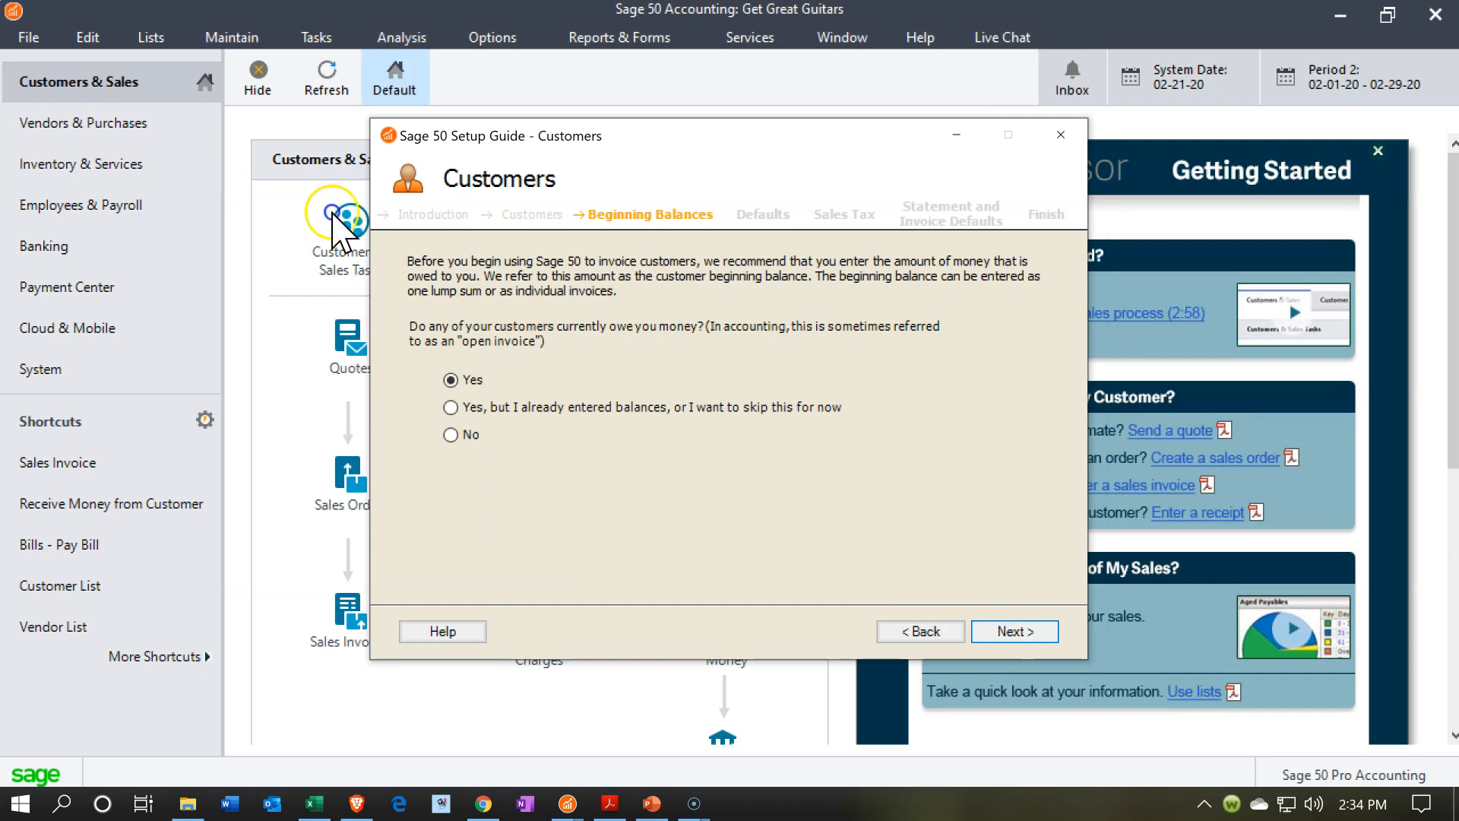
left_click(997, 633)
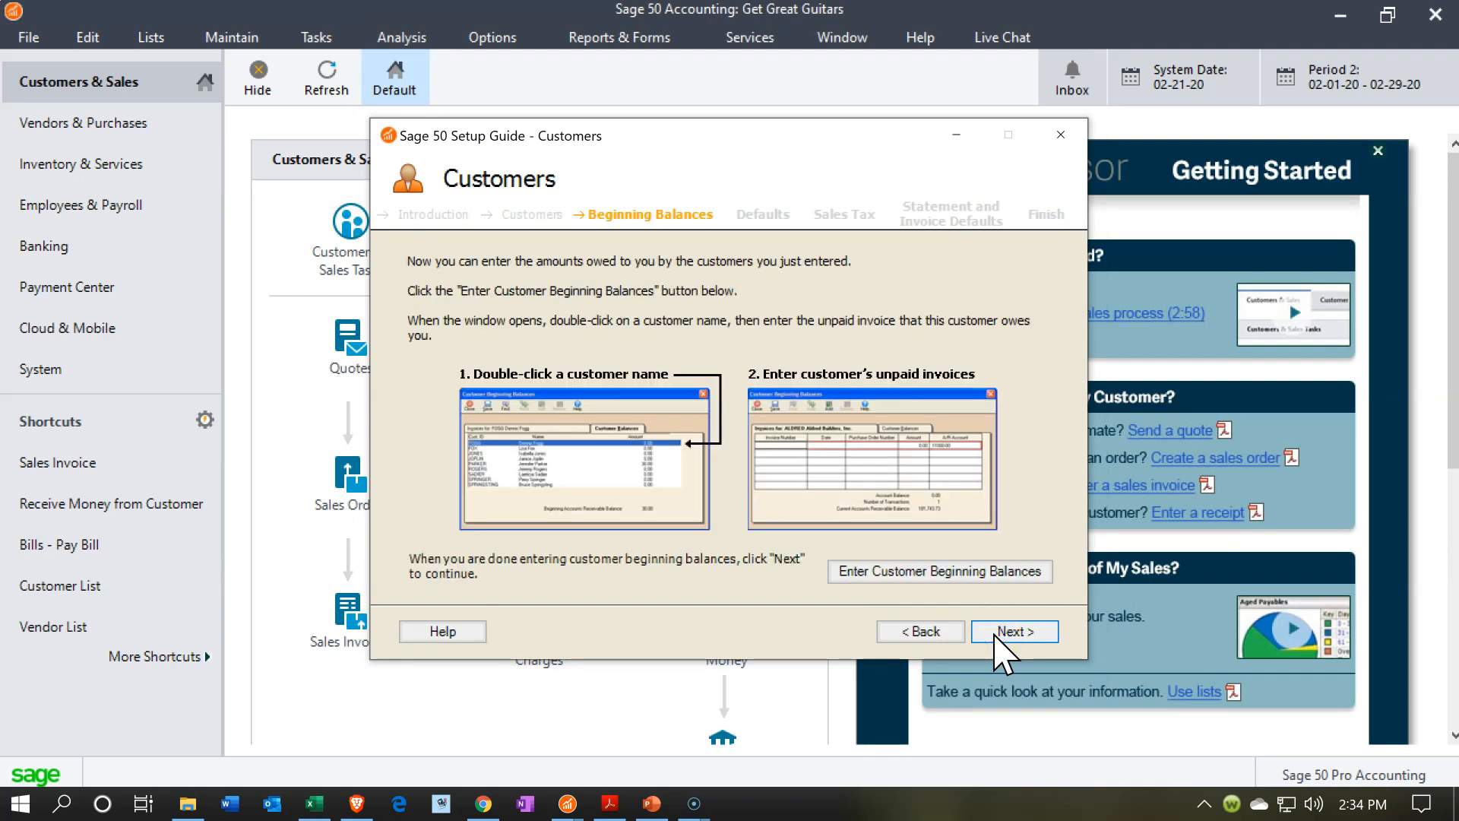
left_click(927, 610)
left_click(993, 640)
left_click(941, 561)
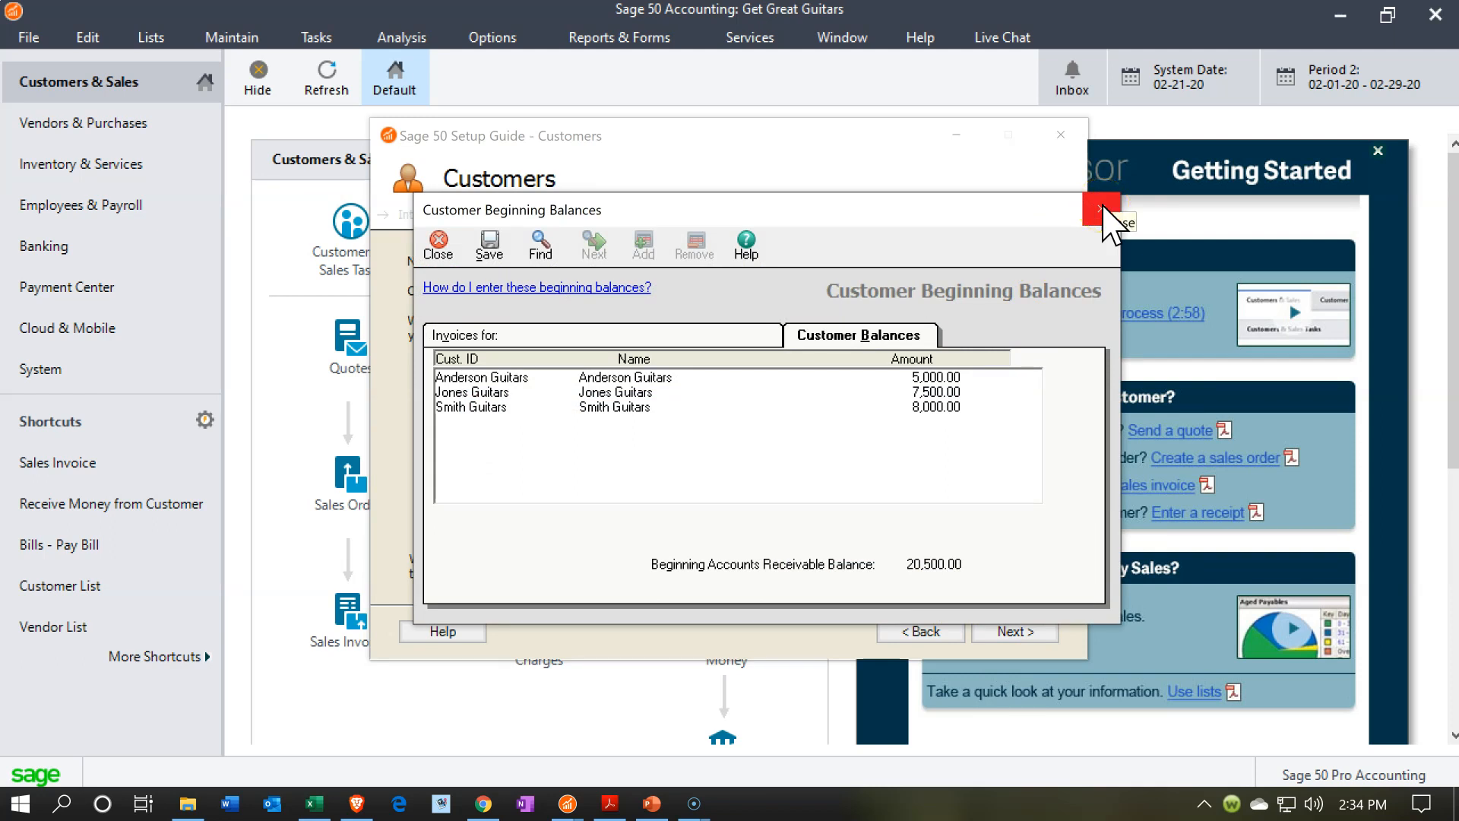
- Close the customer beginning balances and continue the Customers setup to the Defaults page
left_click(1101, 210)
left_click(1018, 632)
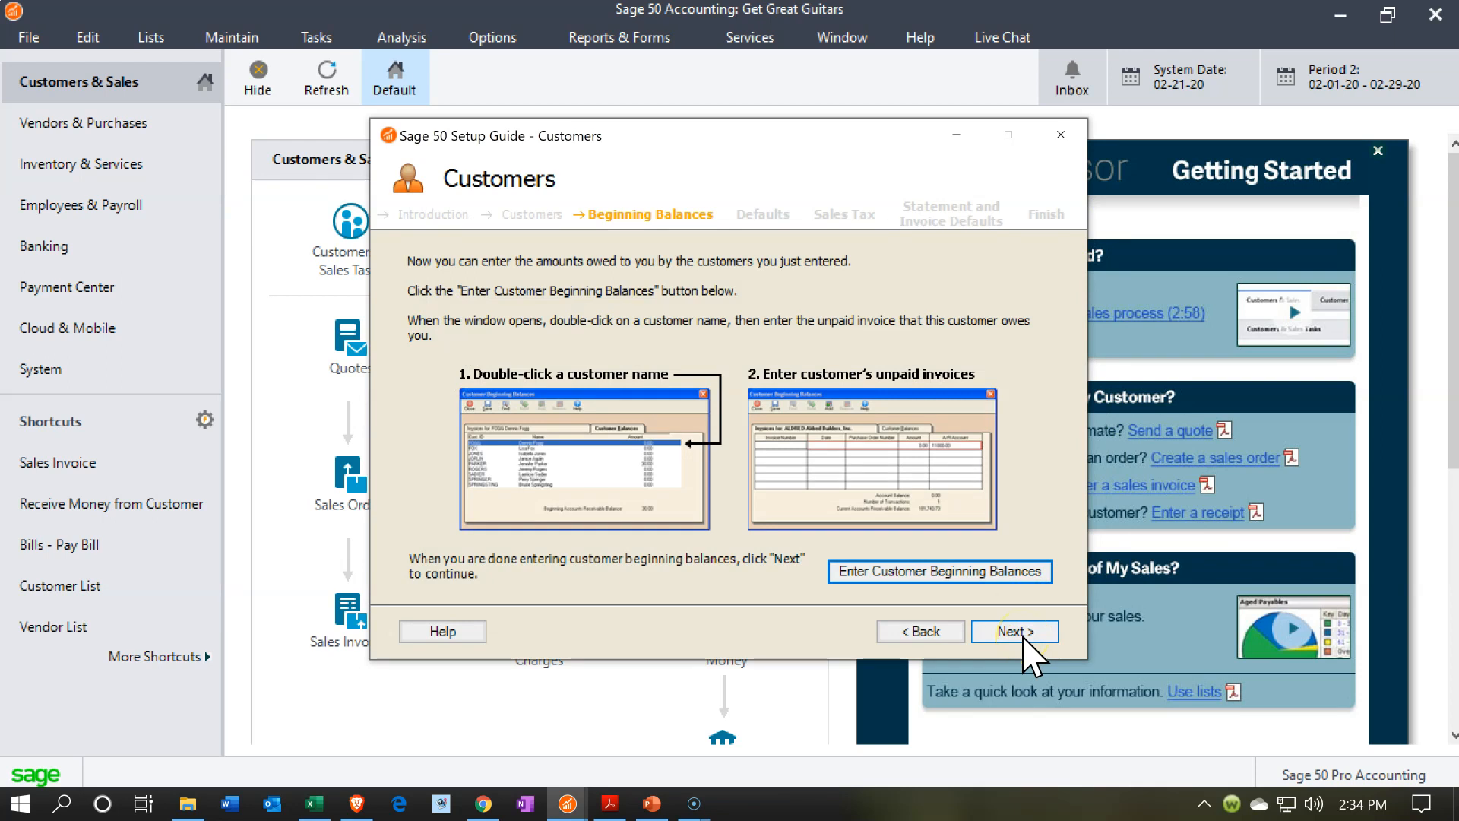
left_click(1014, 631)
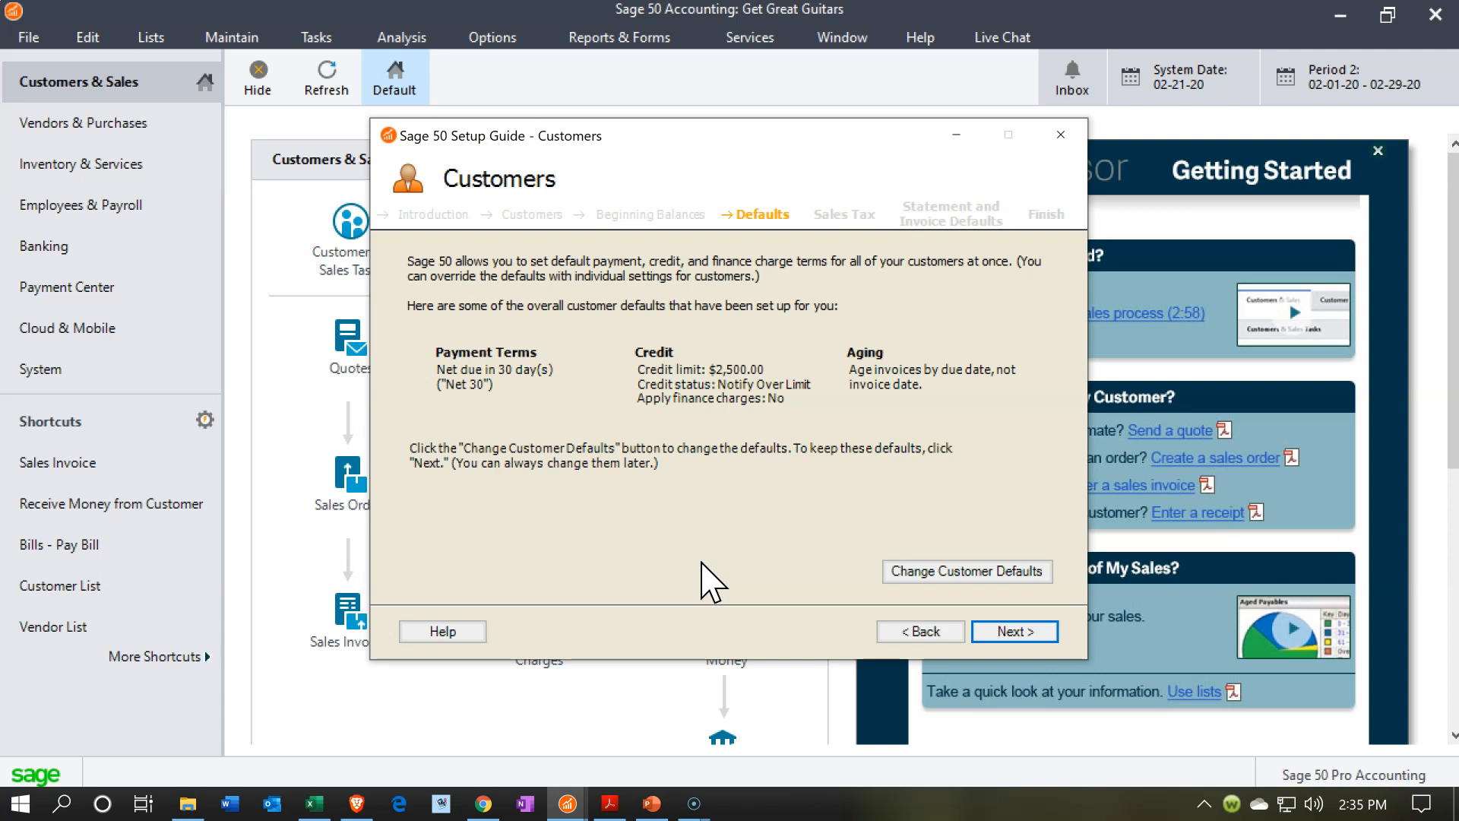
- Keep the customer defaults, choose to collect sales tax from customers and continue to the Sales Tax Vendor step
left_click(950, 566)
left_click(992, 628)
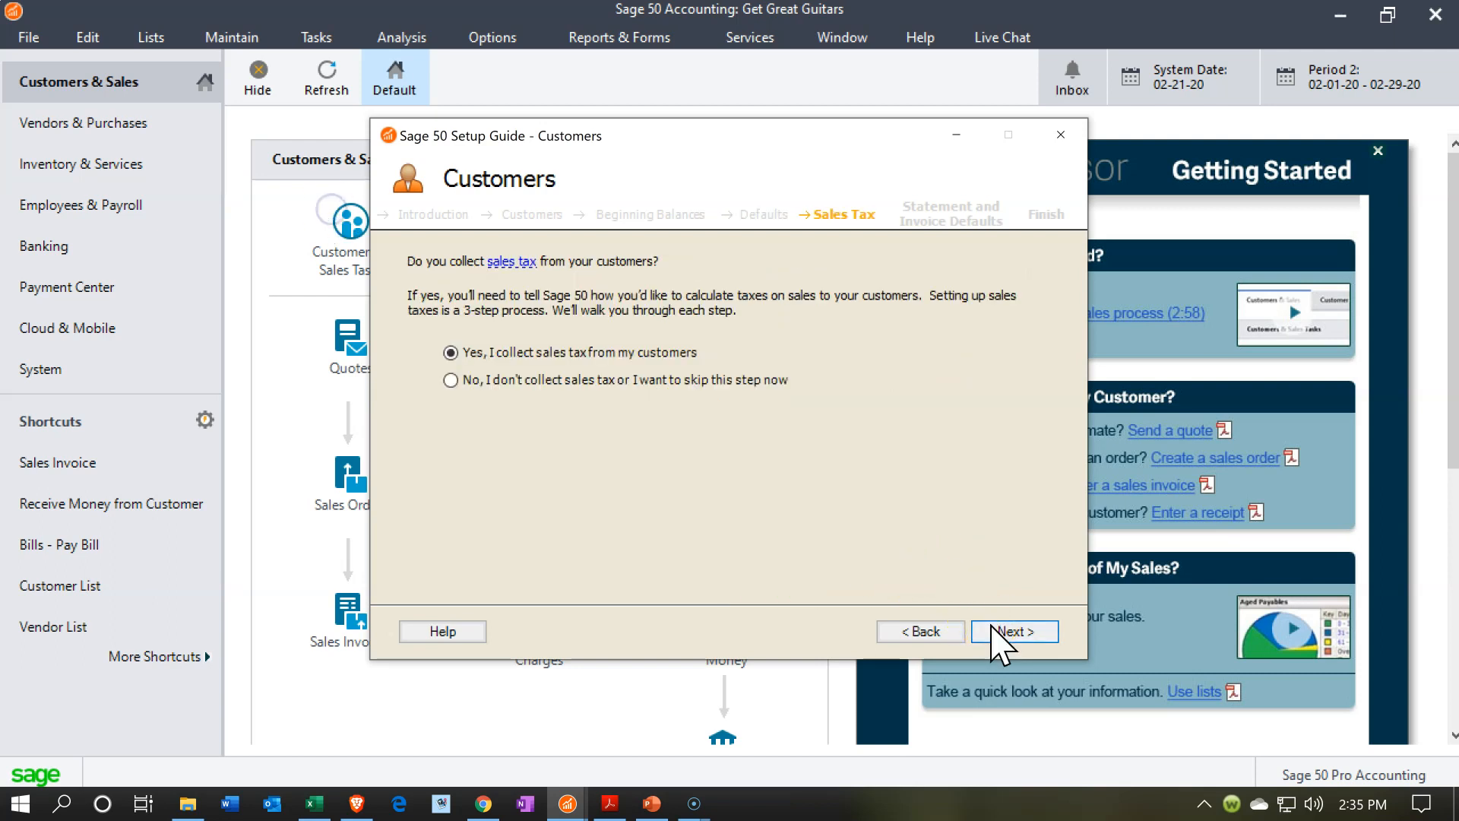
left_click(520, 450)
left_click(584, 361)
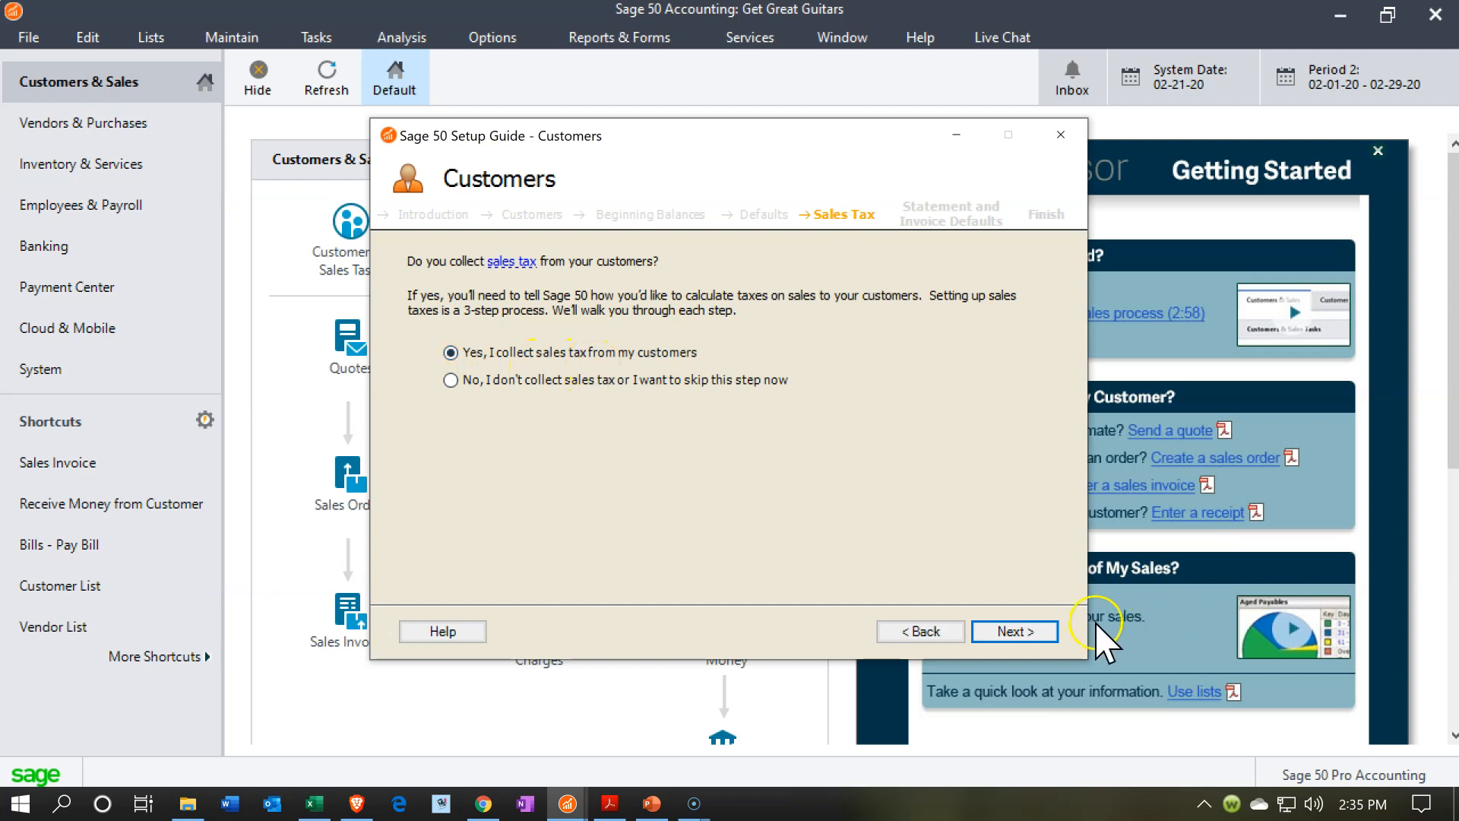
left_click(1042, 621)
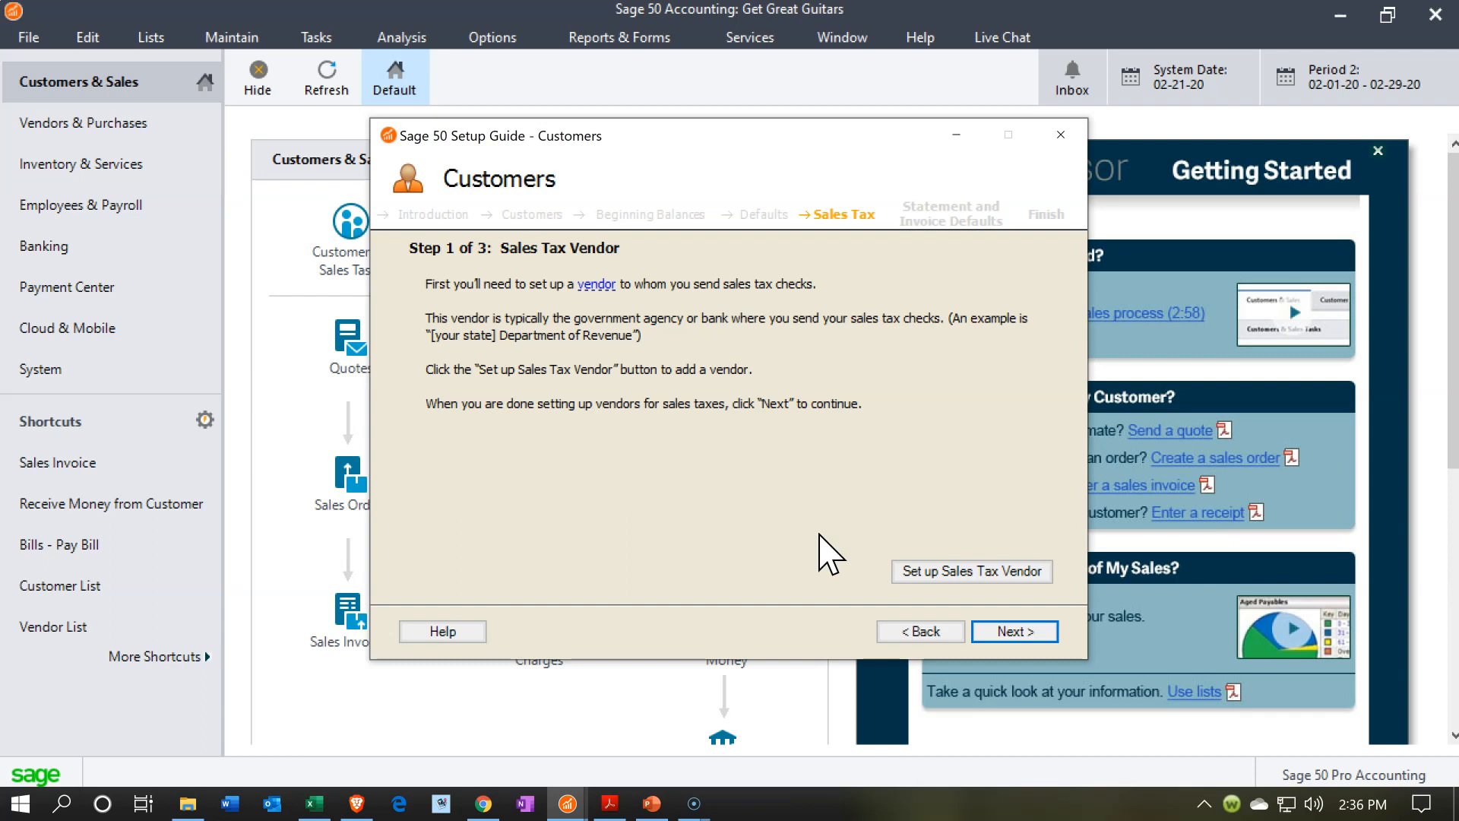
- Create a sales tax vendor with CA Tax Collector as both its vendor ID and name, and try to save it
left_click(959, 571)
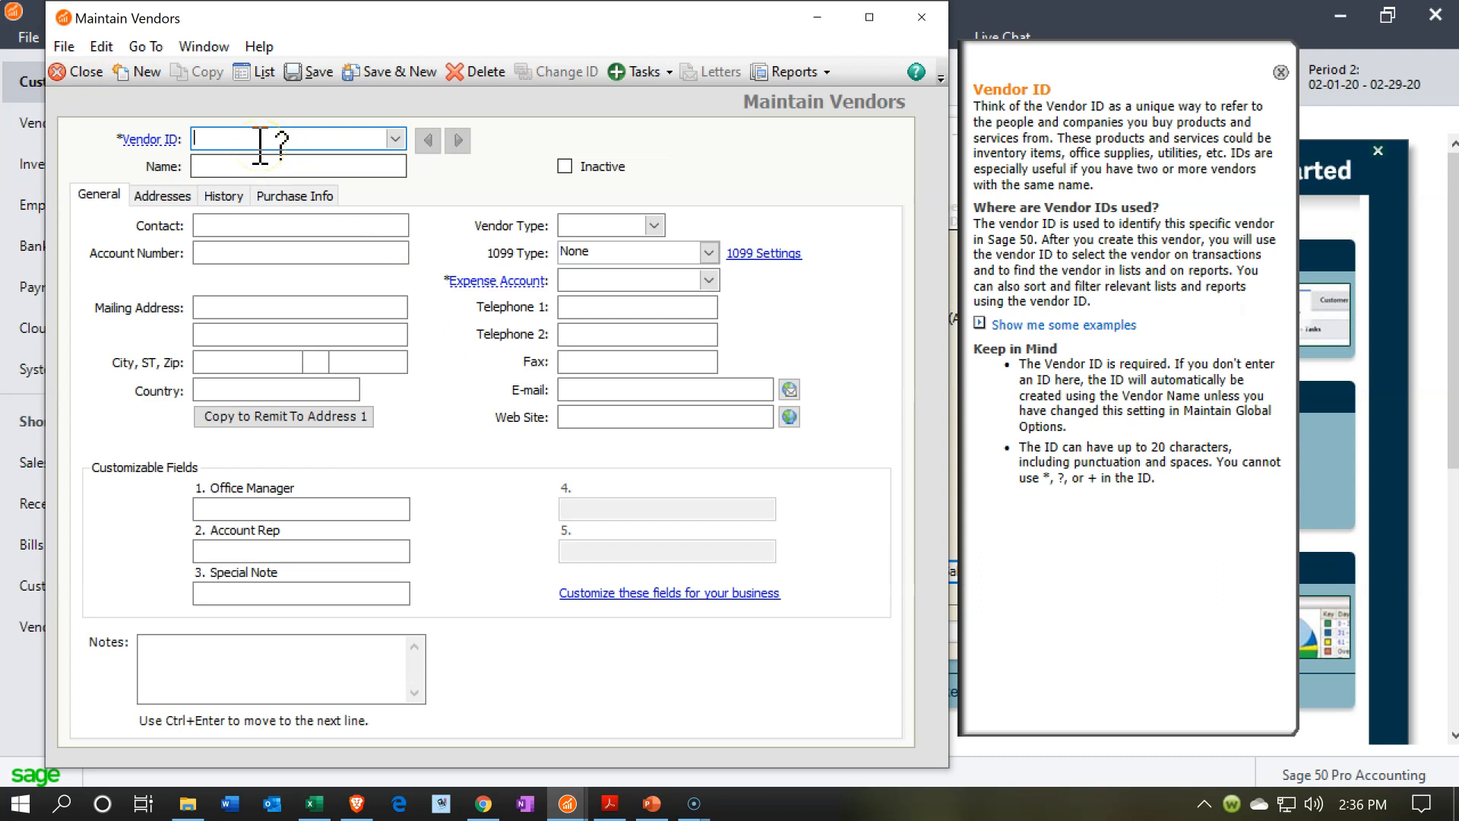
type("CA Tax Collector")
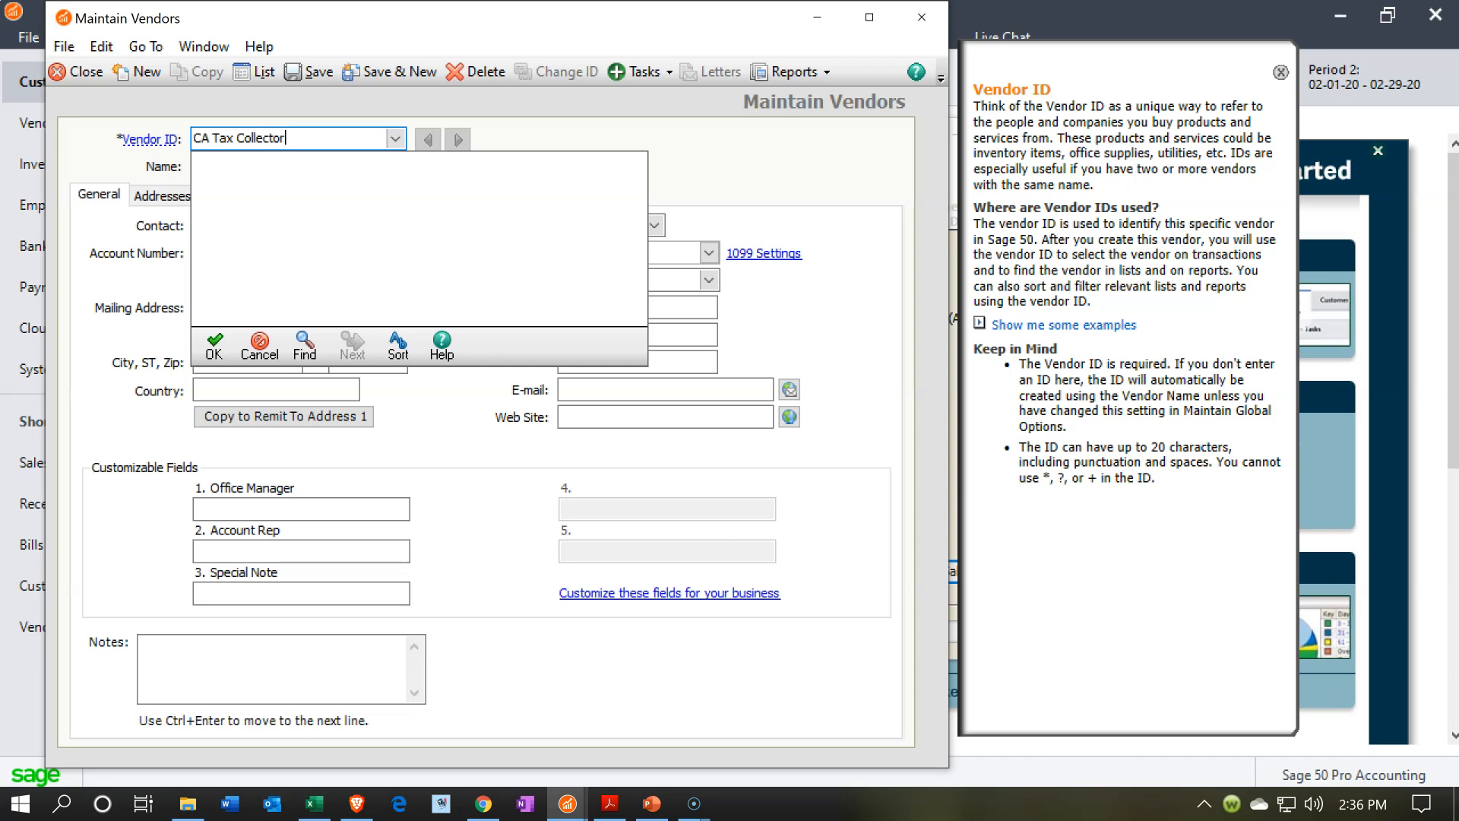
key("Tab")
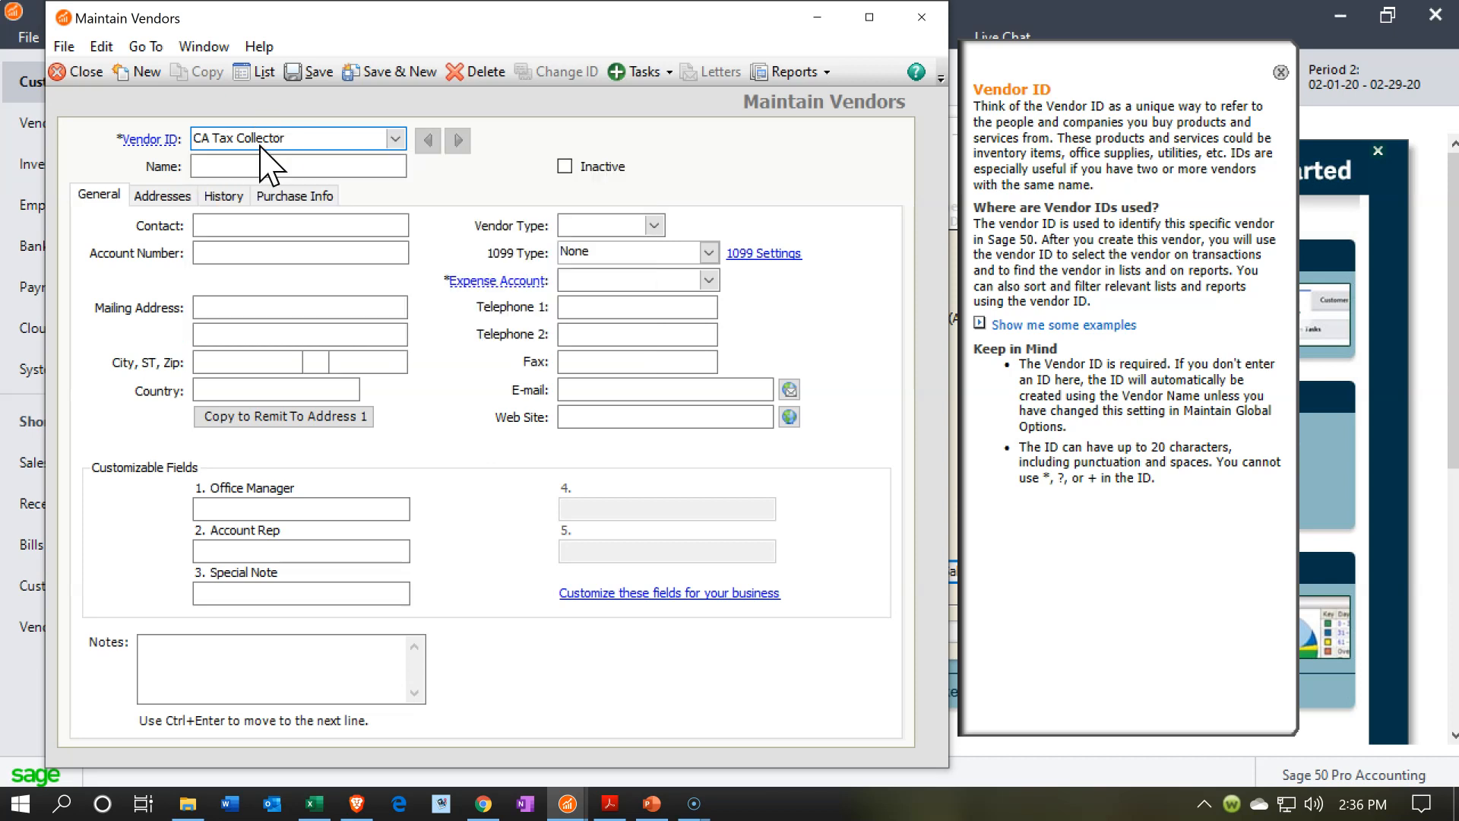
left_click_drag(303, 138, 195, 144)
key("ctrl+c")
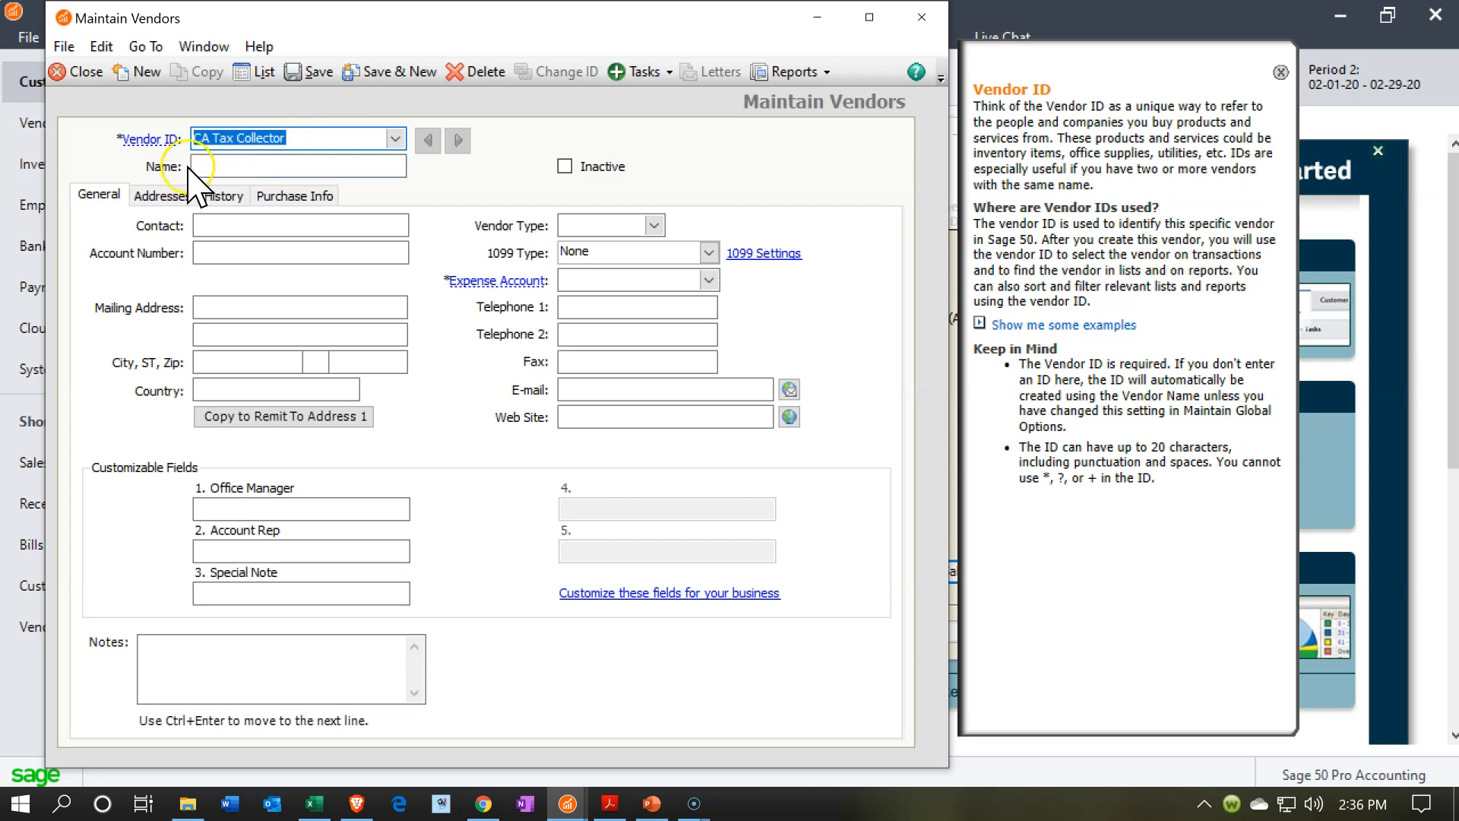
left_click(225, 166)
key("ctrl+v")
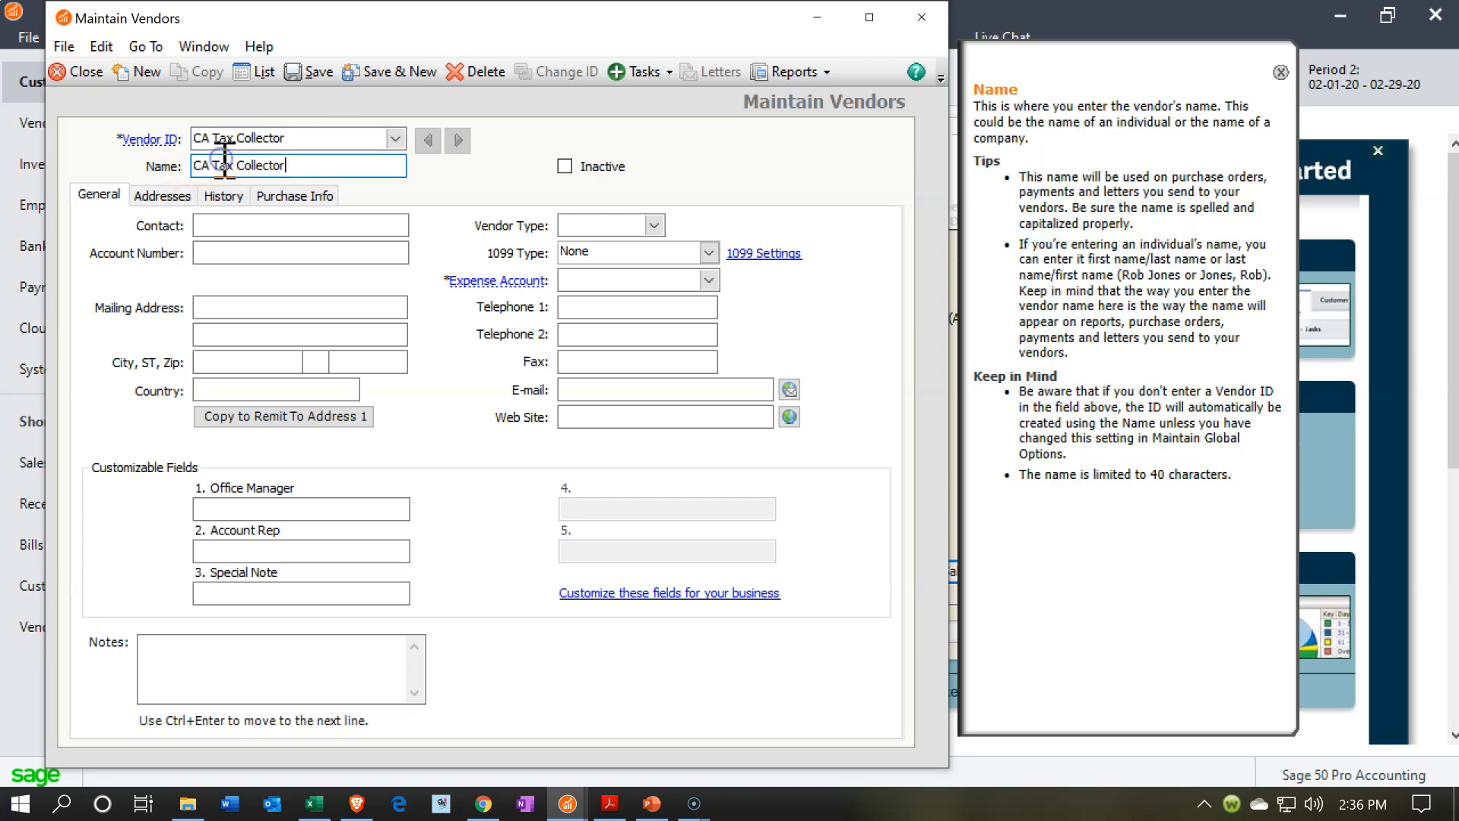
left_click(506, 160)
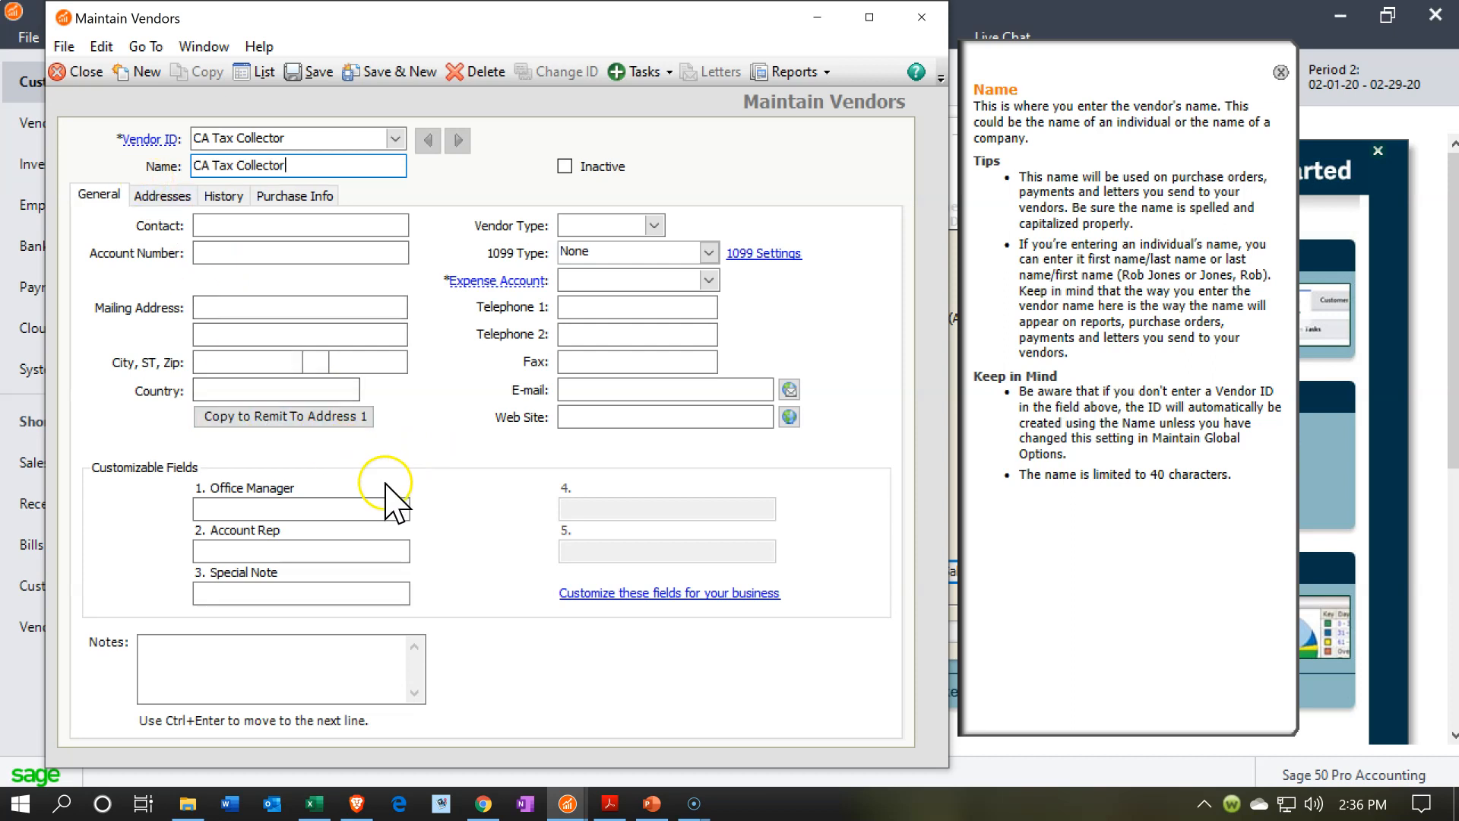
left_click(313, 72)
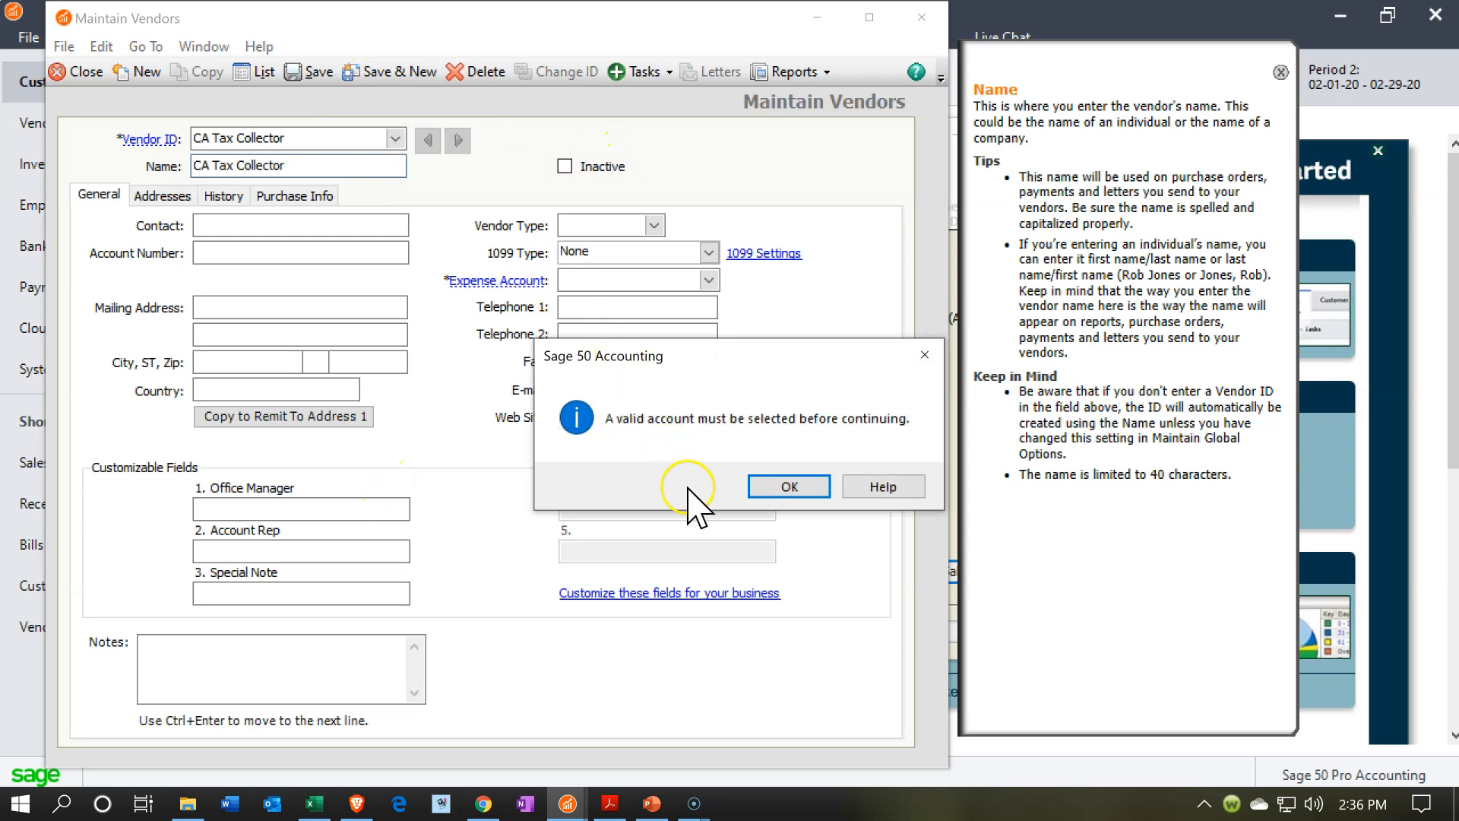
left_click(757, 489)
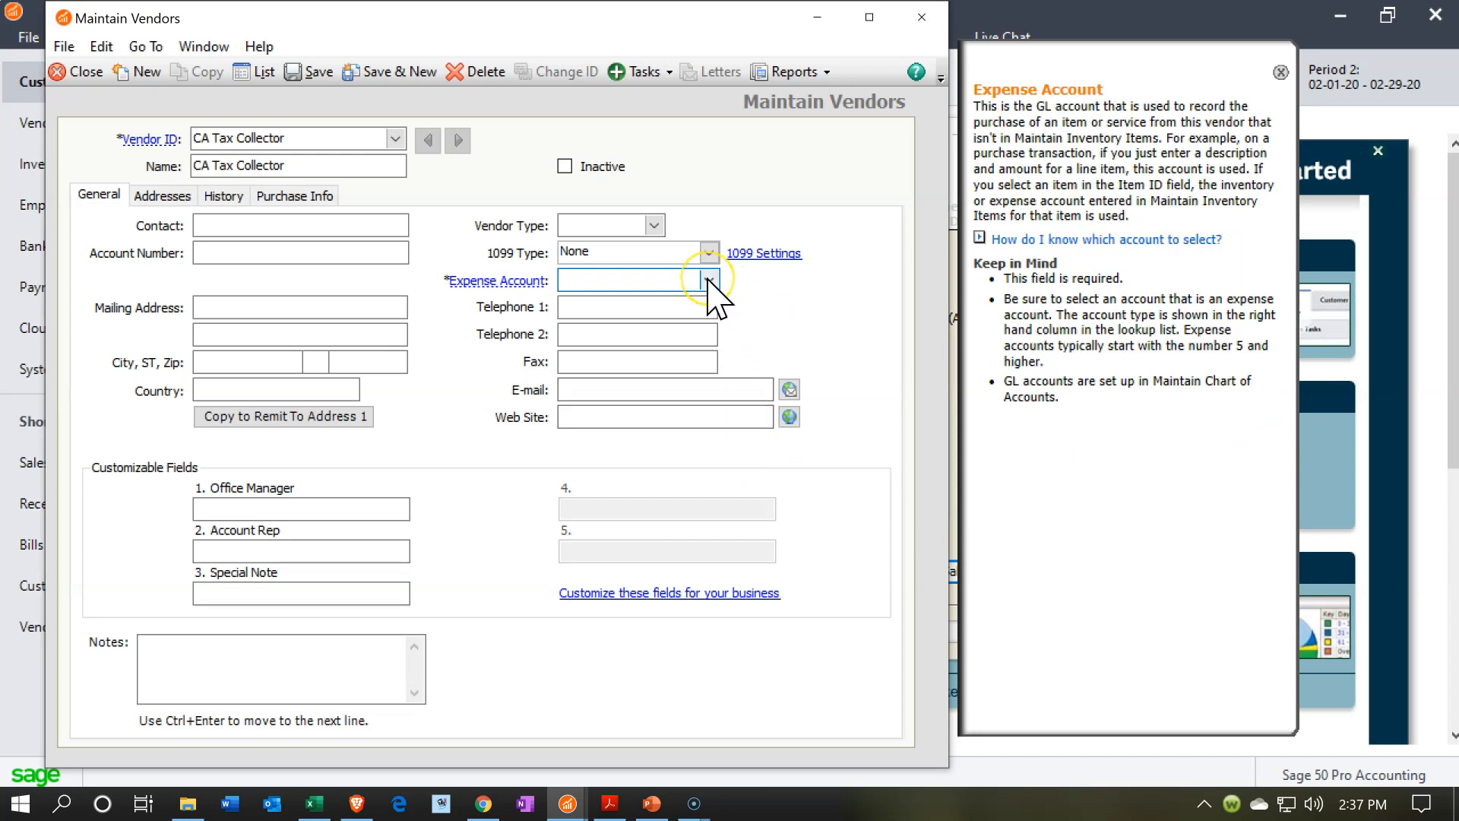
- Set the vendor's expense account to 2310 Sales Tax Payable, then save and close the vendor record
type("2310")
left_click(708, 280)
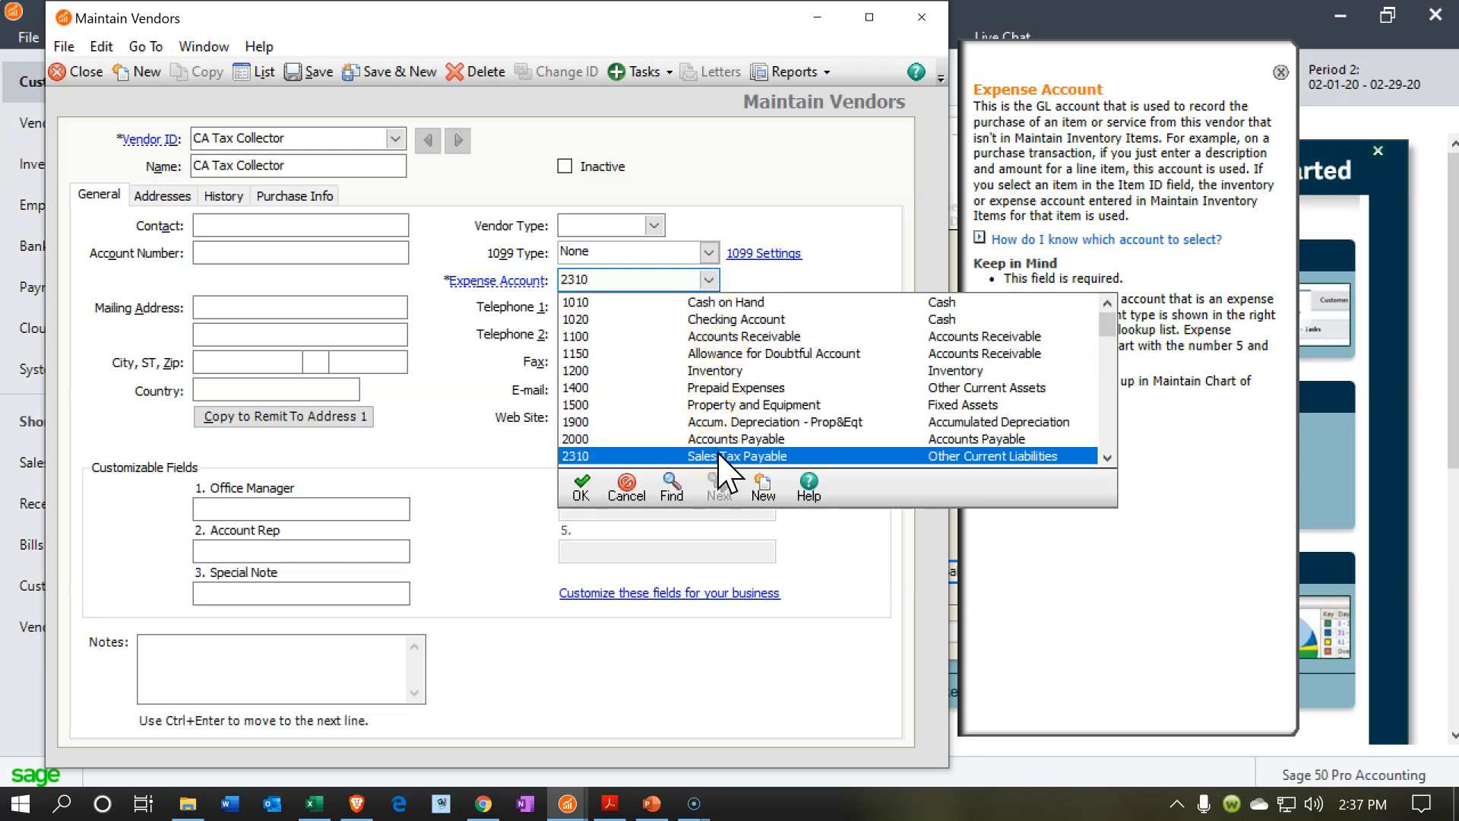
left_click(538, 494)
left_click(577, 486)
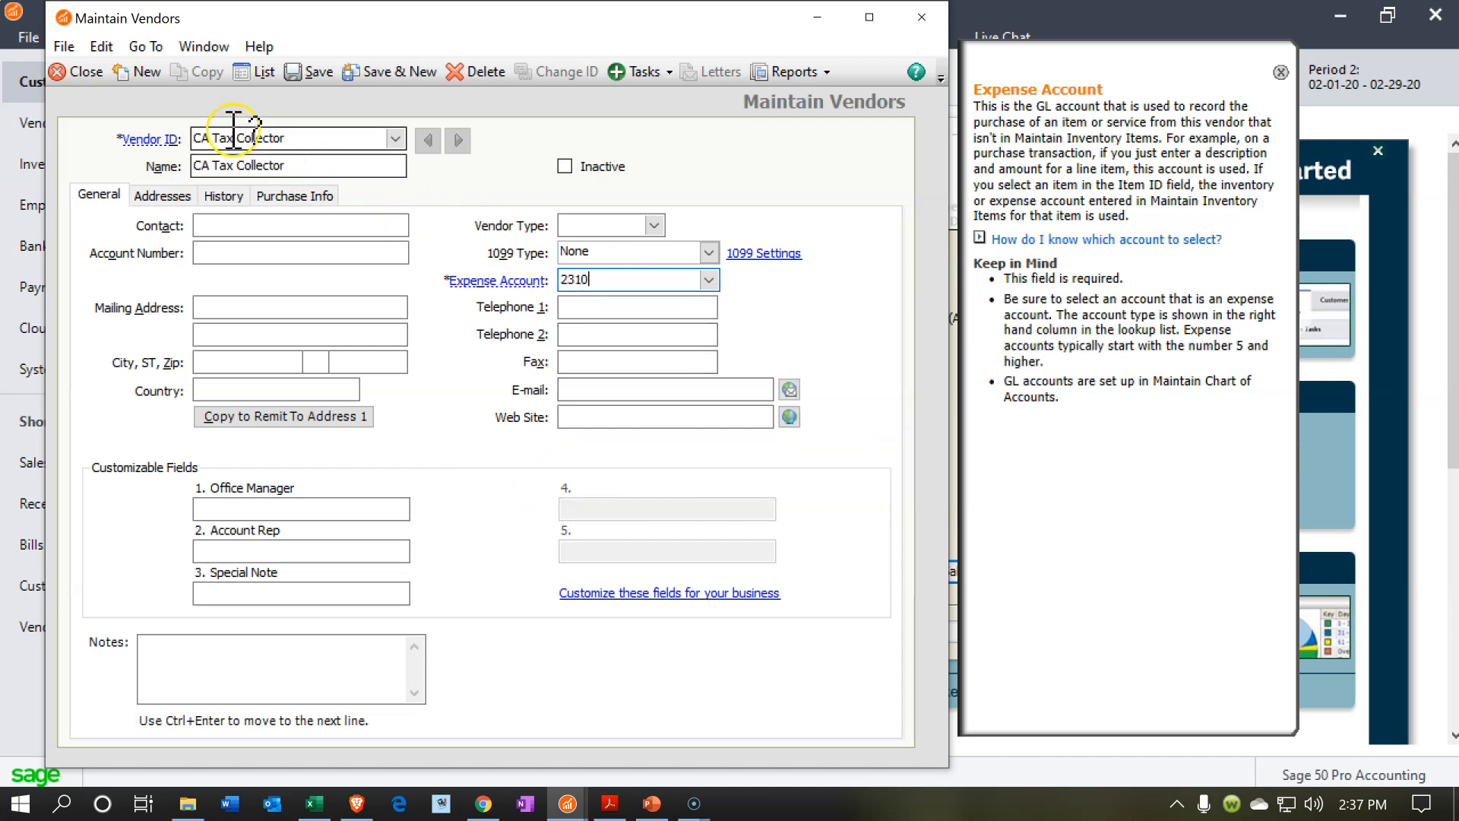
left_click(308, 74)
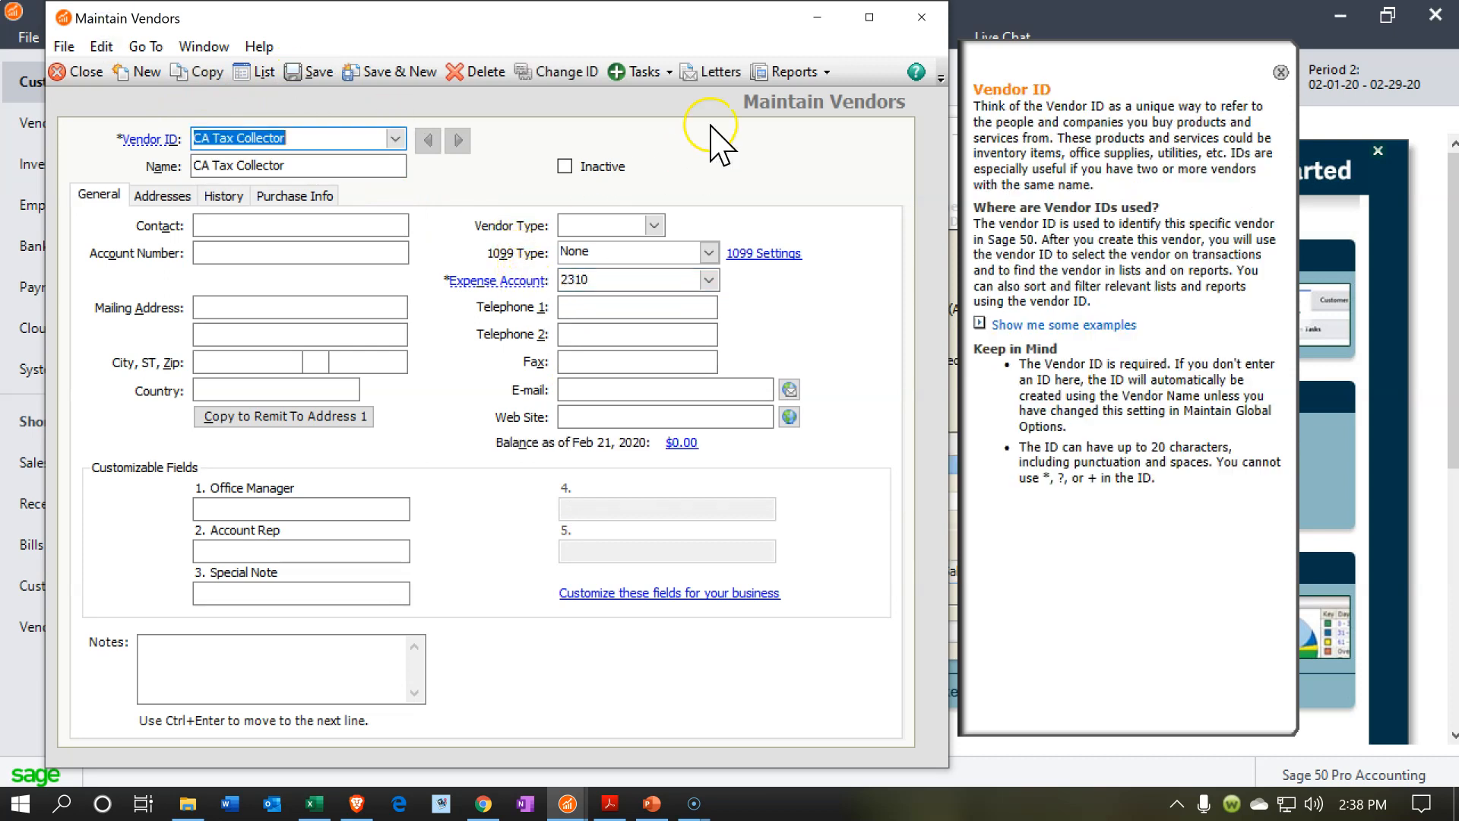
left_click(917, 18)
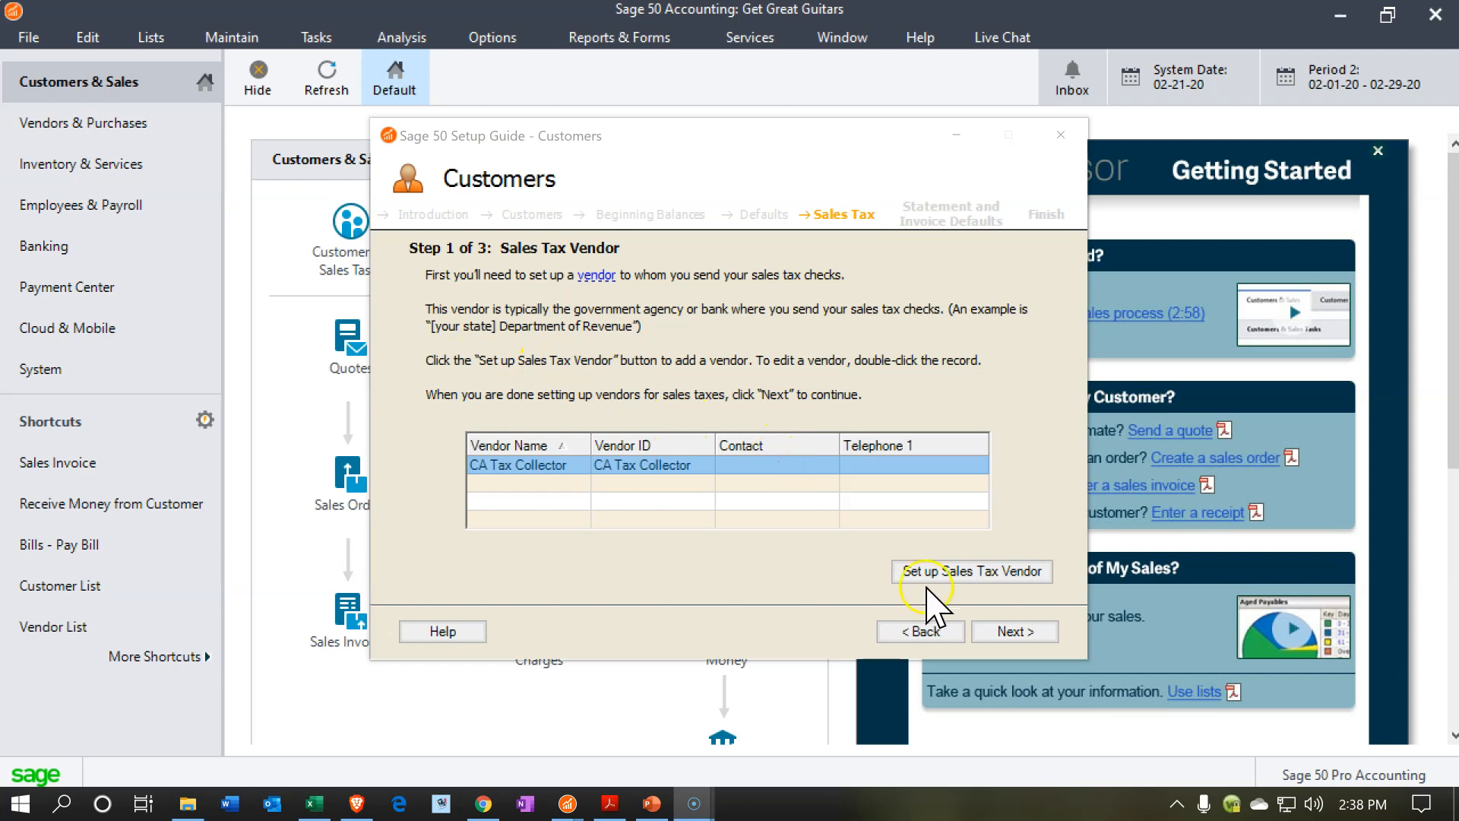
- Continue to the Set Up Sales Taxes step and run the Sales Tax wizard to set up a new sales tax
left_click(1001, 632)
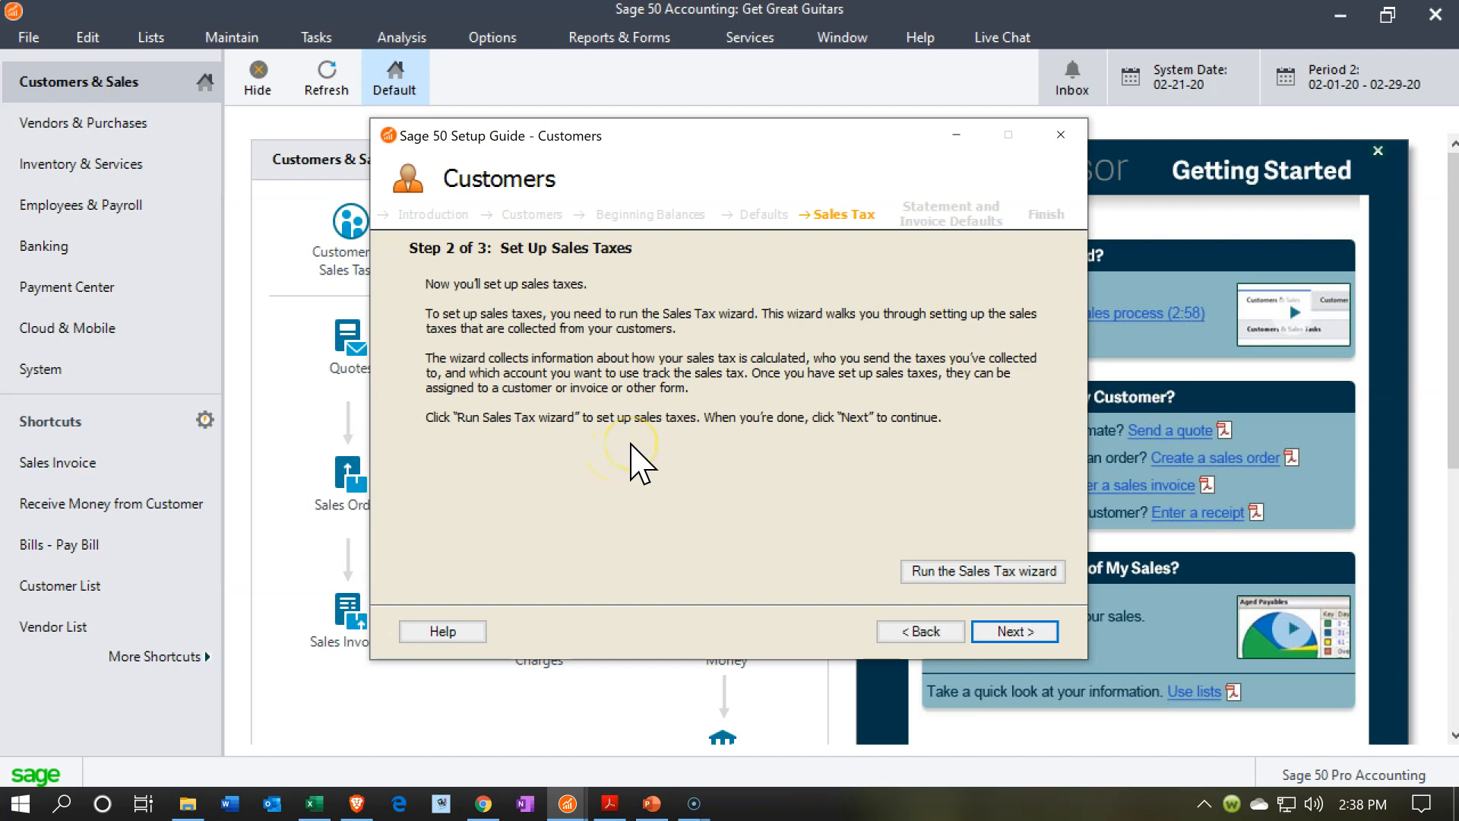
left_click(955, 566)
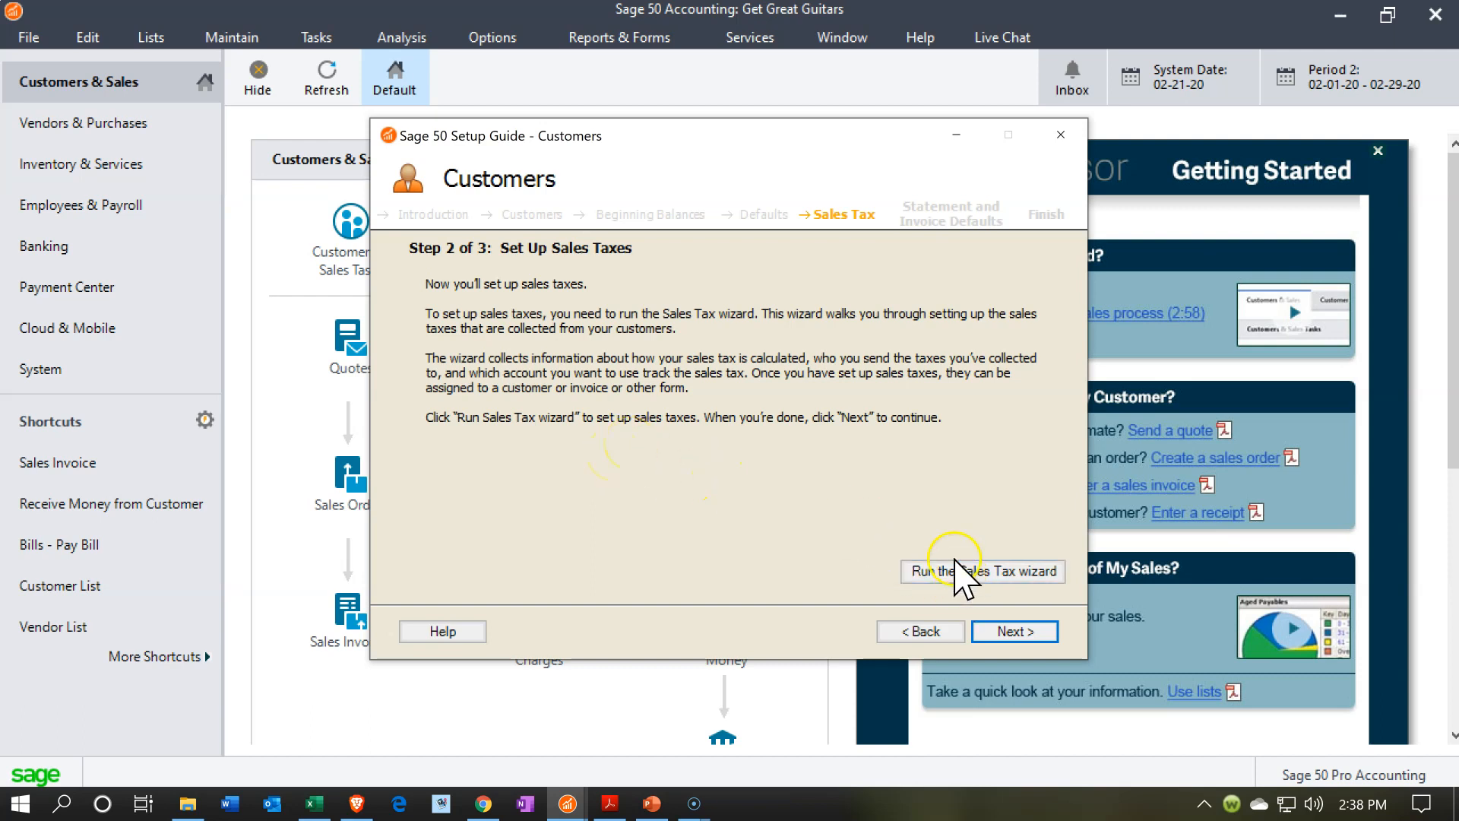
left_click(964, 579)
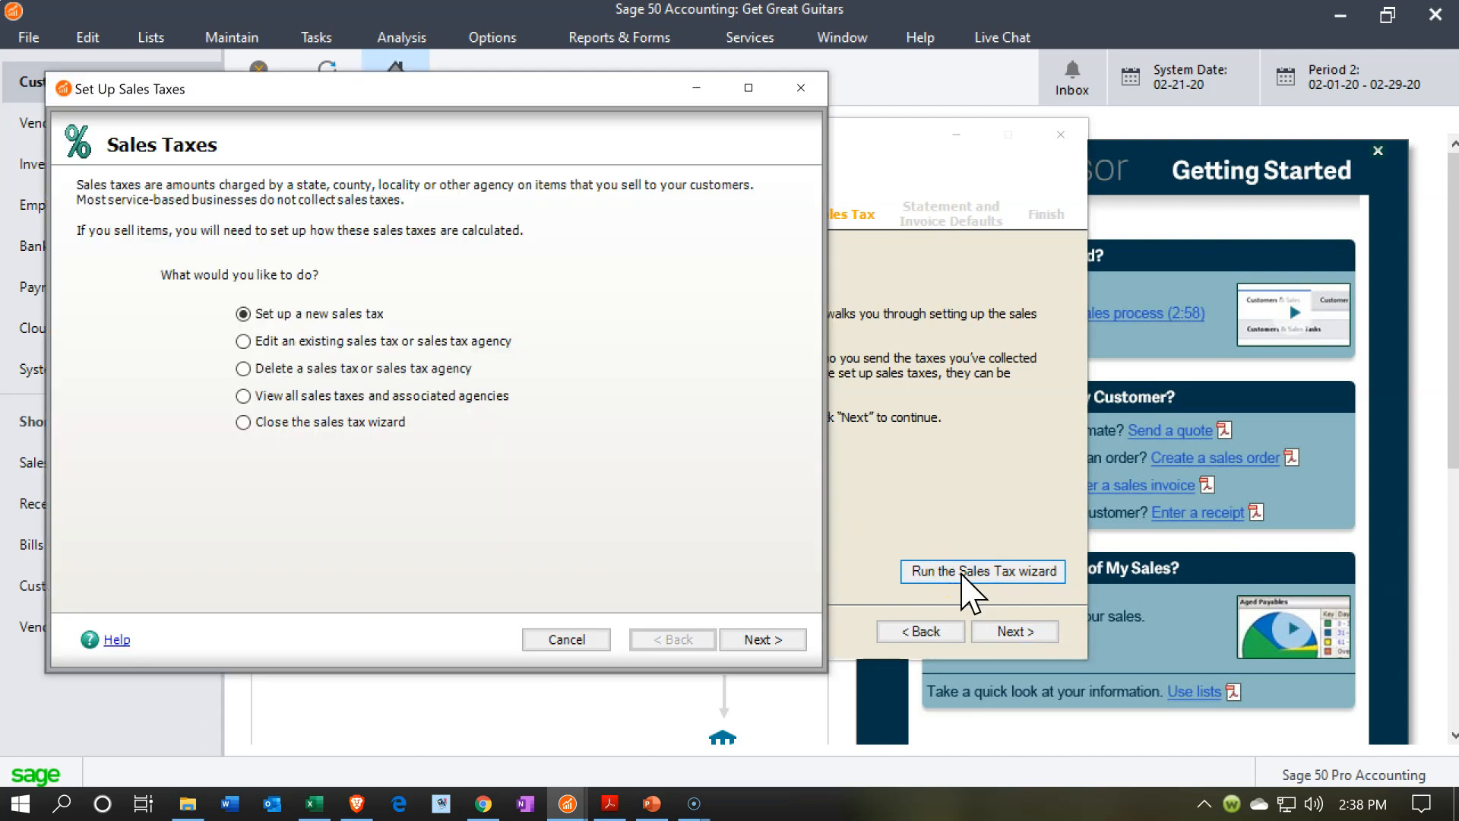
left_click(578, 496)
left_click(763, 638)
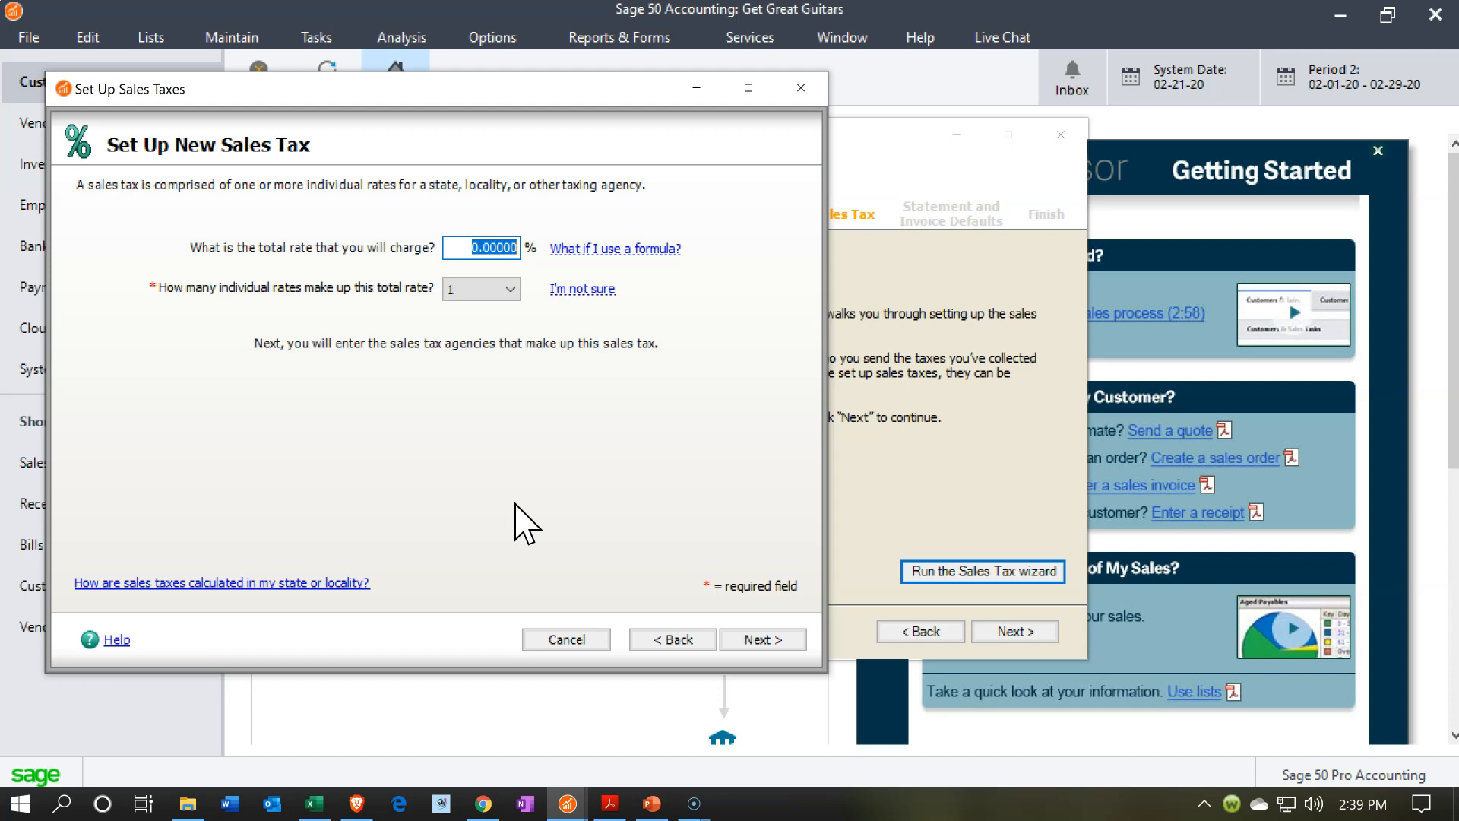
- Set the total sales tax rate to 9.5% made up of 1 individual rate and continue to the sales tax agency
type("9.5")
key("Tab")
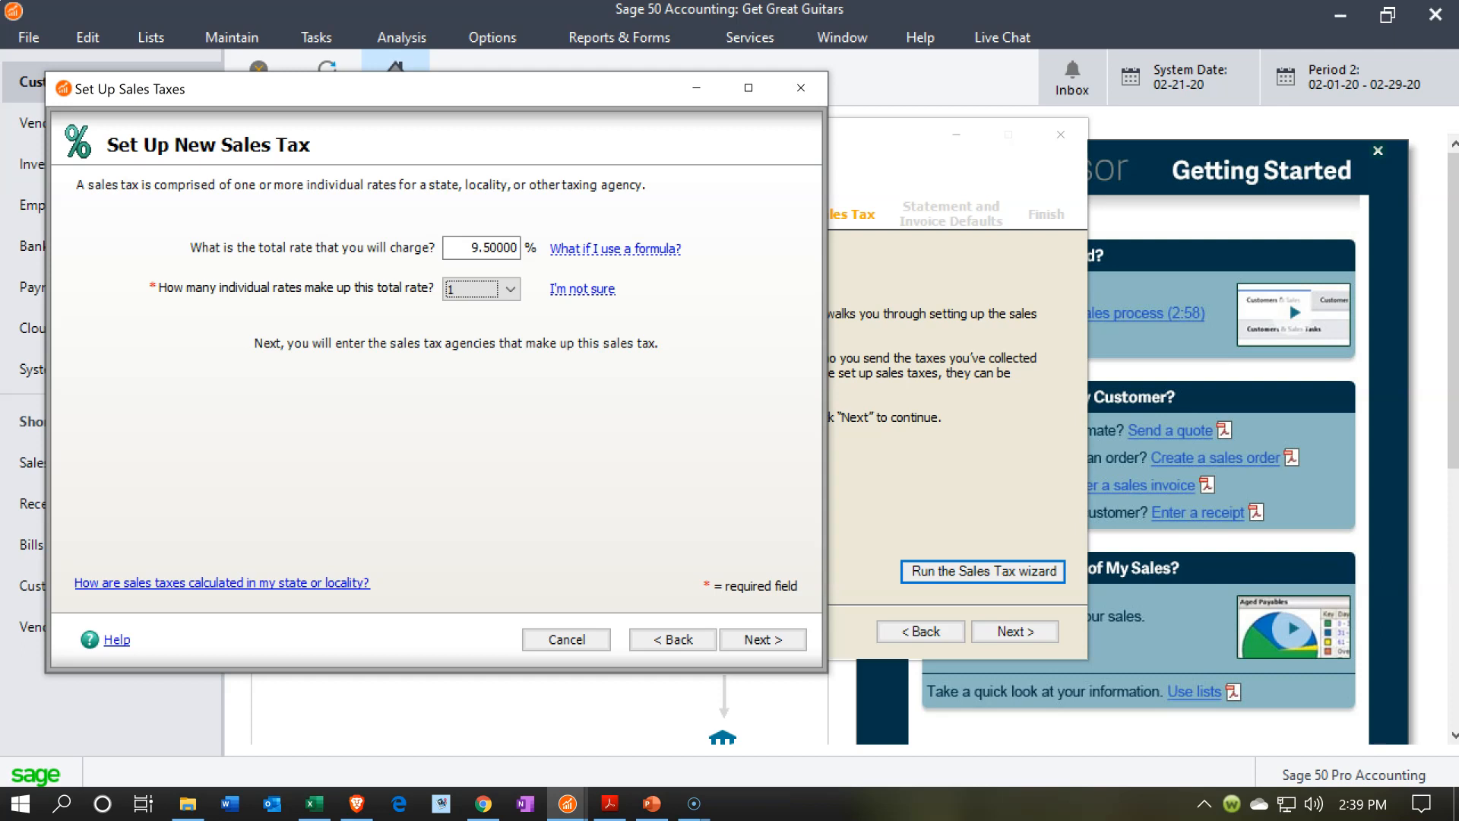
left_click(520, 290)
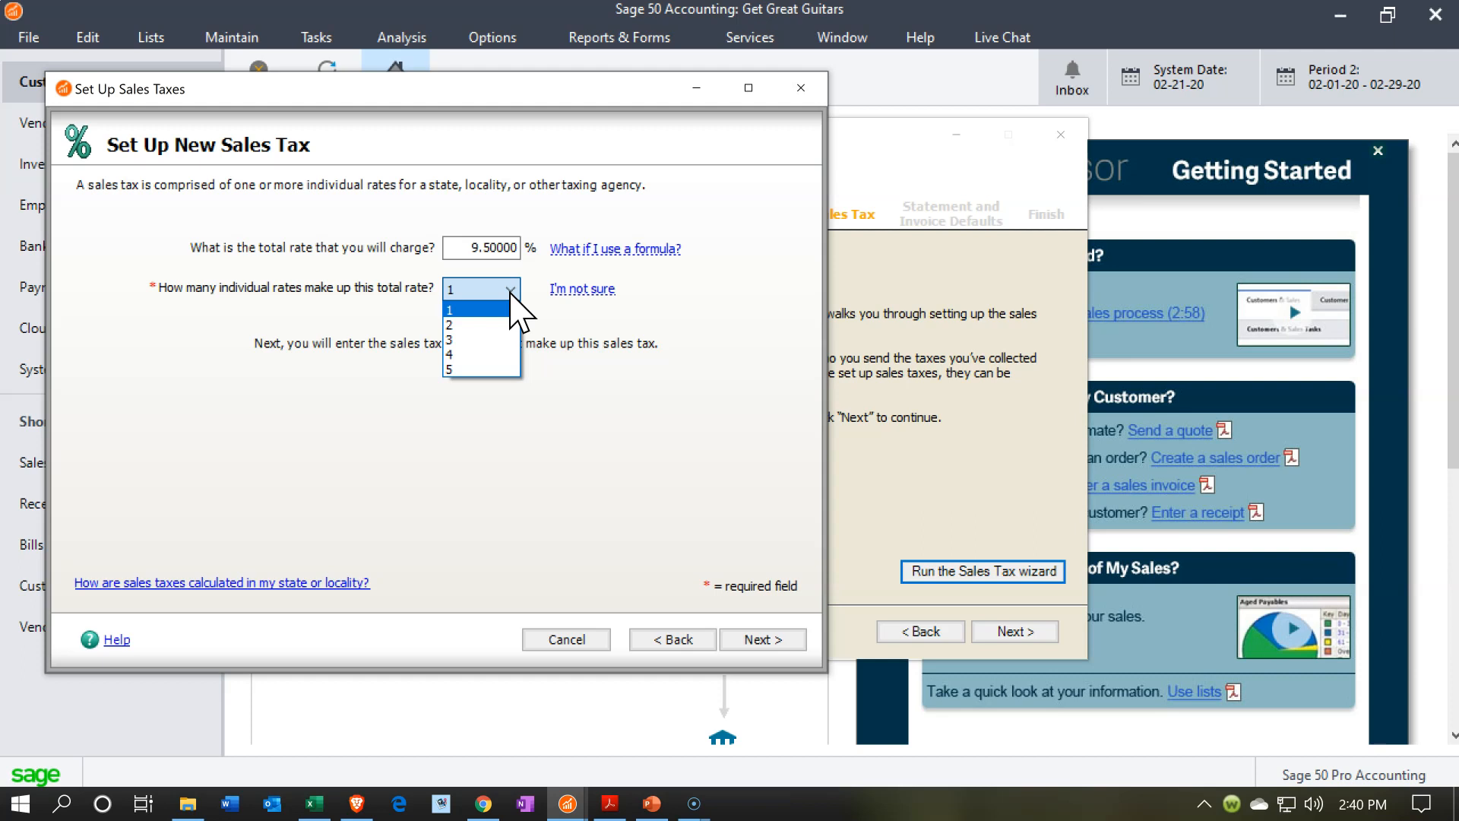
left_click(510, 293)
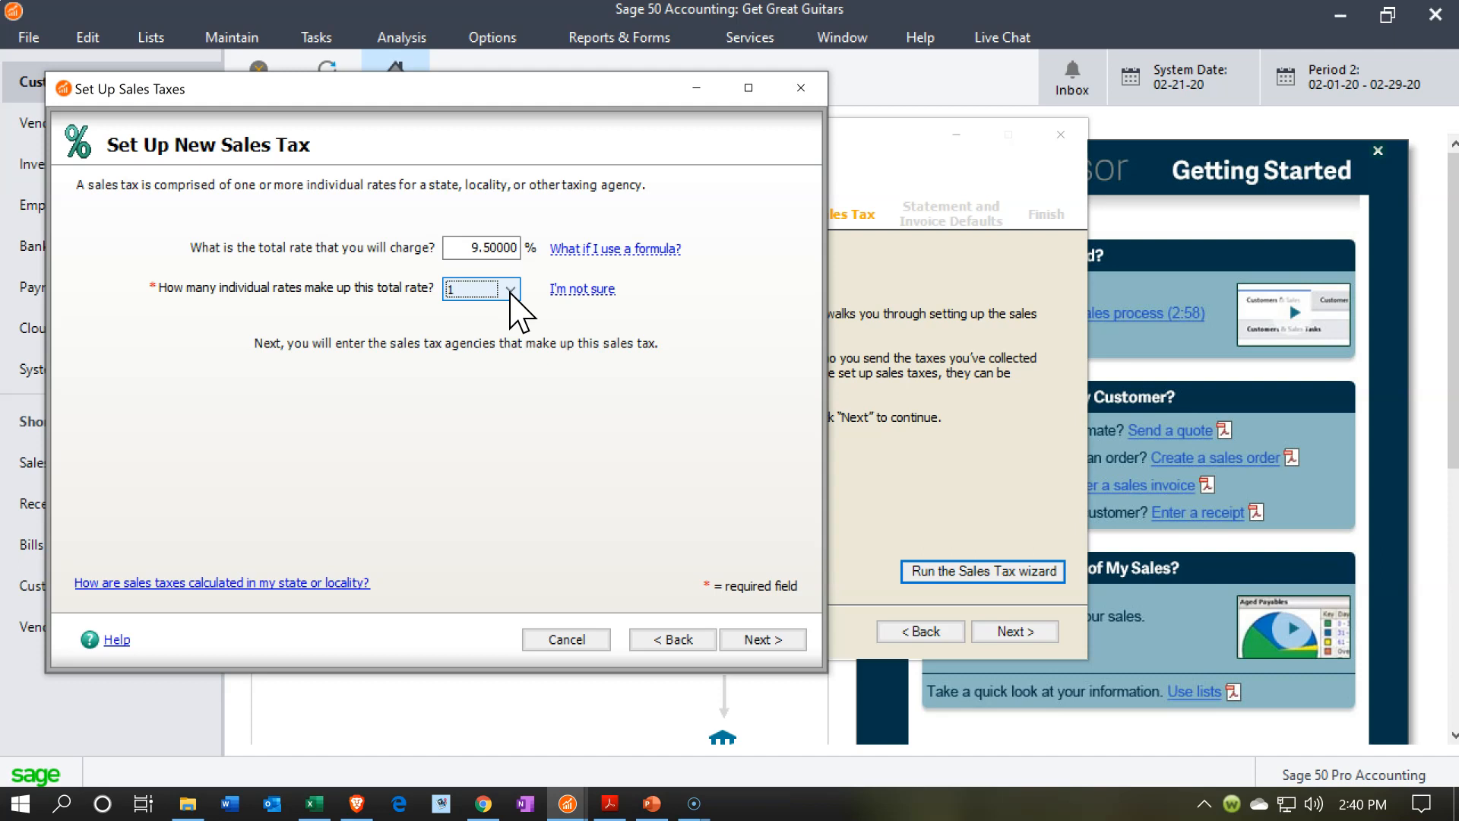
left_click(388, 399)
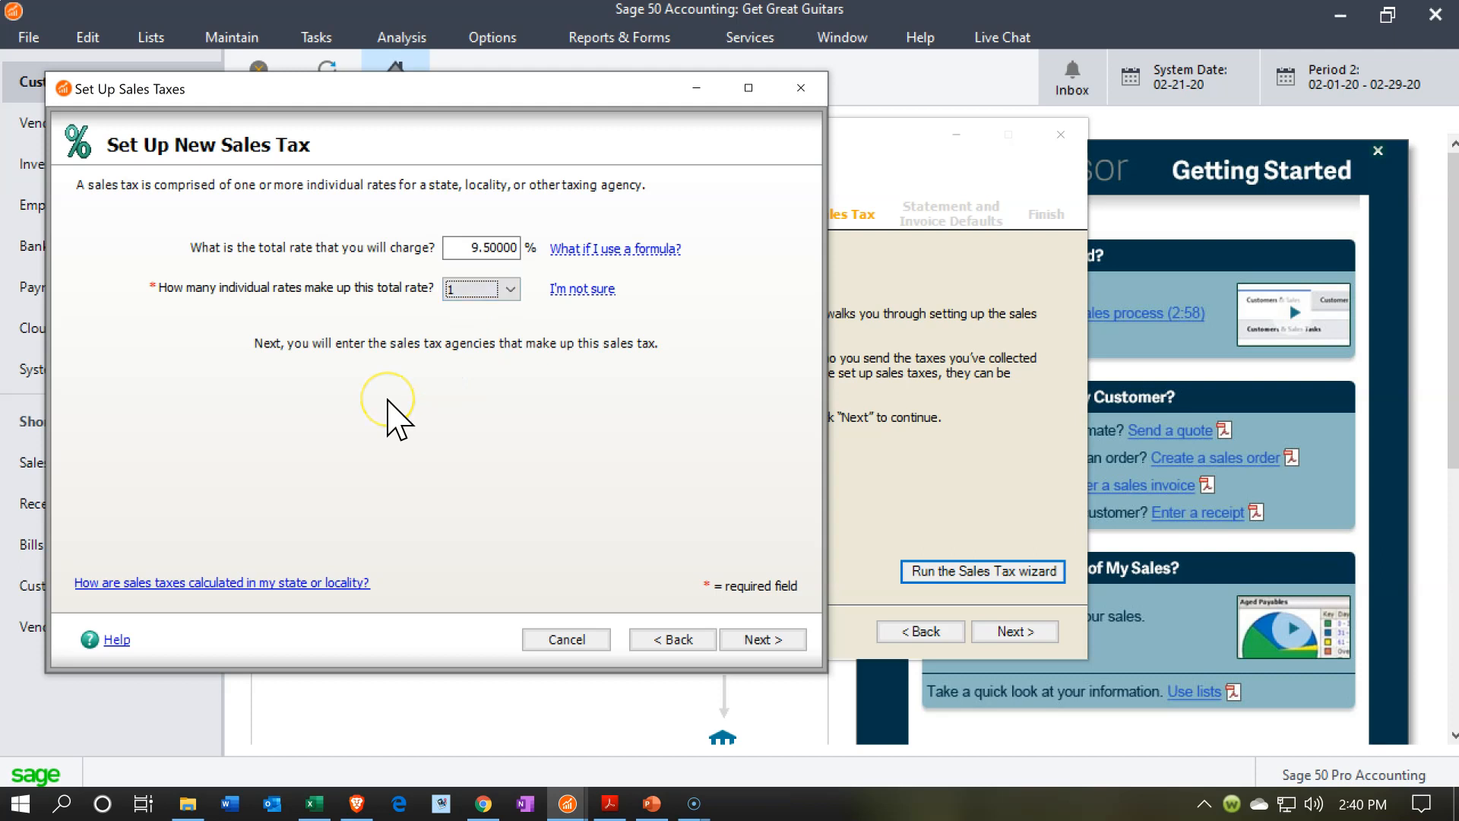
left_click(498, 289)
left_click(480, 372)
left_click(757, 640)
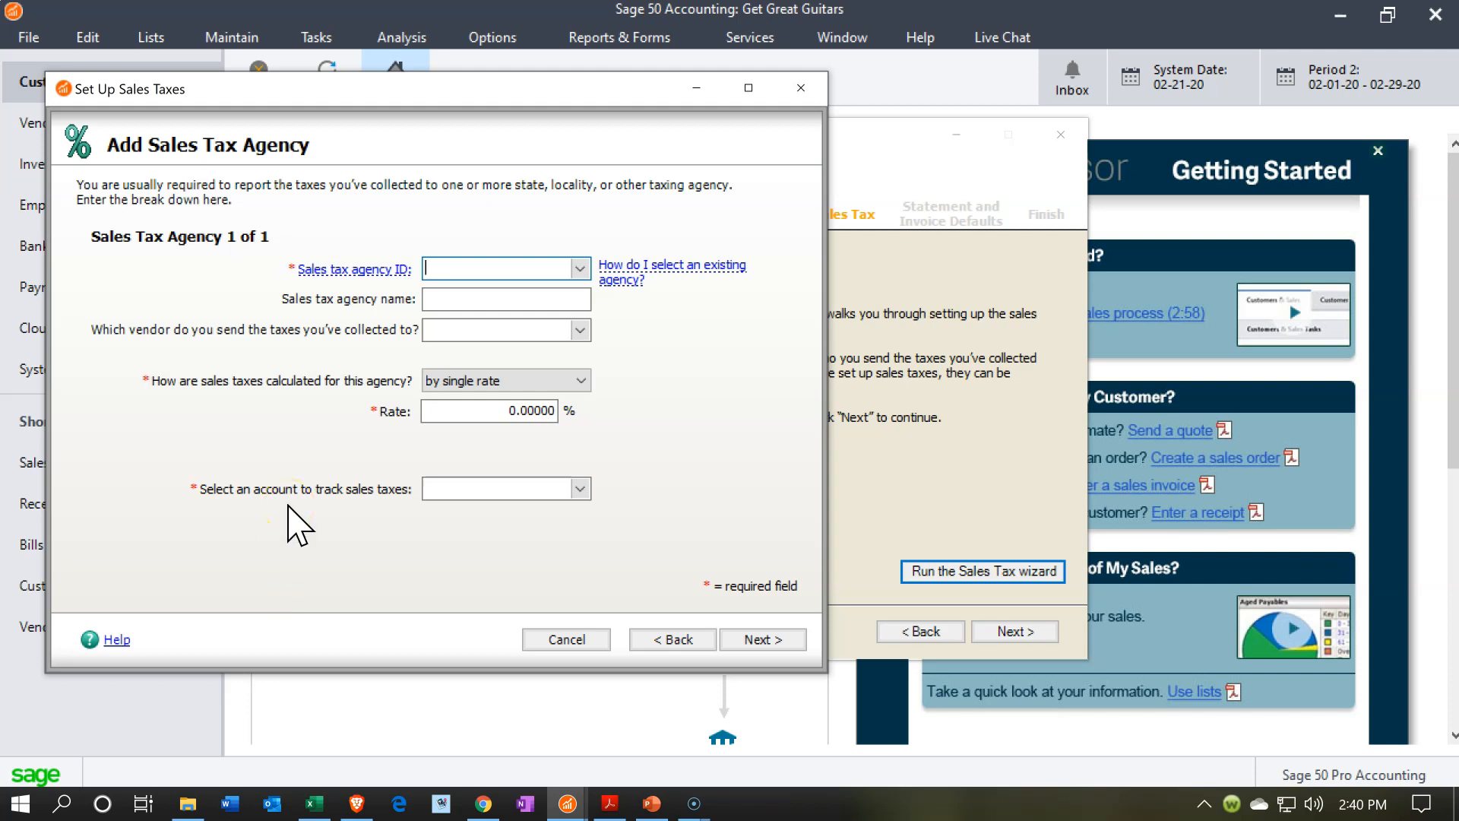
- Enter the sales tax agency's ID, name it Sales Tax Collector and choose CA Tax Collector as the vendor receiving the taxes
type("555555")
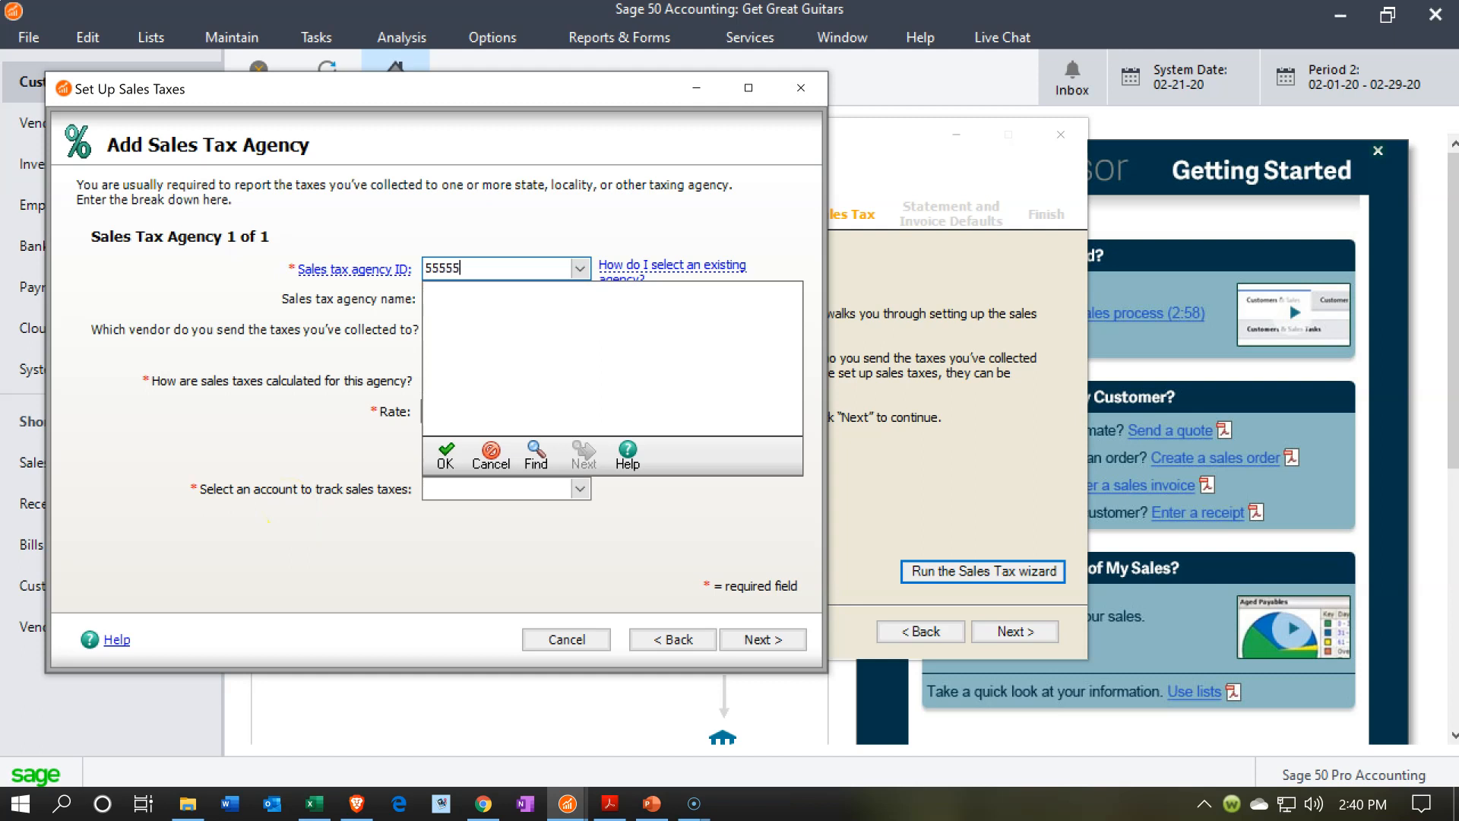
type("-5")
key("Tab")
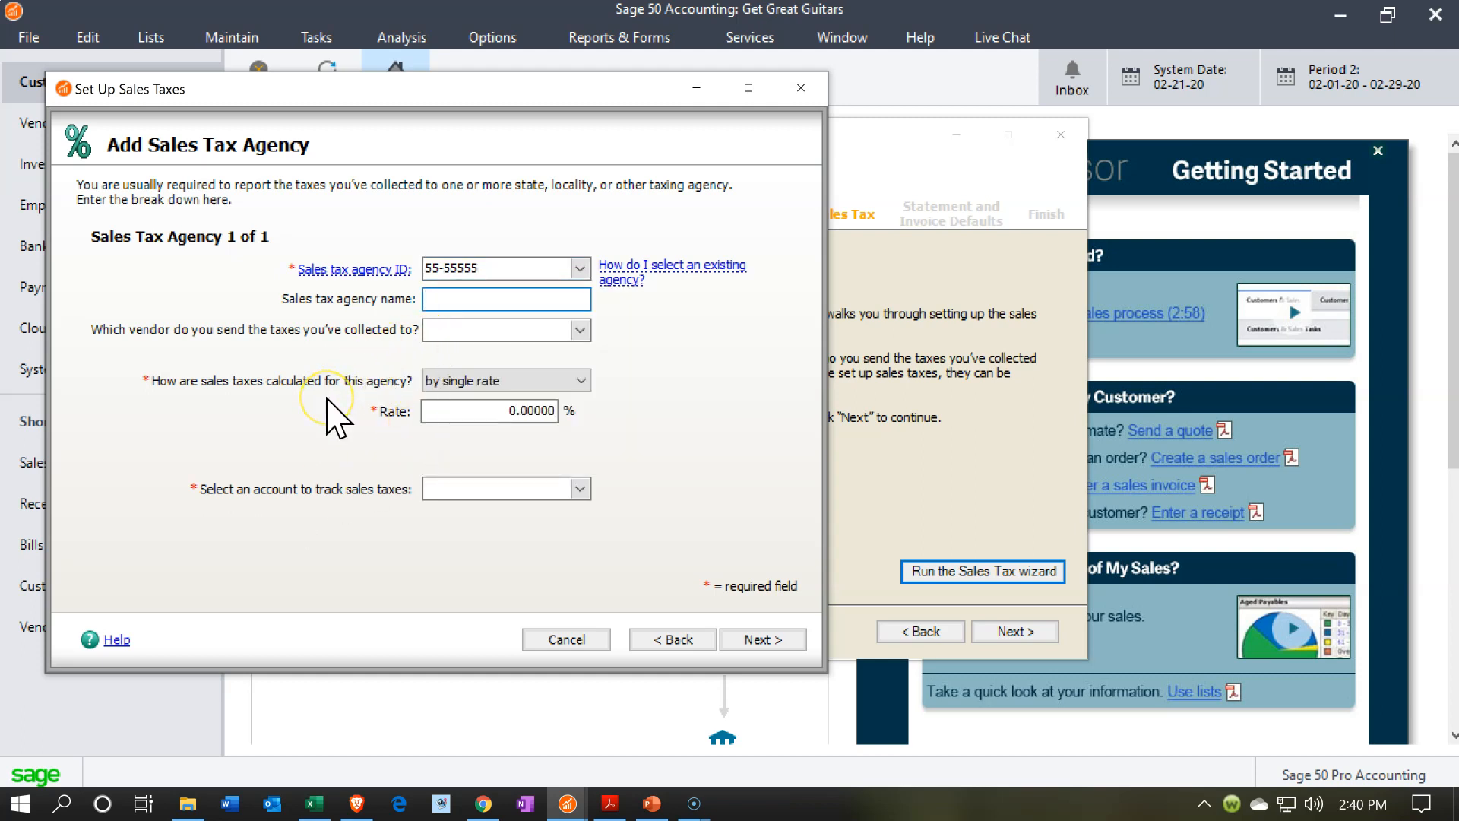
type("Sales Tax Collector")
key("Tab")
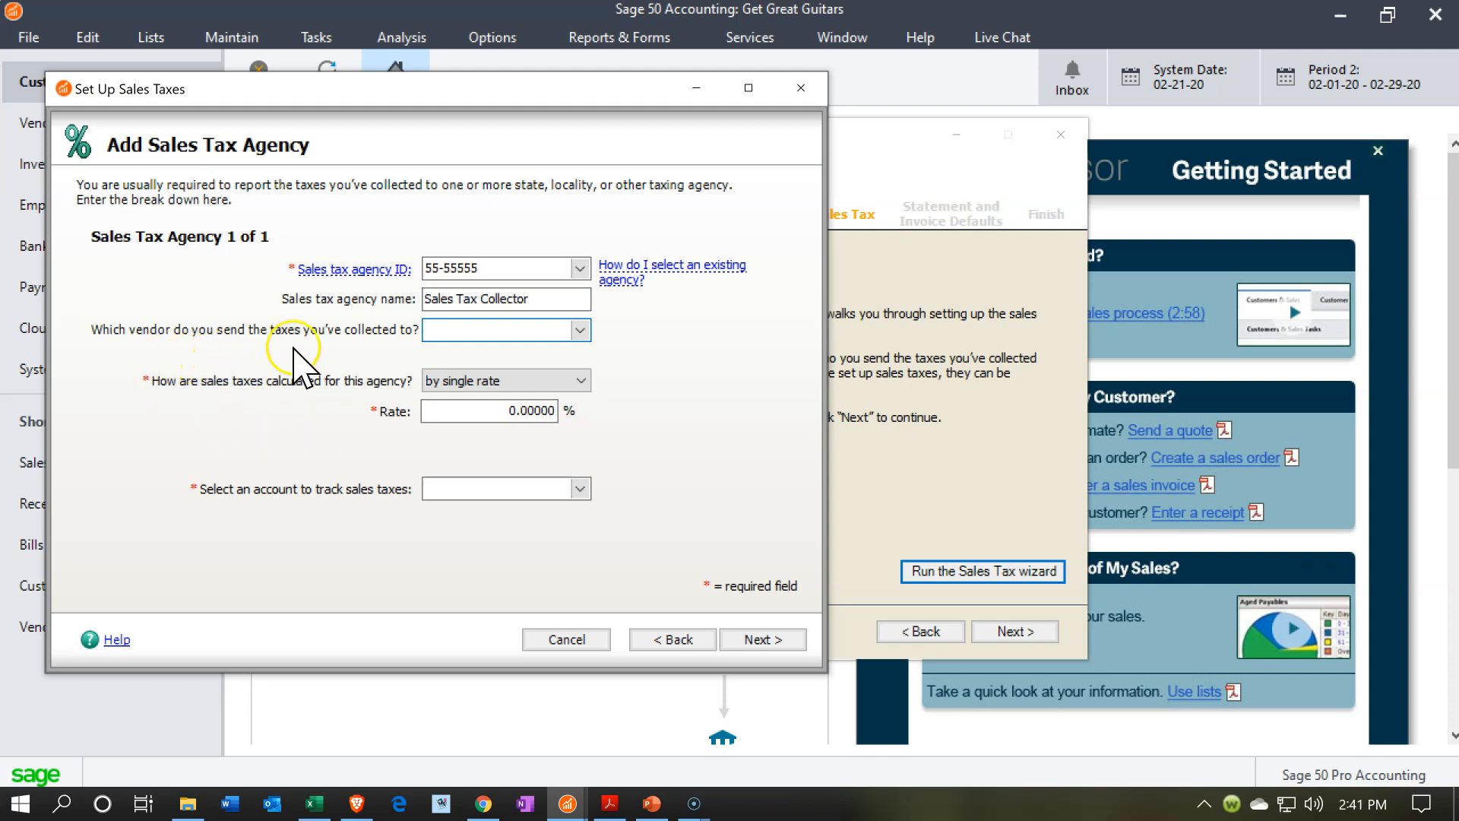
left_click(586, 321)
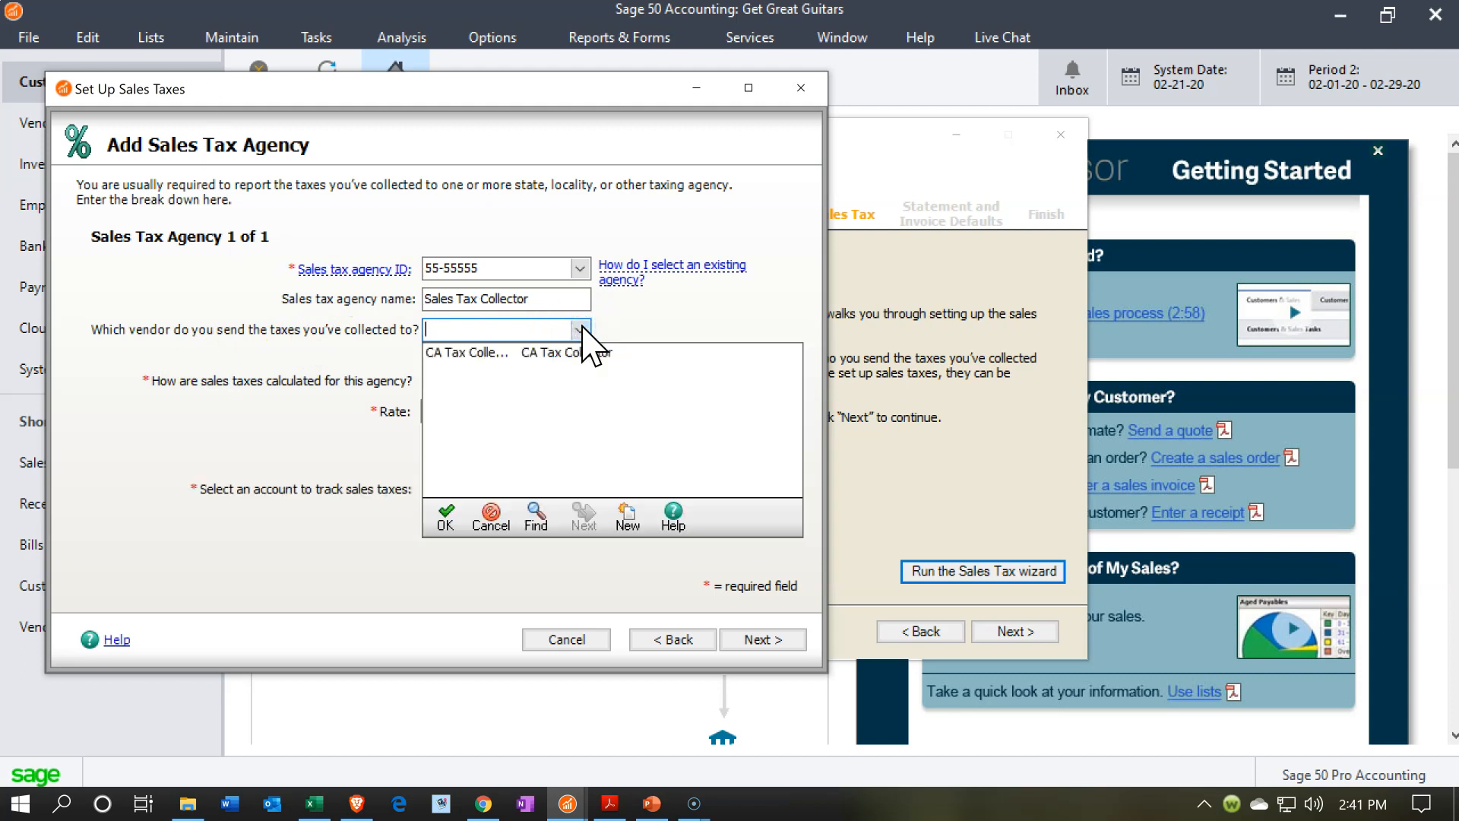
left_click(566, 352)
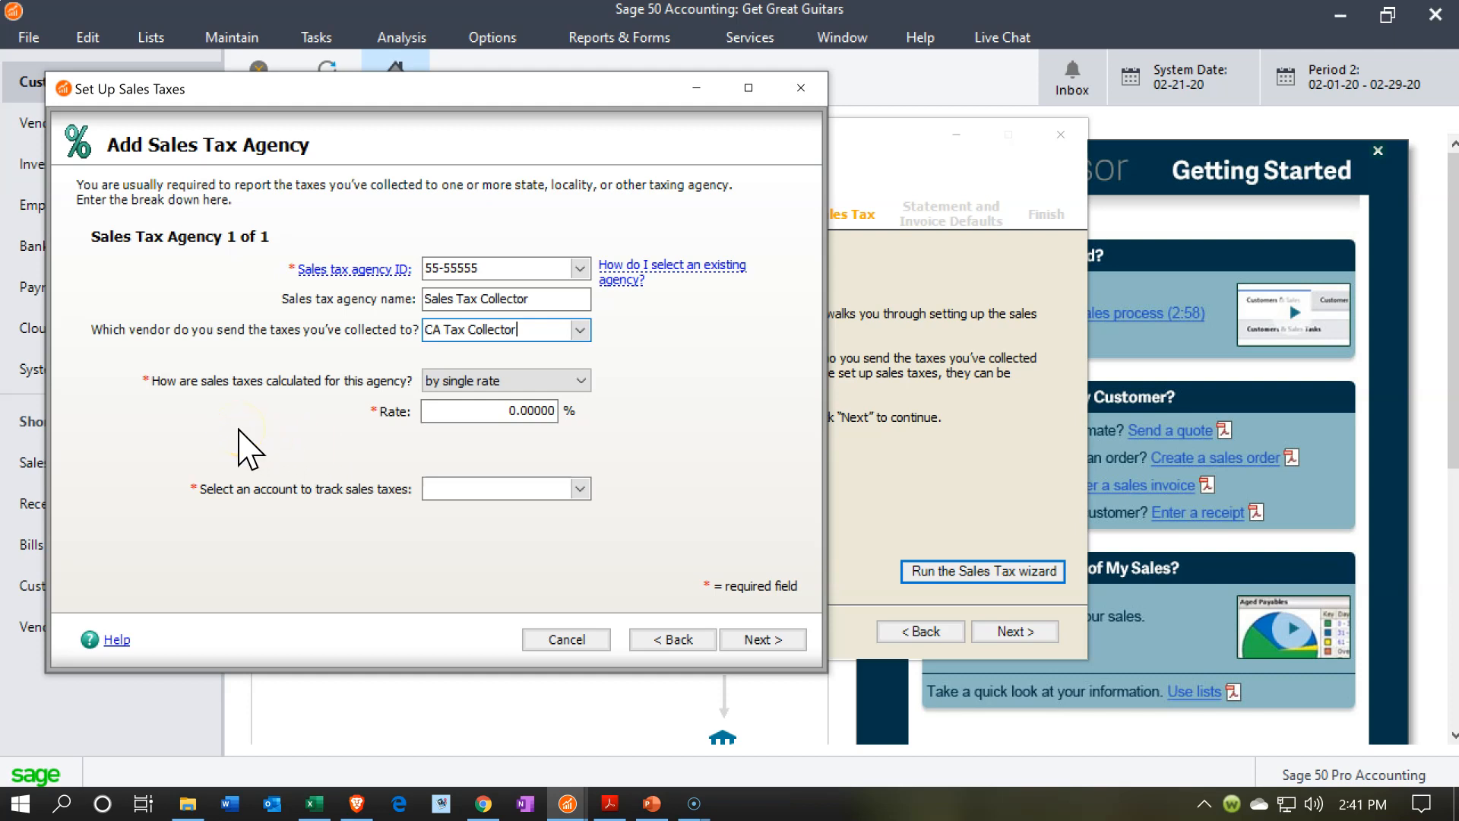
- Keep the agency's taxes calculated by single rate and set the rate to 9.5%
left_click(582, 381)
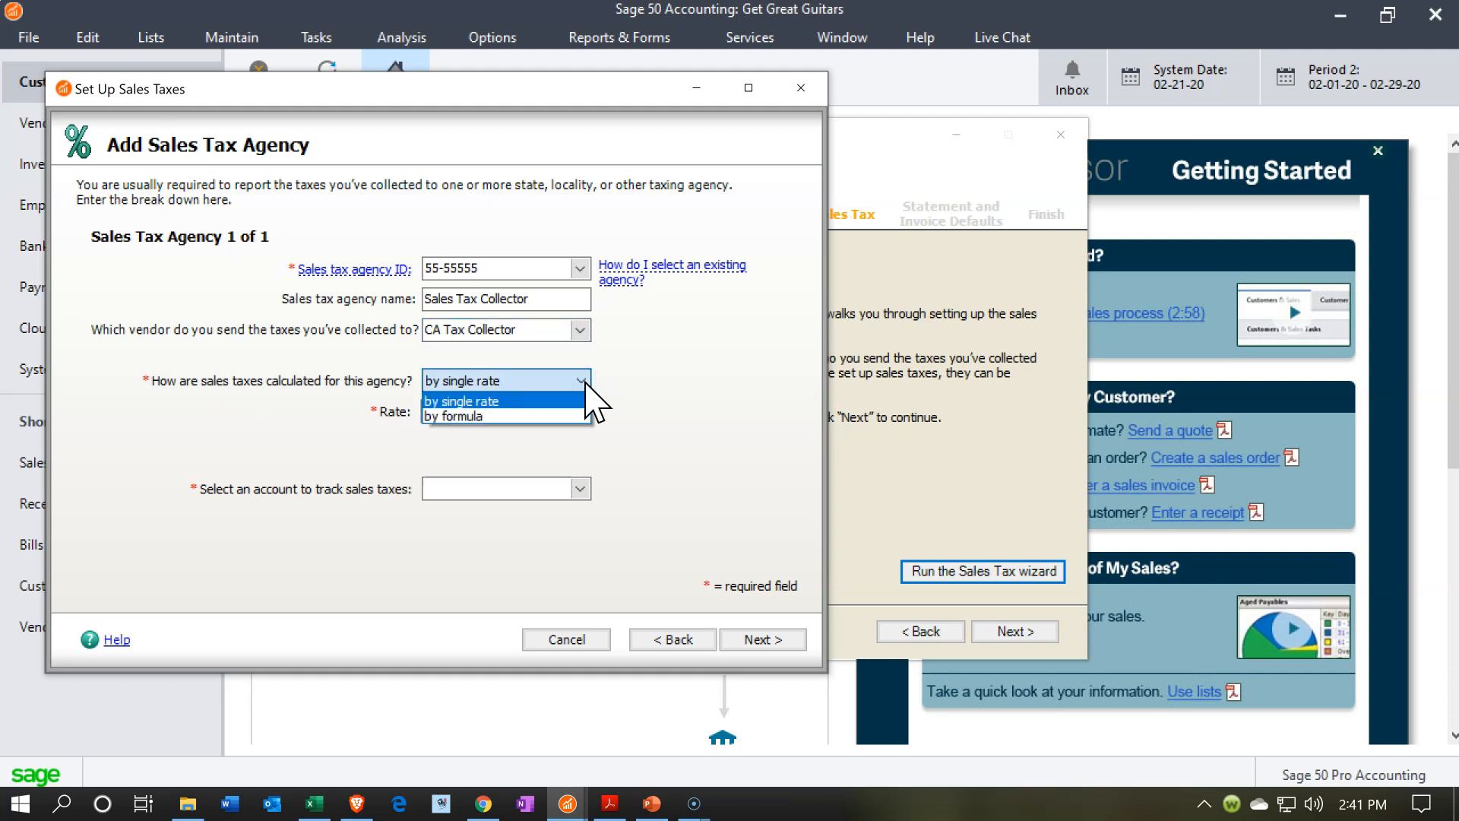
left_click(585, 382)
left_click(522, 413)
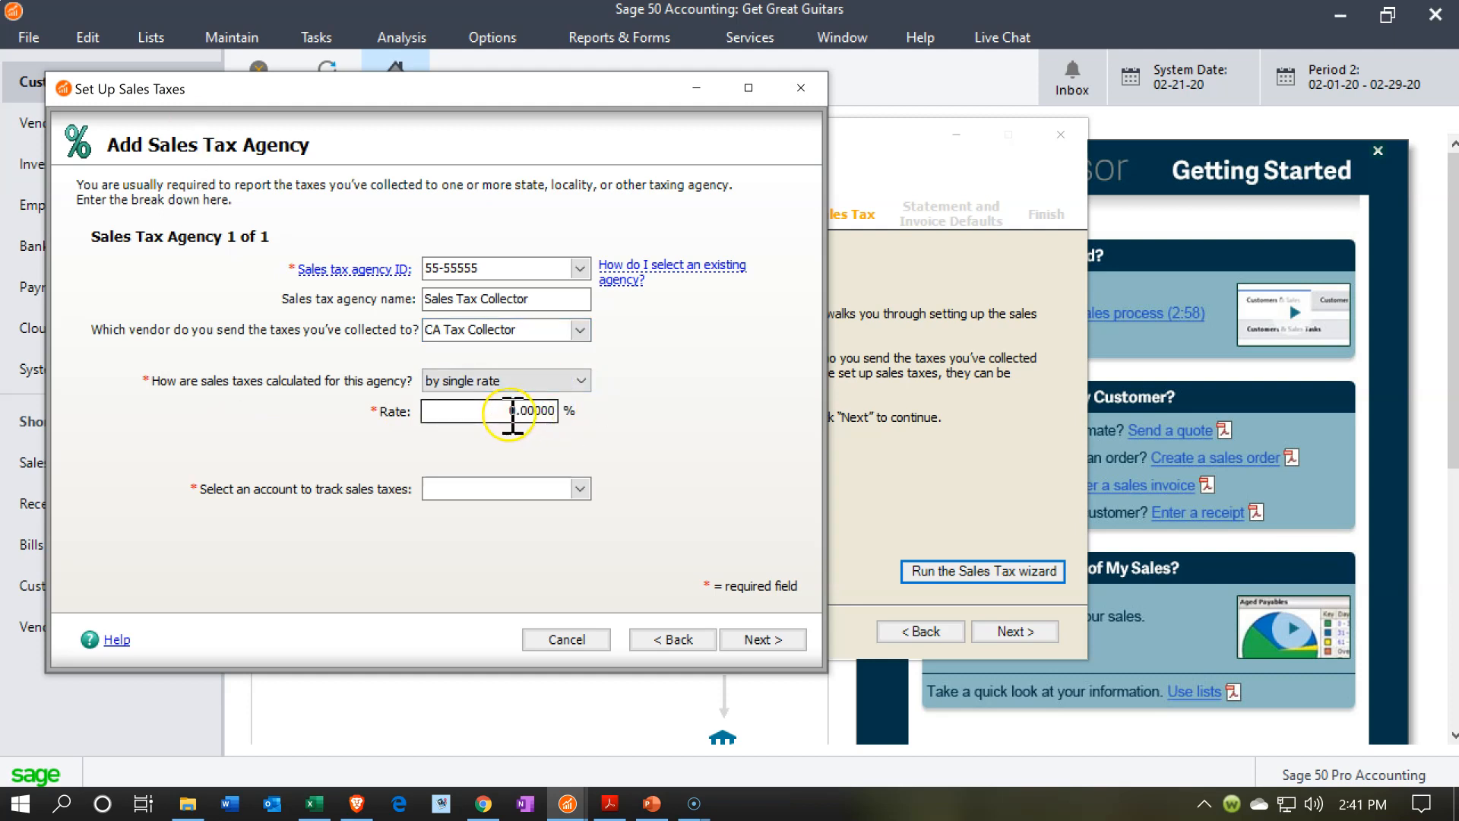
type("9.5")
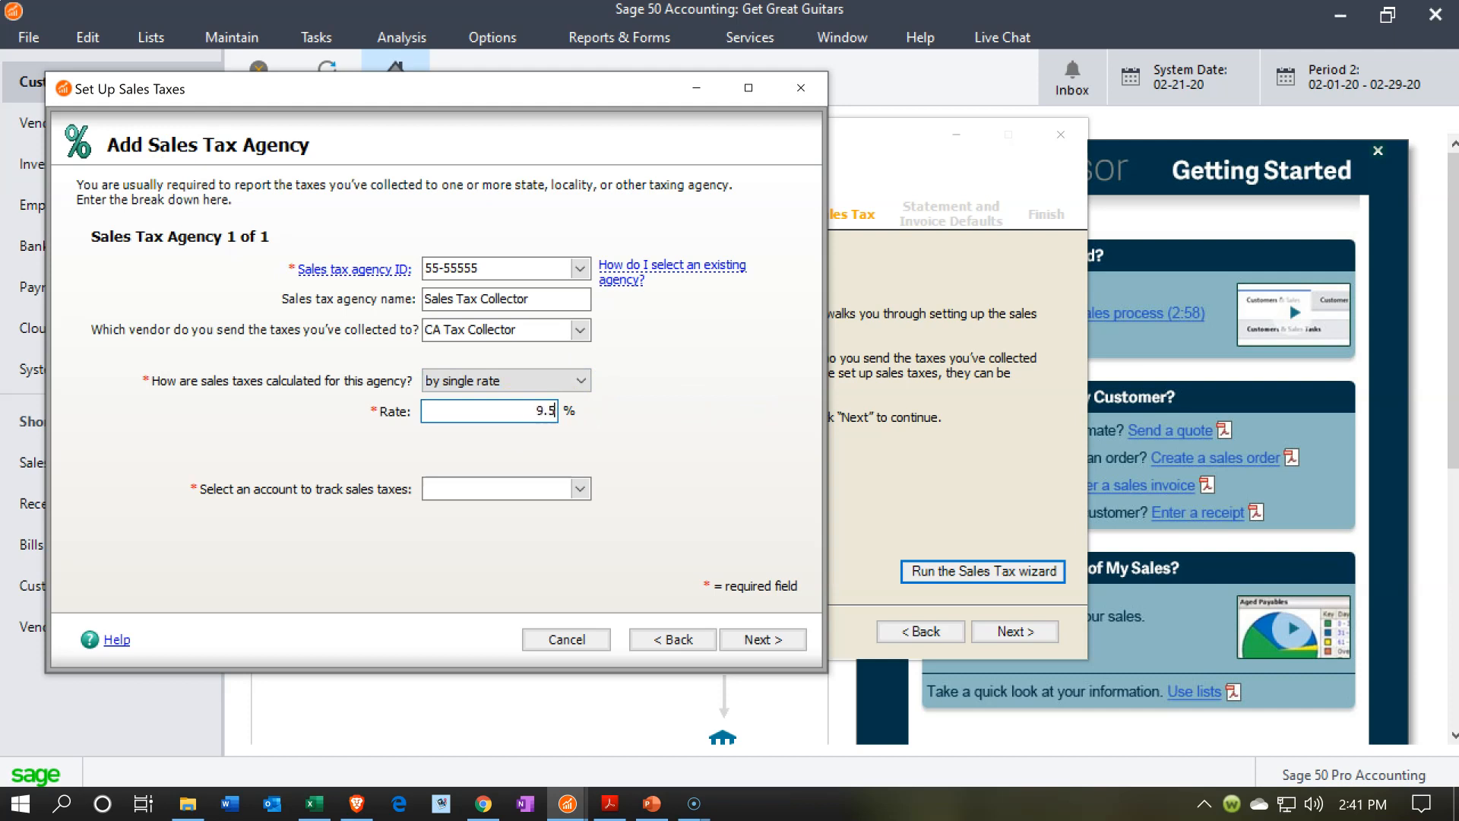
key("Tab")
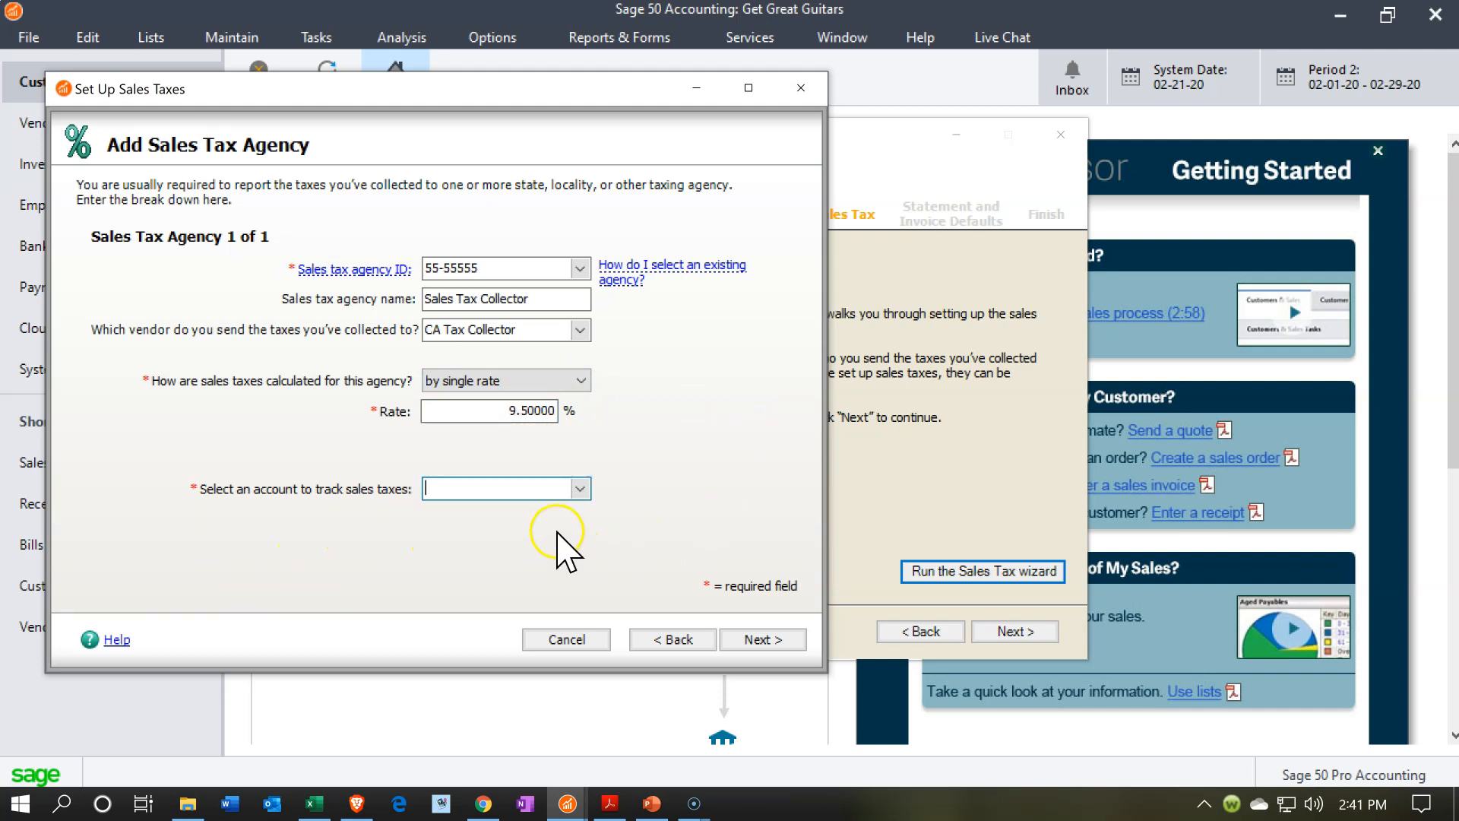
- Choose account 2310 Sales Tax Payable to track the agency's sales taxes and continue to the Sales Tax Entered page
left_click(572, 487)
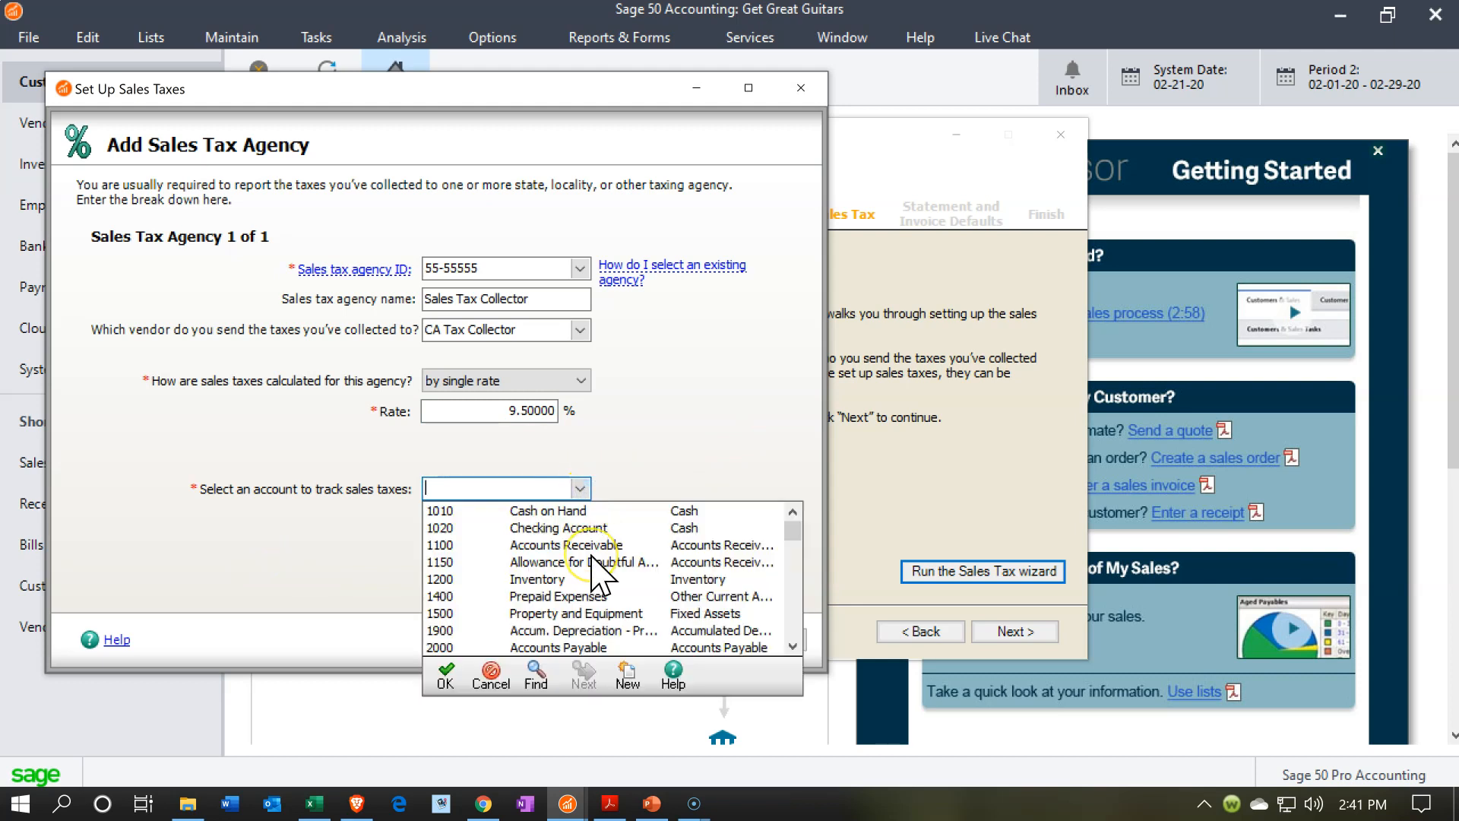
scroll(592, 564, "down", 1)
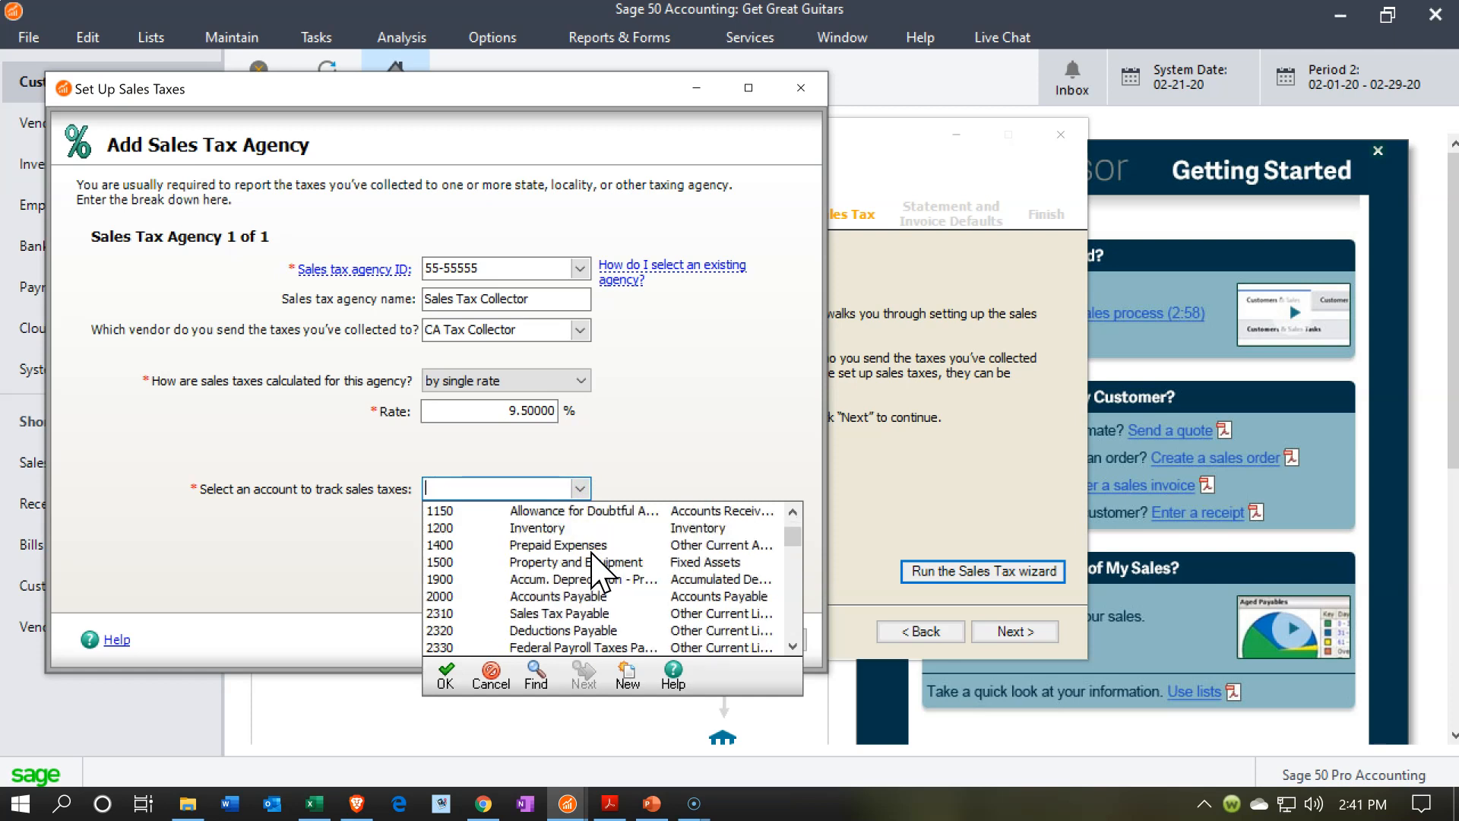
double_click(597, 613)
left_click(599, 517)
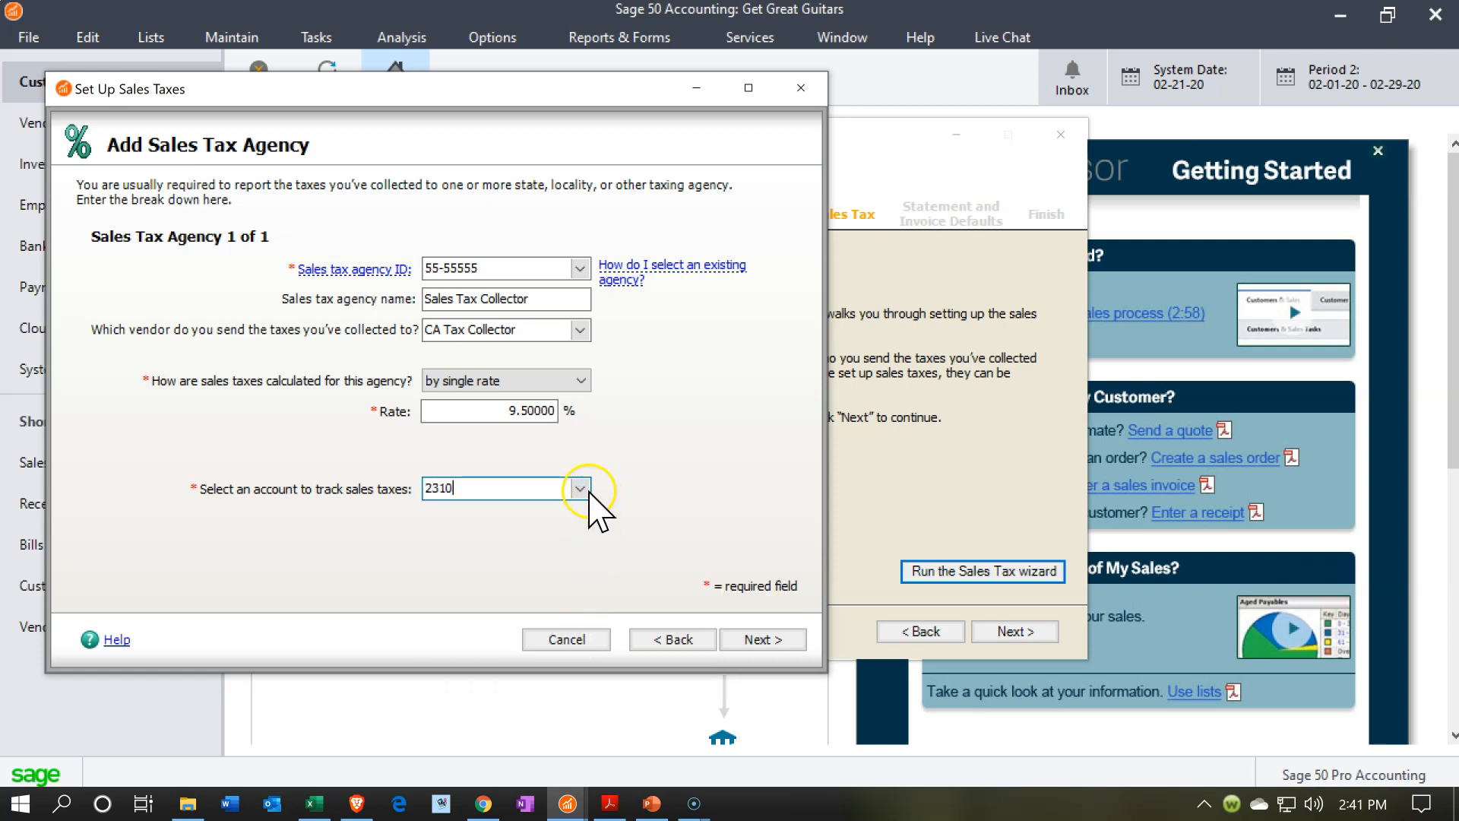
left_click(580, 488)
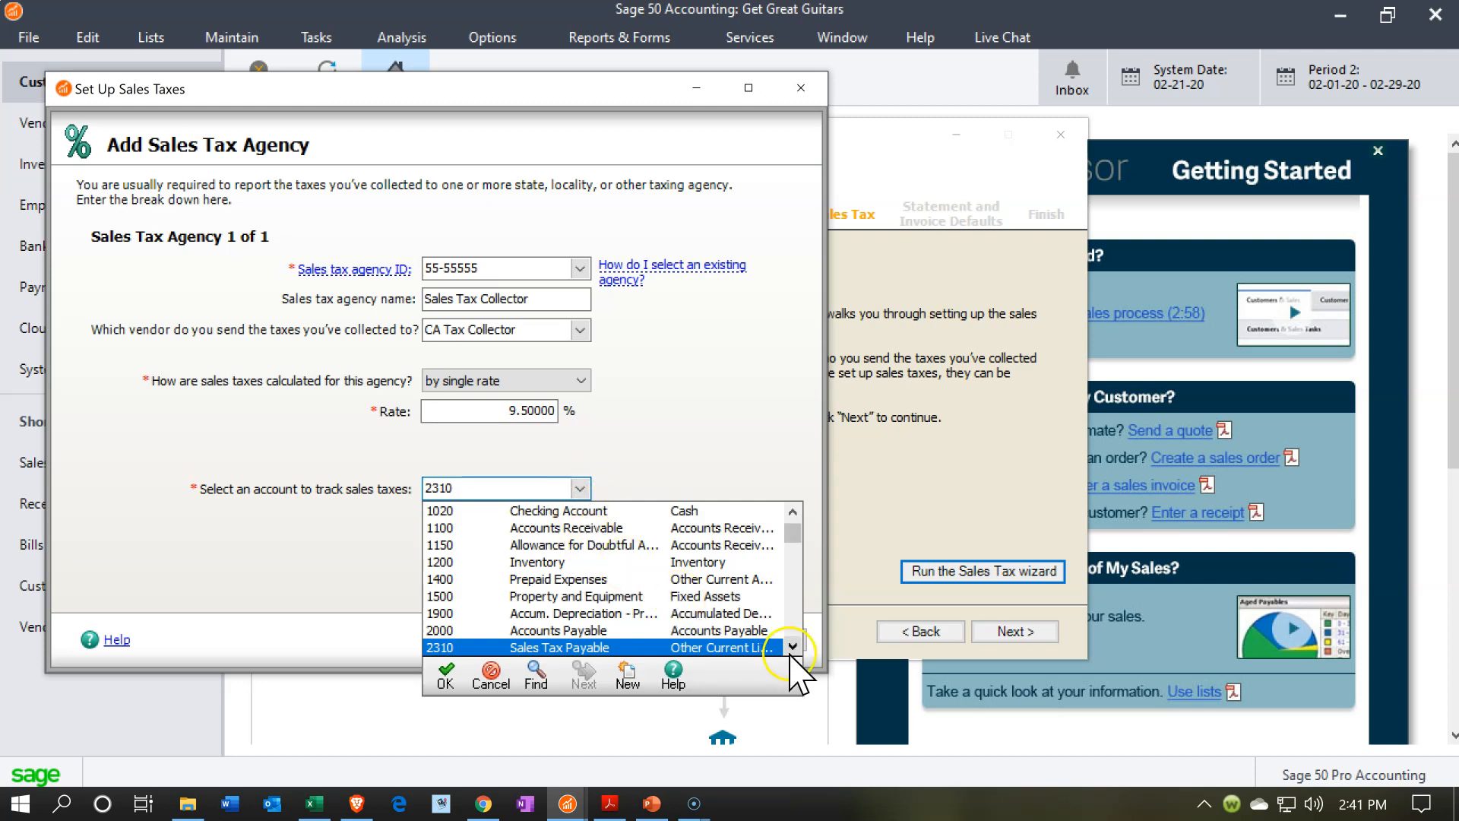
left_click(792, 647)
left_click(791, 647)
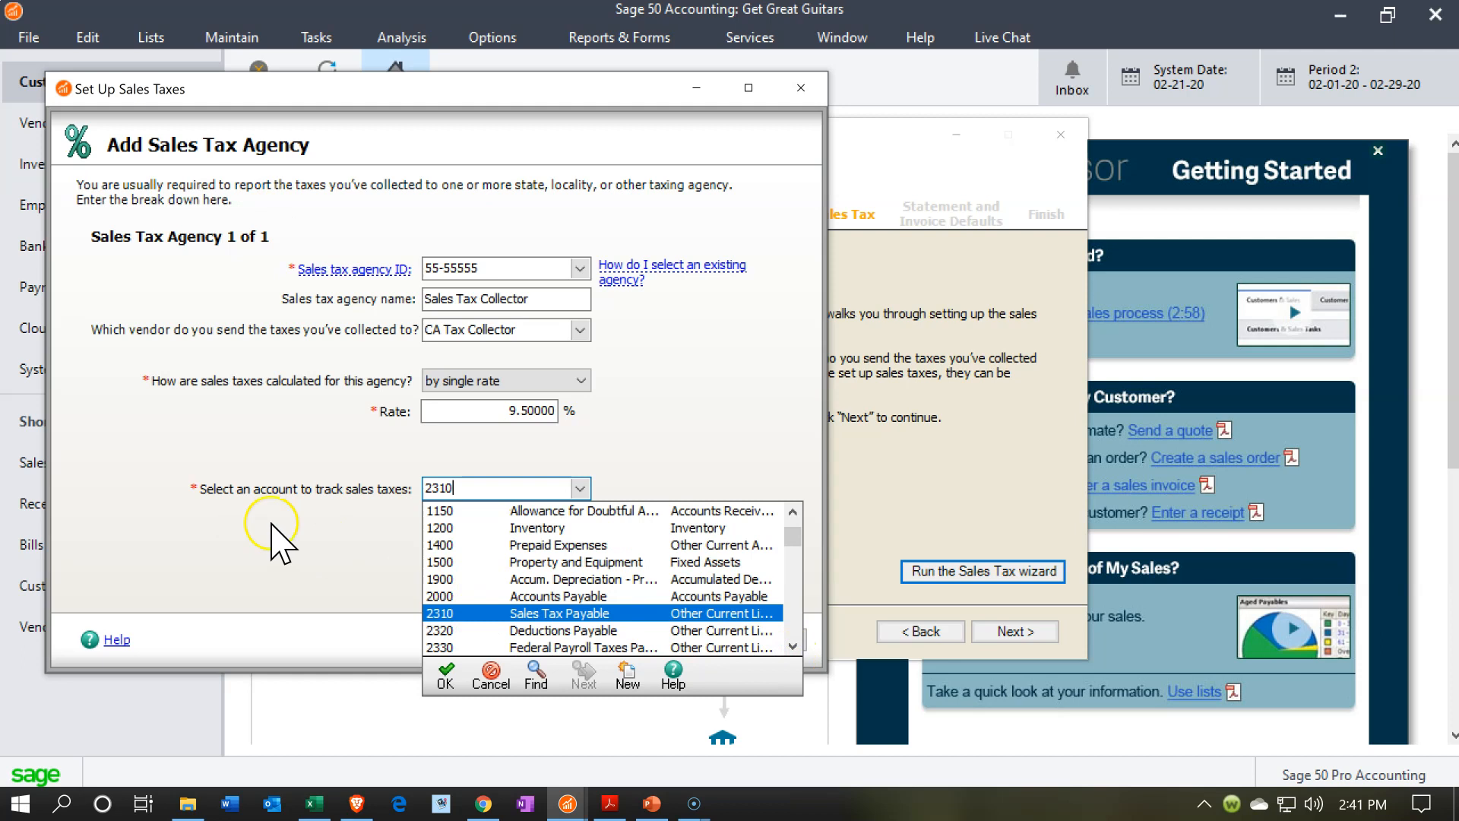
left_click(465, 626)
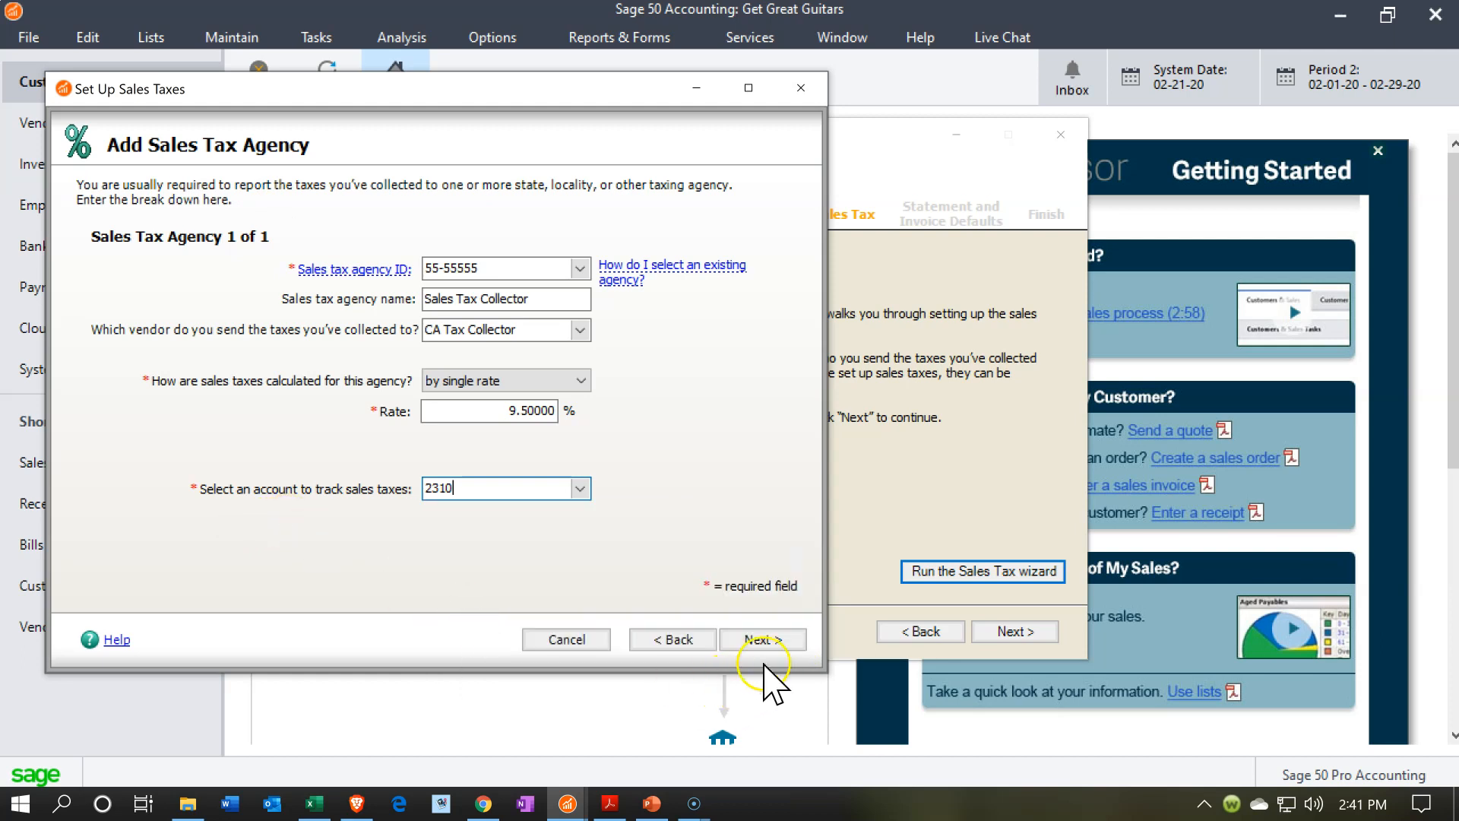
left_click(760, 640)
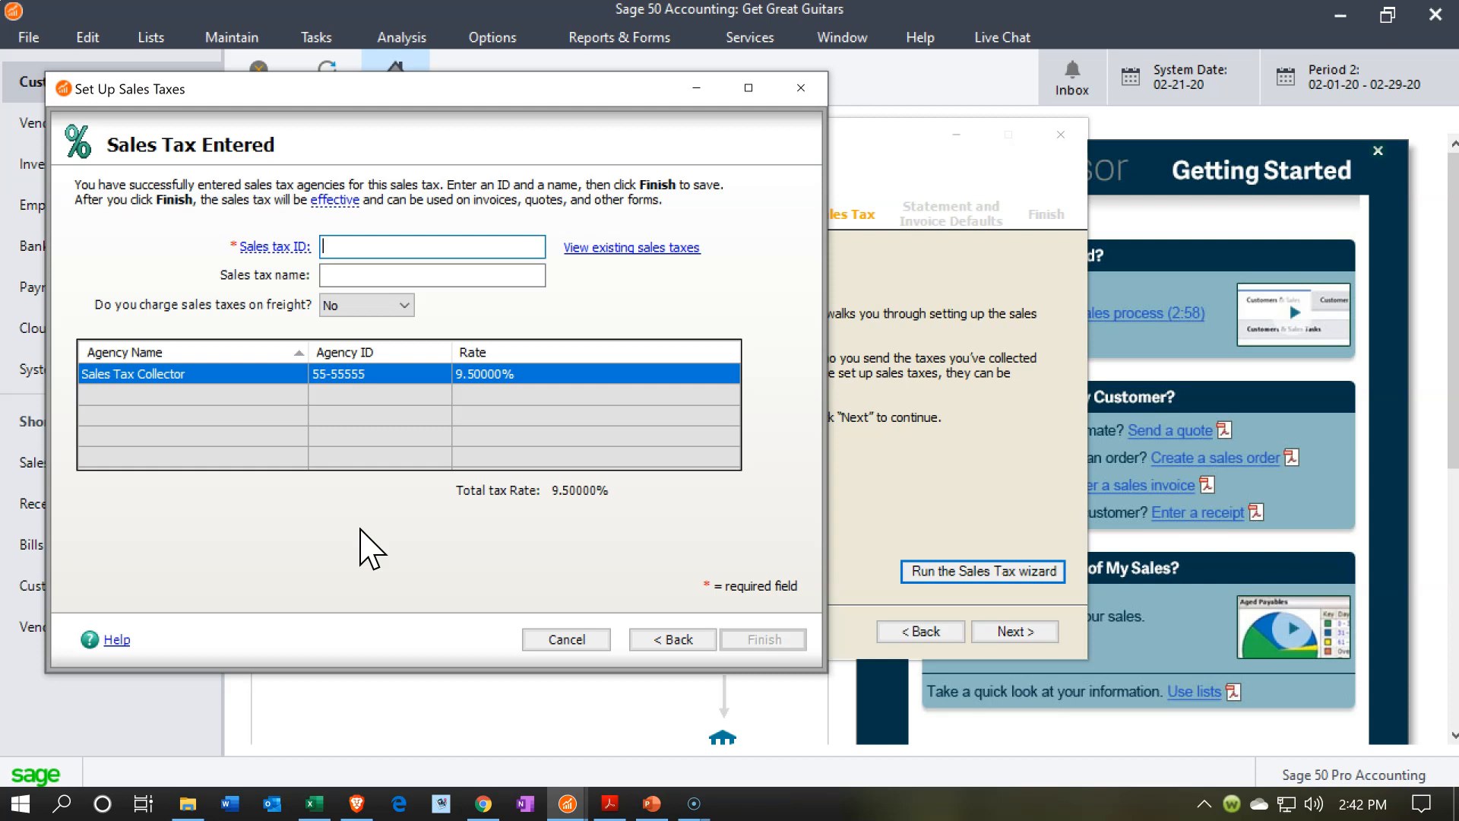
- Enter CA Tax as both the sales tax ID and the sales tax name, keep freight untaxed and save the sales tax
type("CA ")
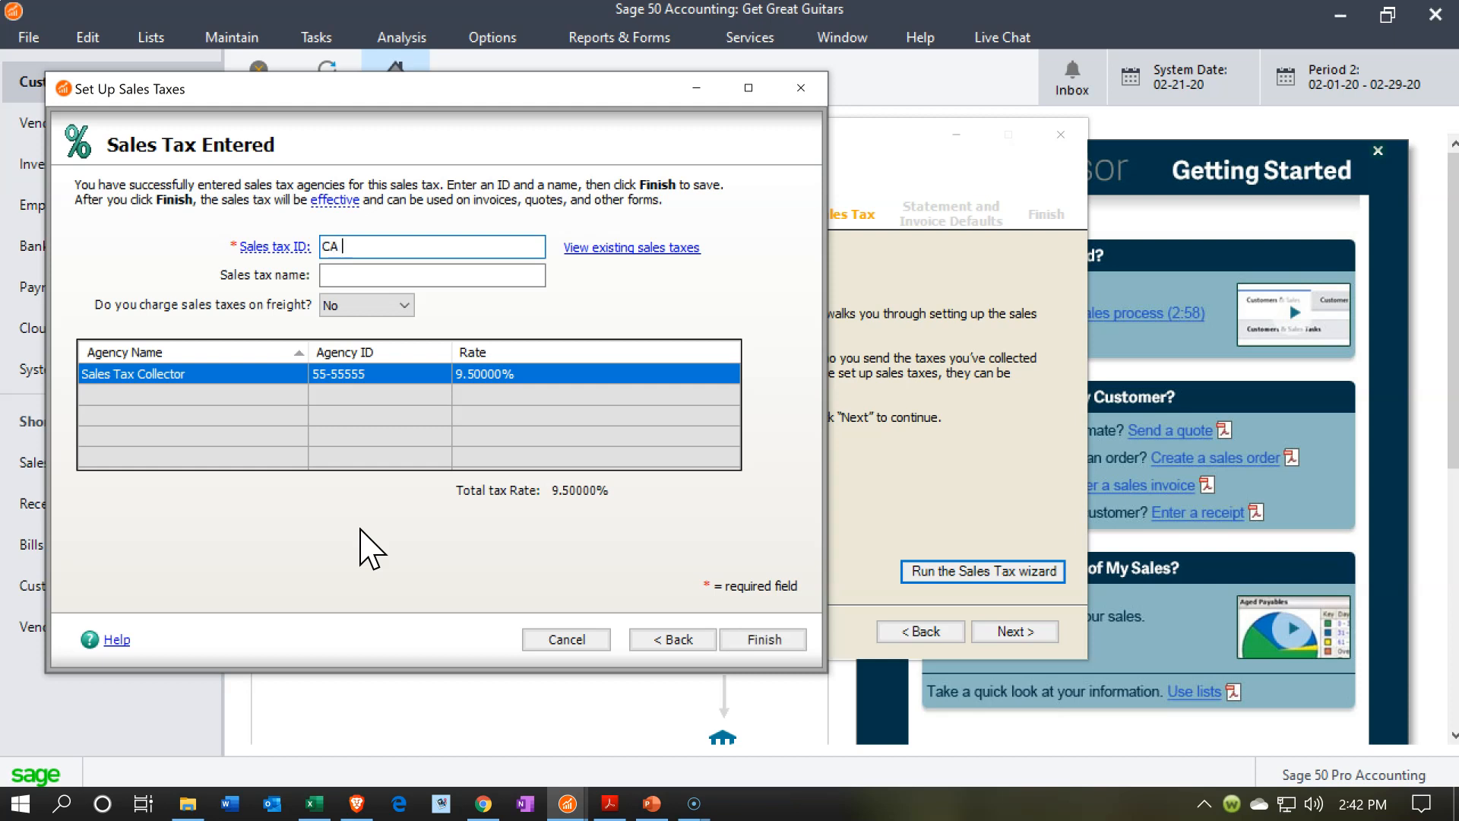
type("Tax")
key("Tab")
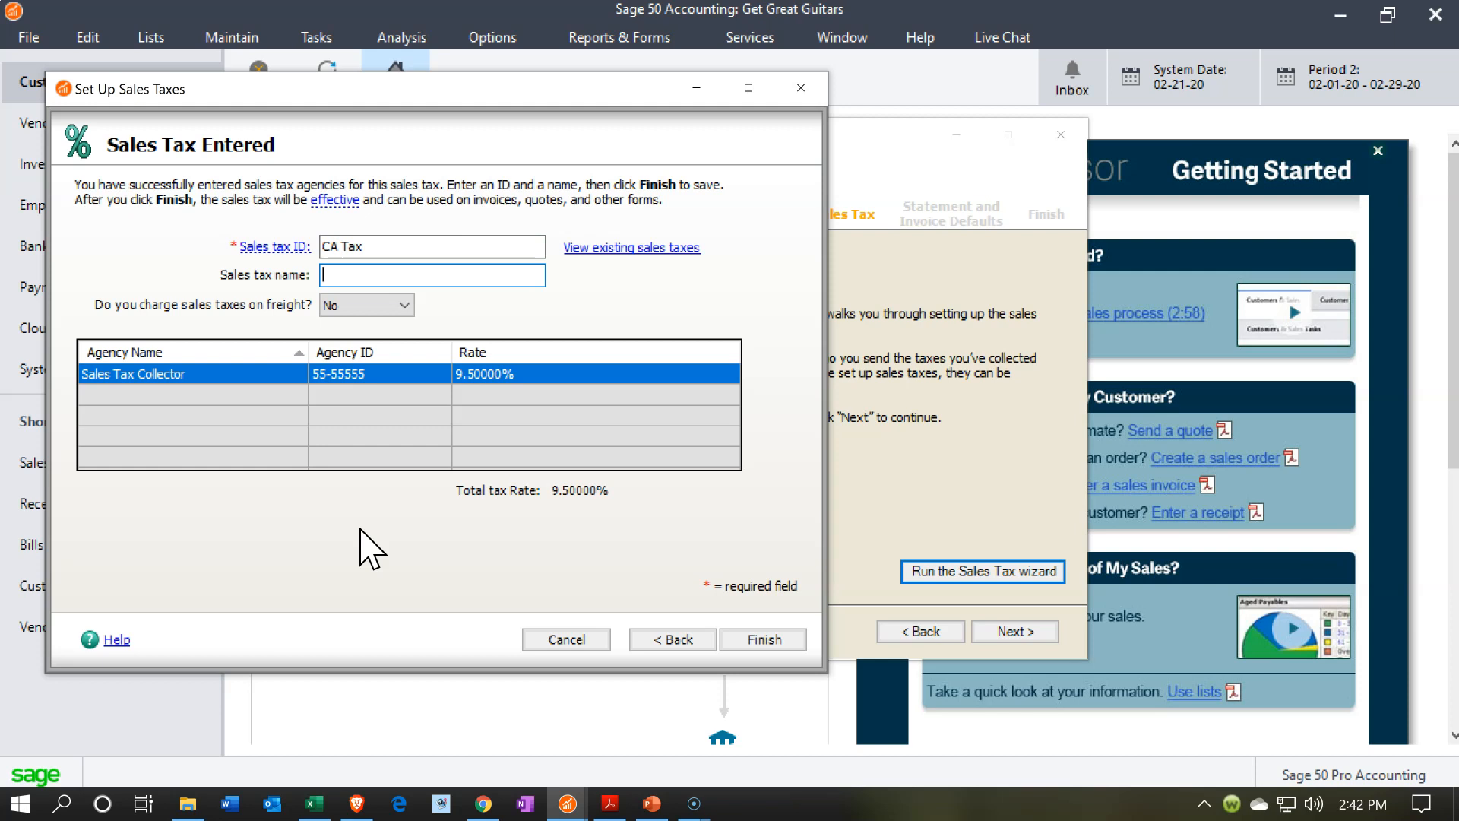
type("CAQ")
key("BackSpace")
type("Tax")
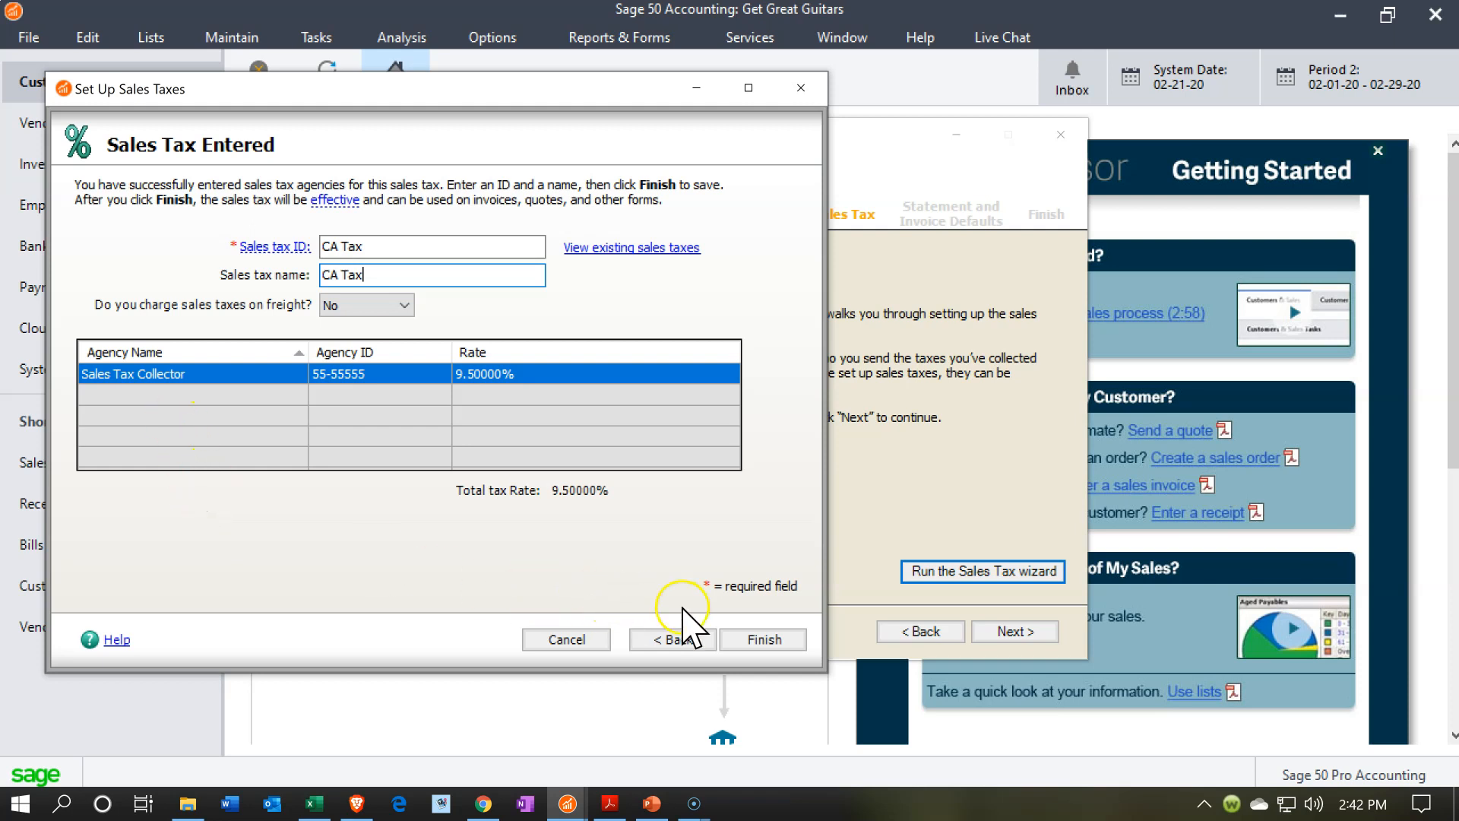
left_click(751, 635)
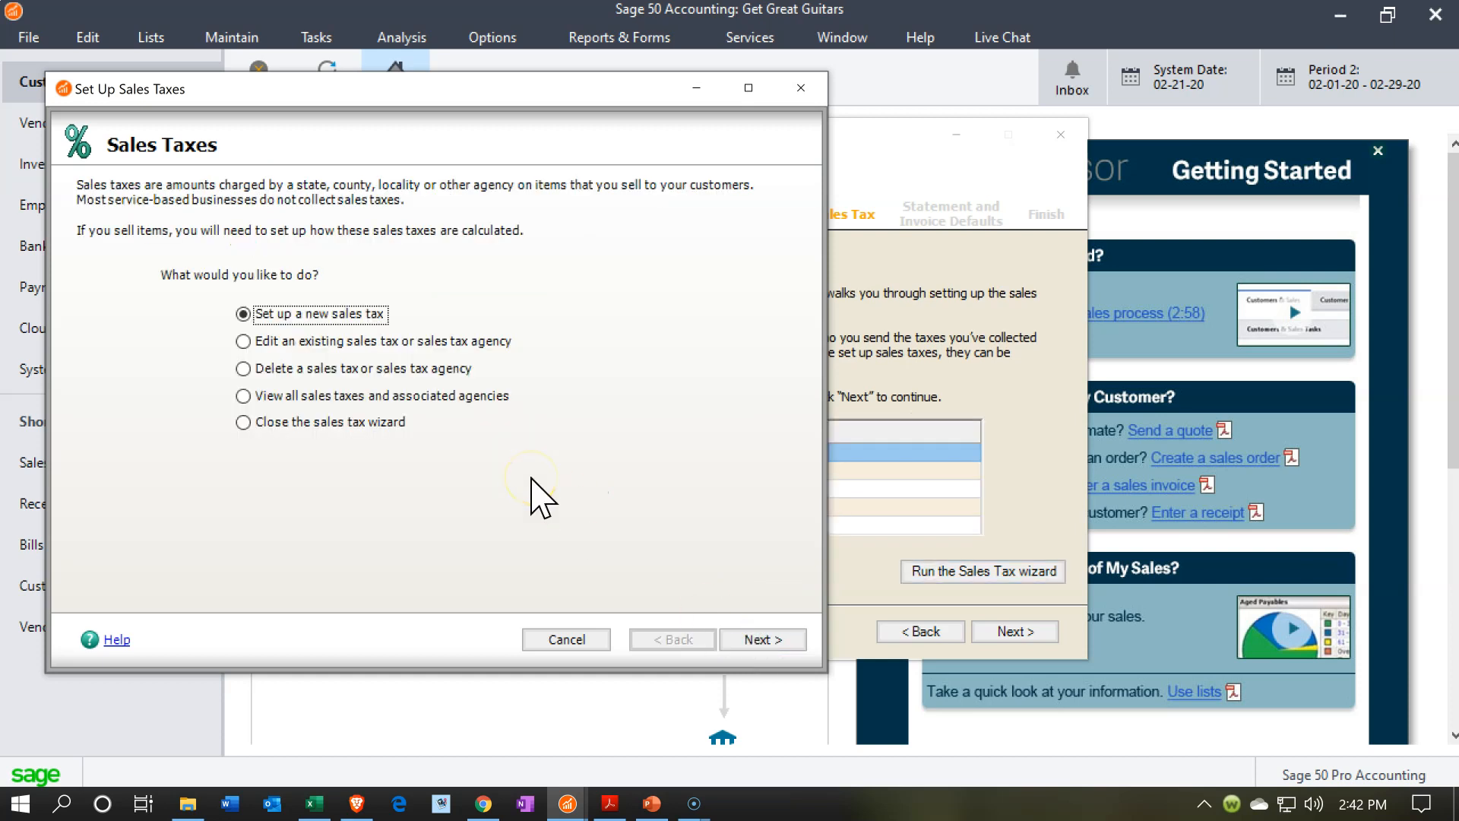
- Exit the Sales Tax wizard without adding another sales tax and return to the Set Up Sales Taxes step
left_click(766, 645)
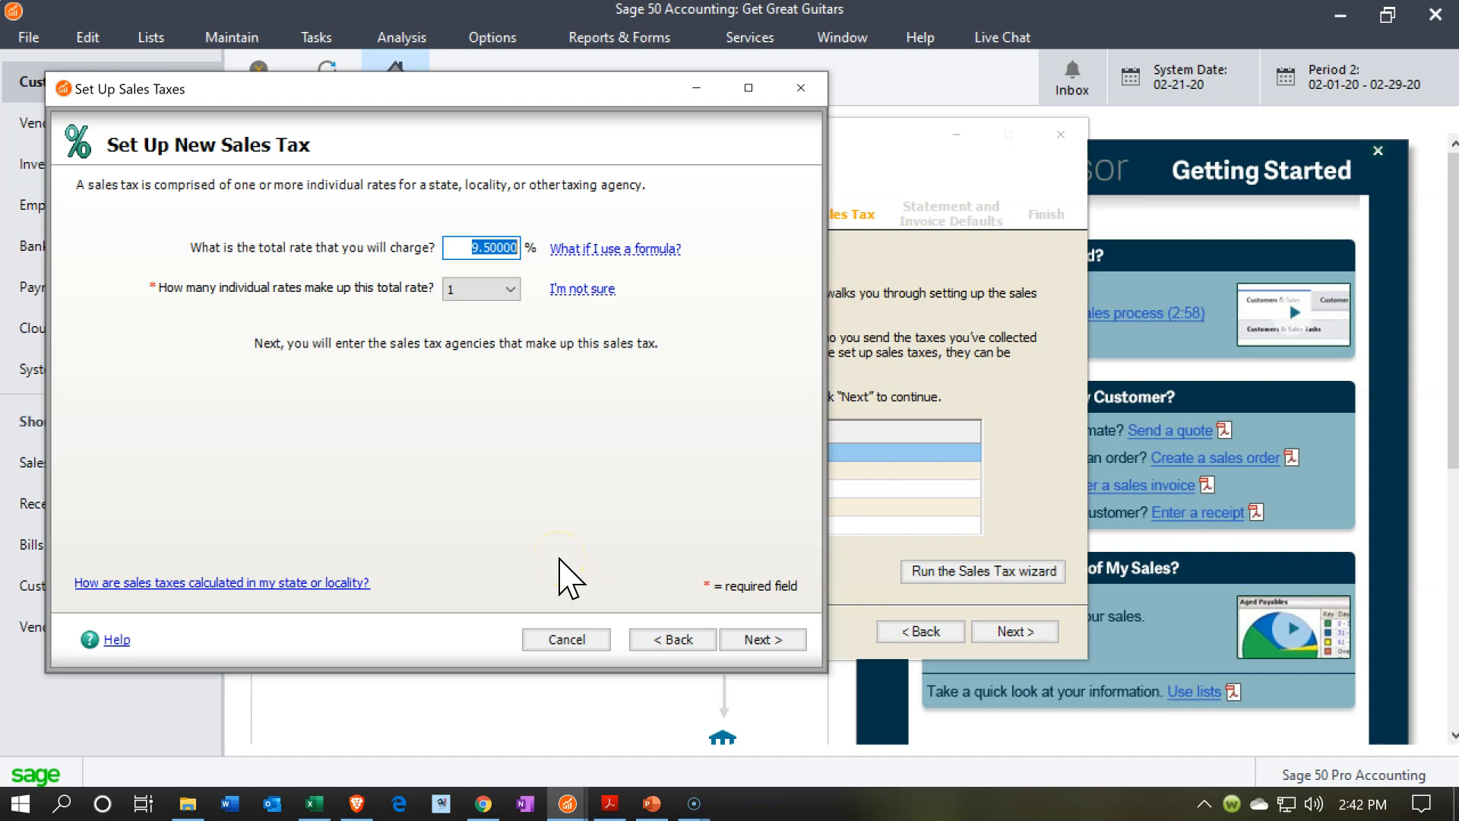
left_click(788, 648)
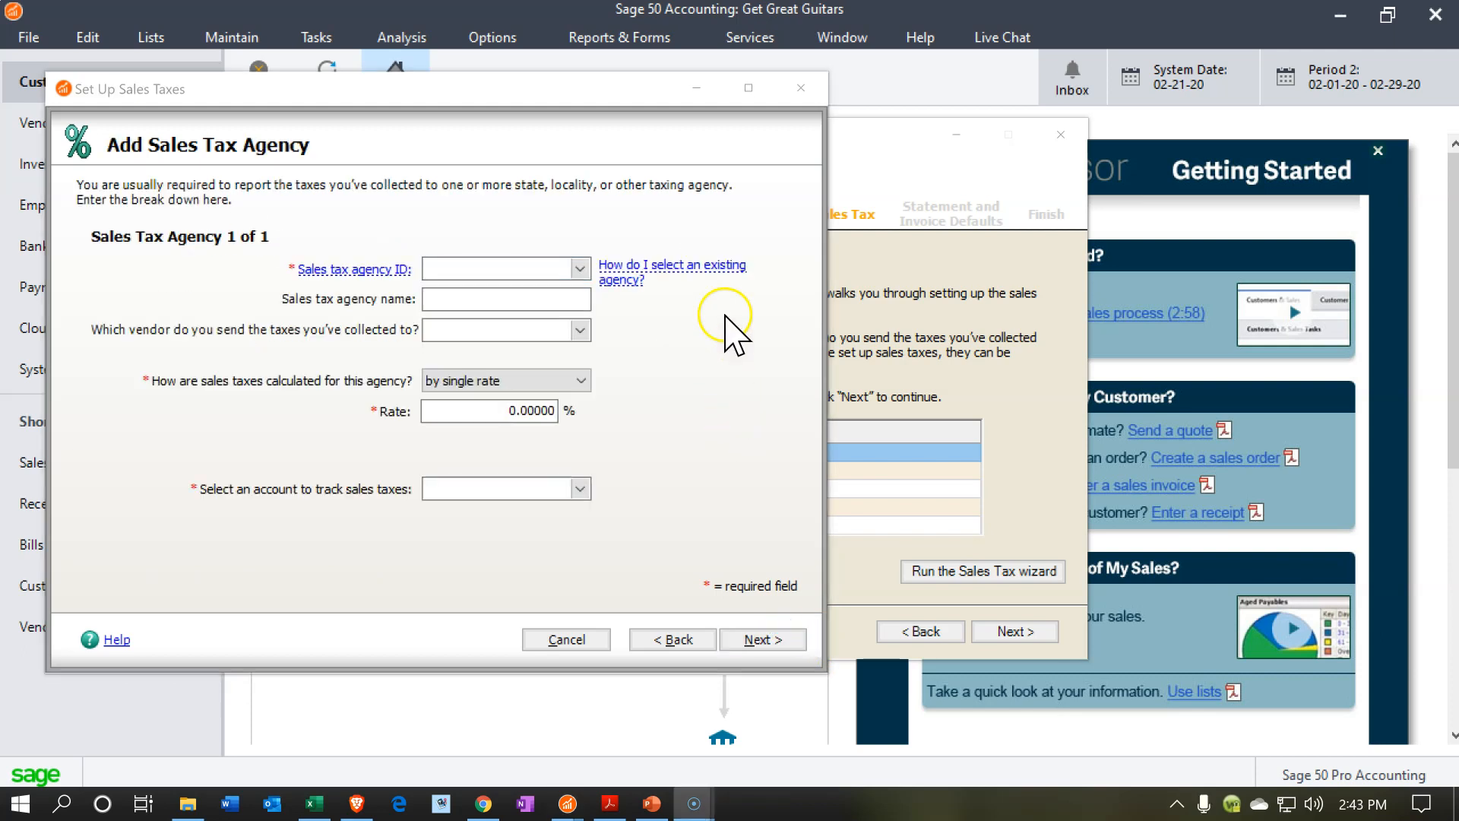
left_click(801, 87)
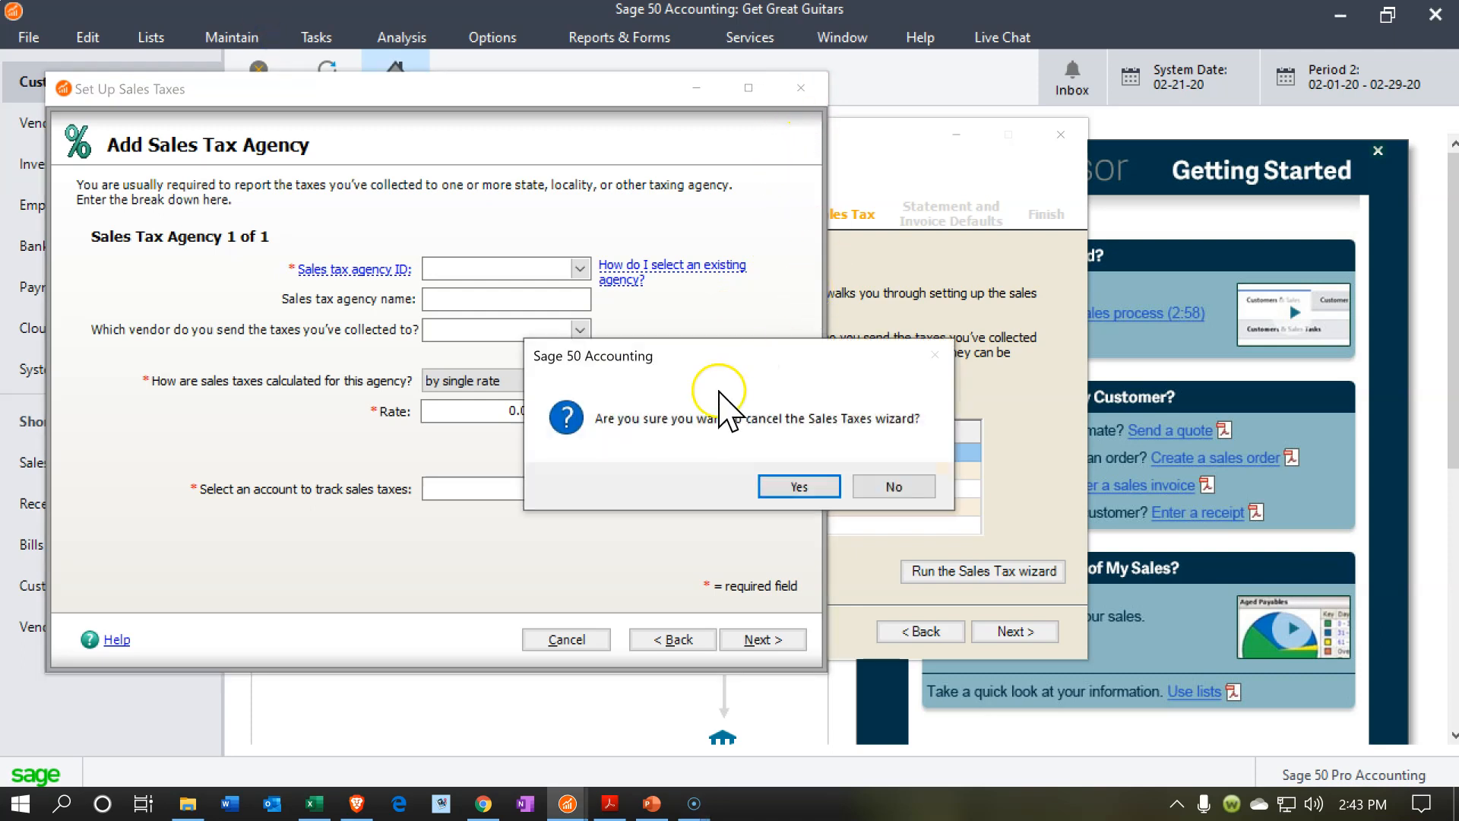
left_click(795, 486)
left_click(514, 472)
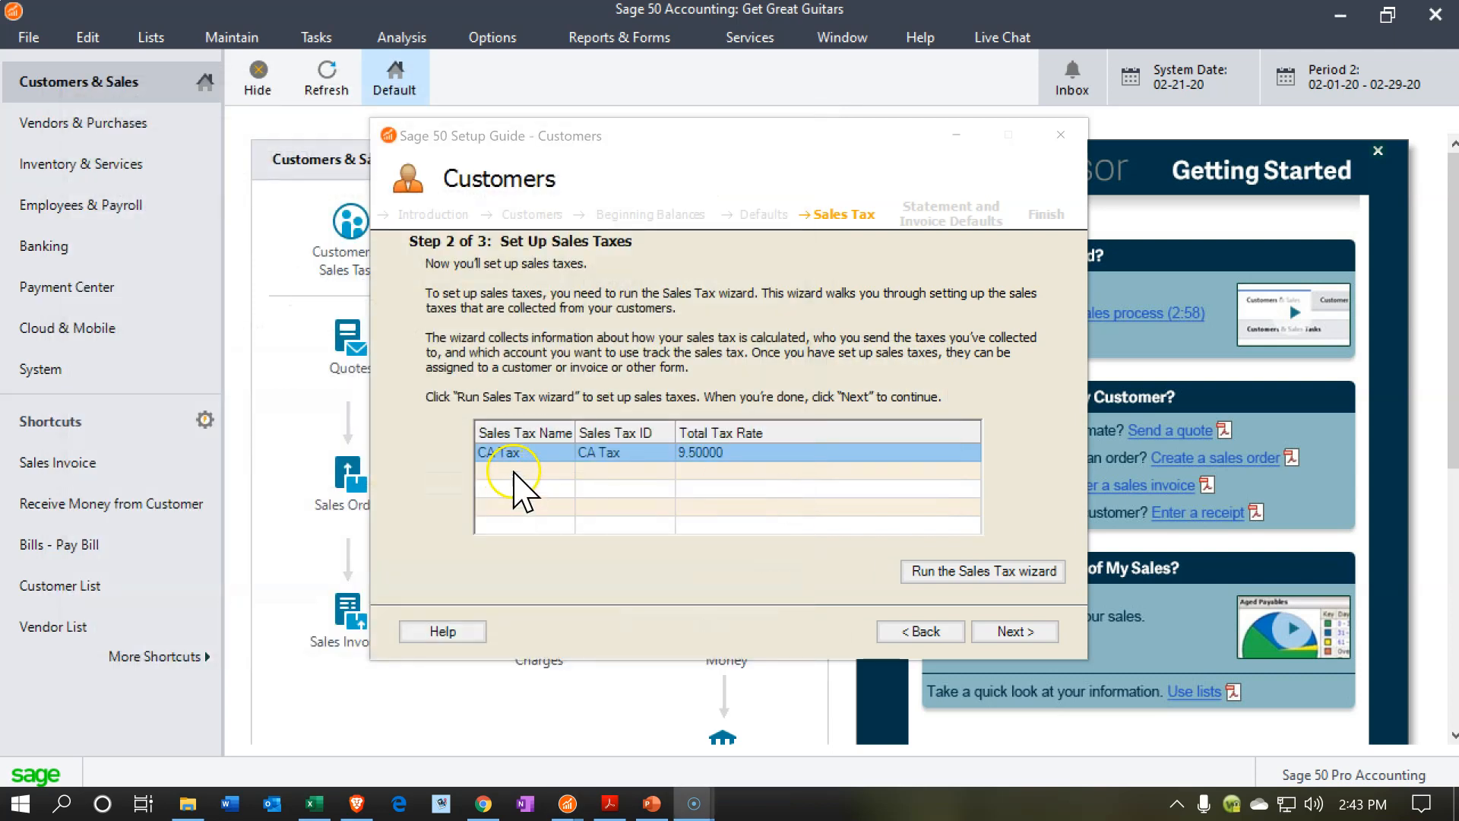
left_click(653, 464)
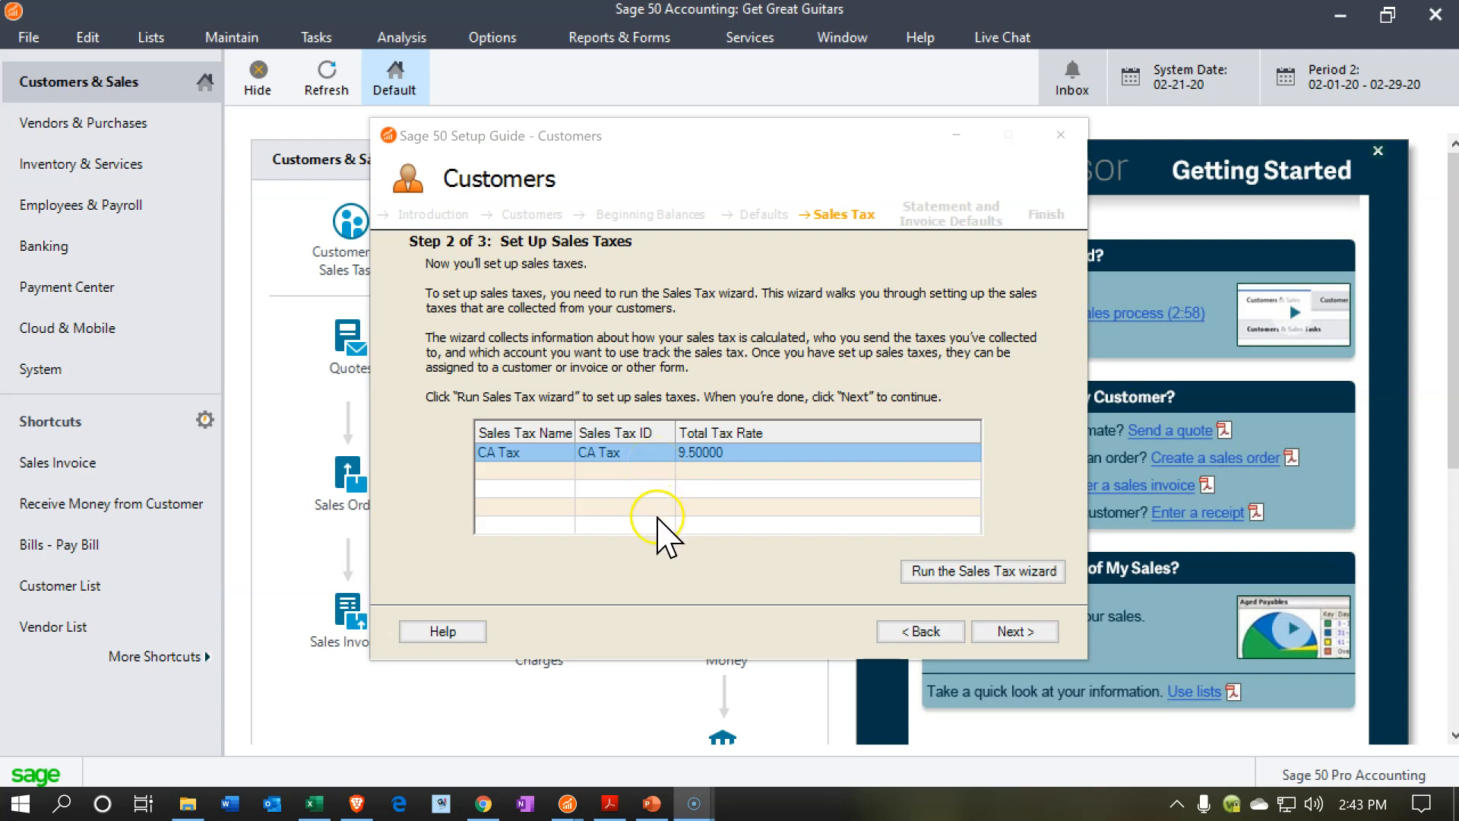
left_click(653, 592)
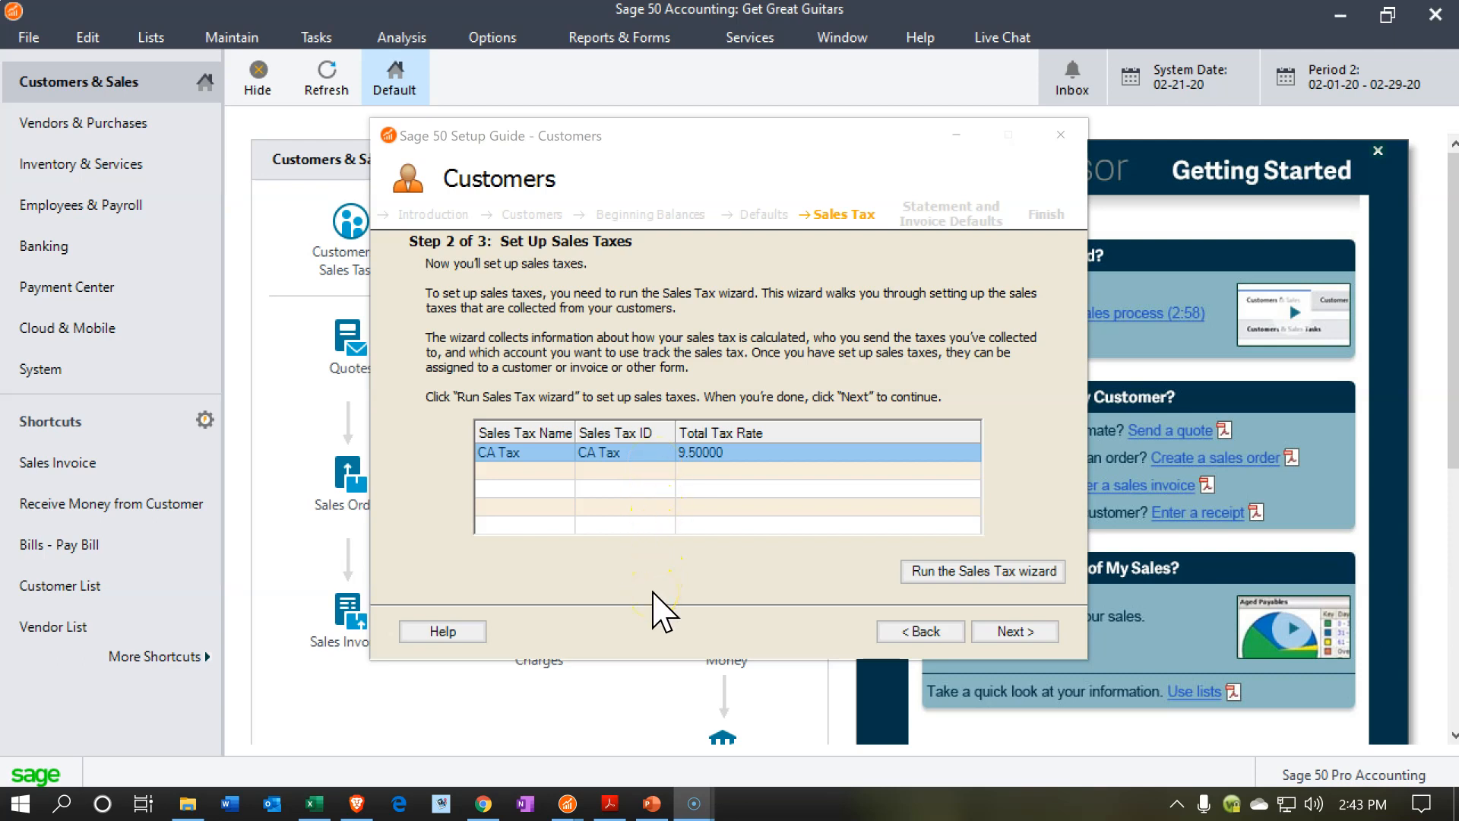
- Proceed past Assign Sales Taxes and keep the statement and invoice defaults to reach the Customers setup's Finish page
left_click(987, 632)
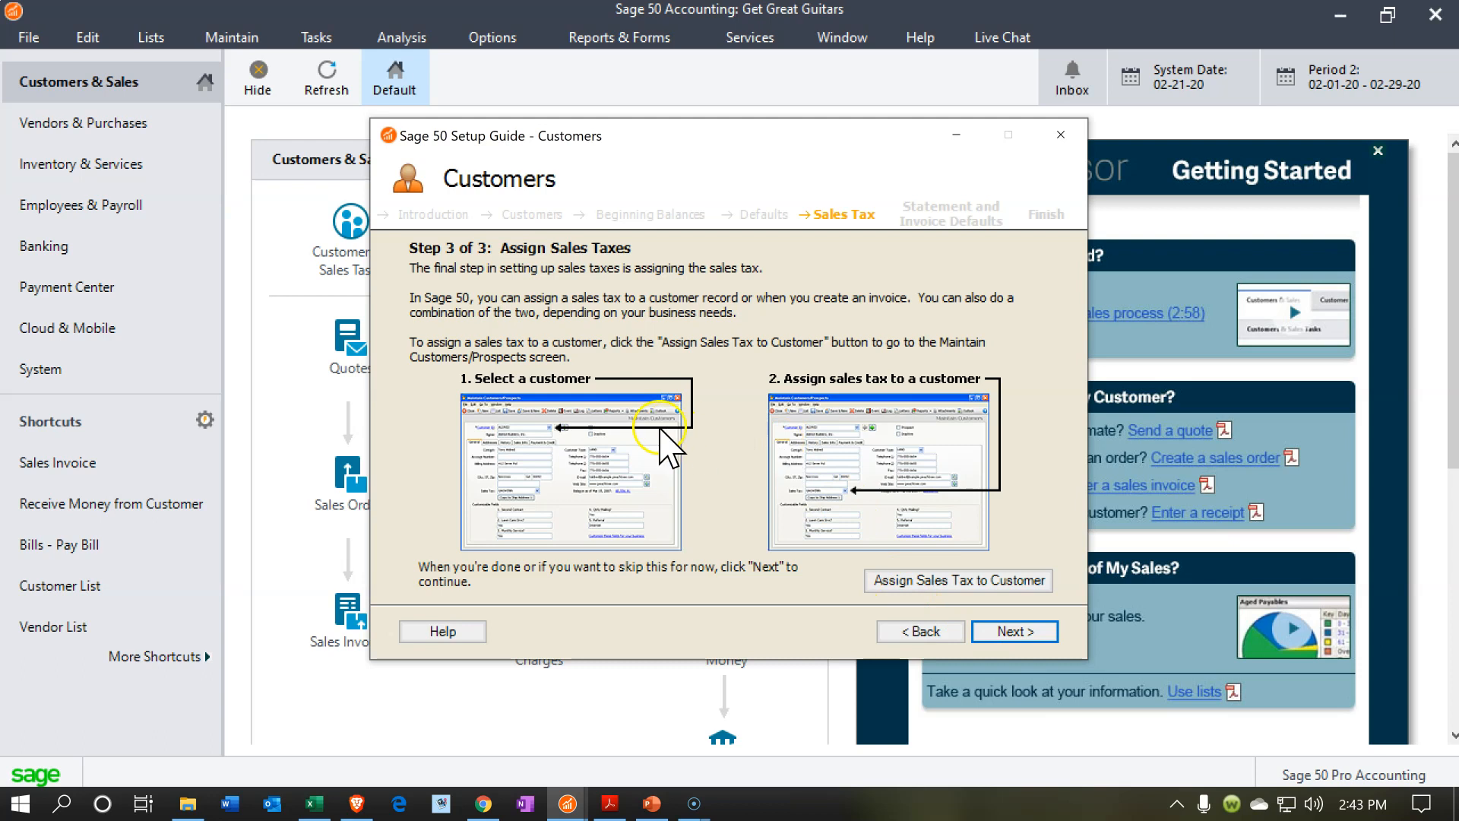
left_click(921, 572)
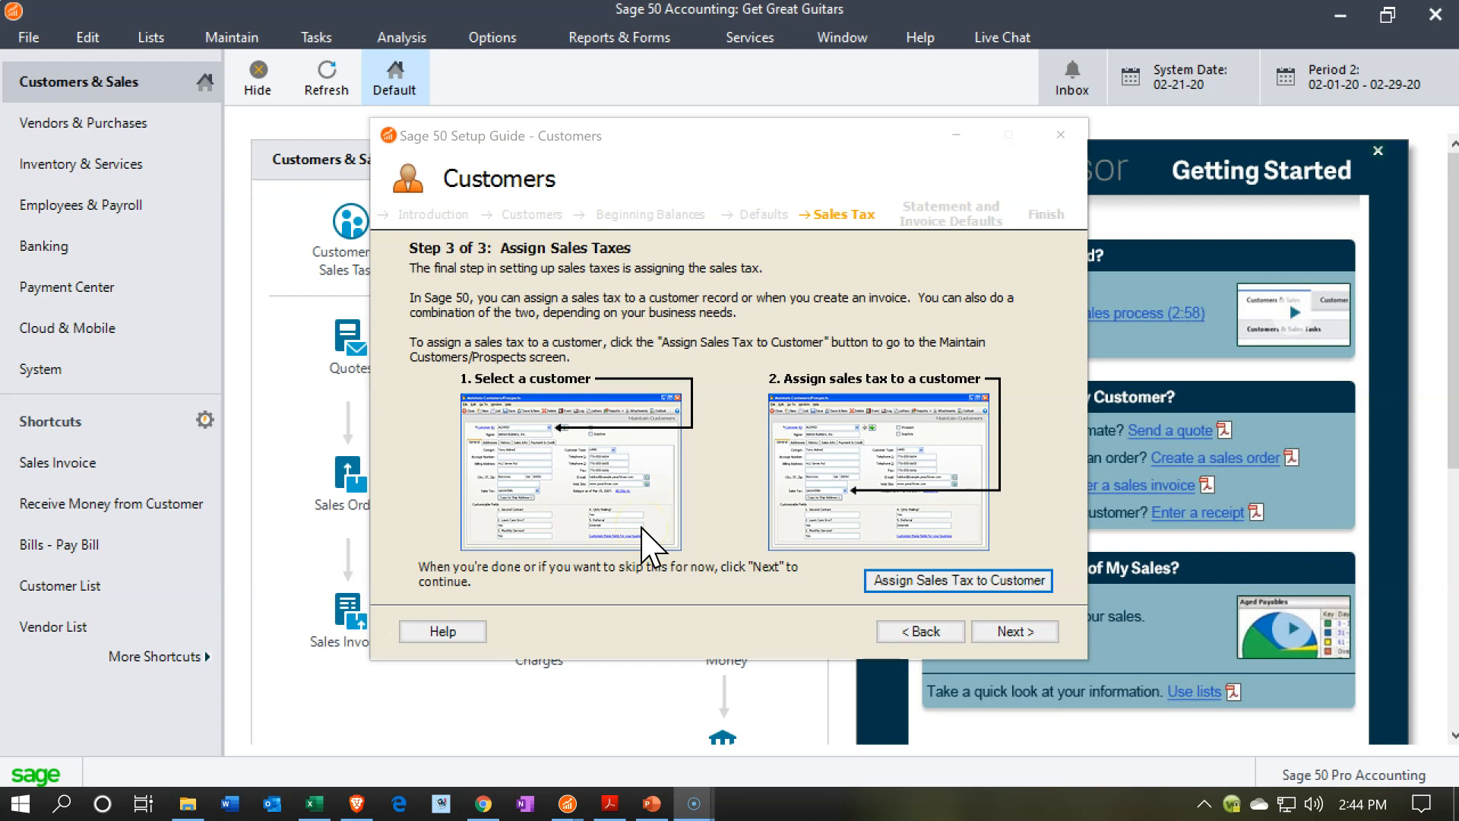
left_click(998, 635)
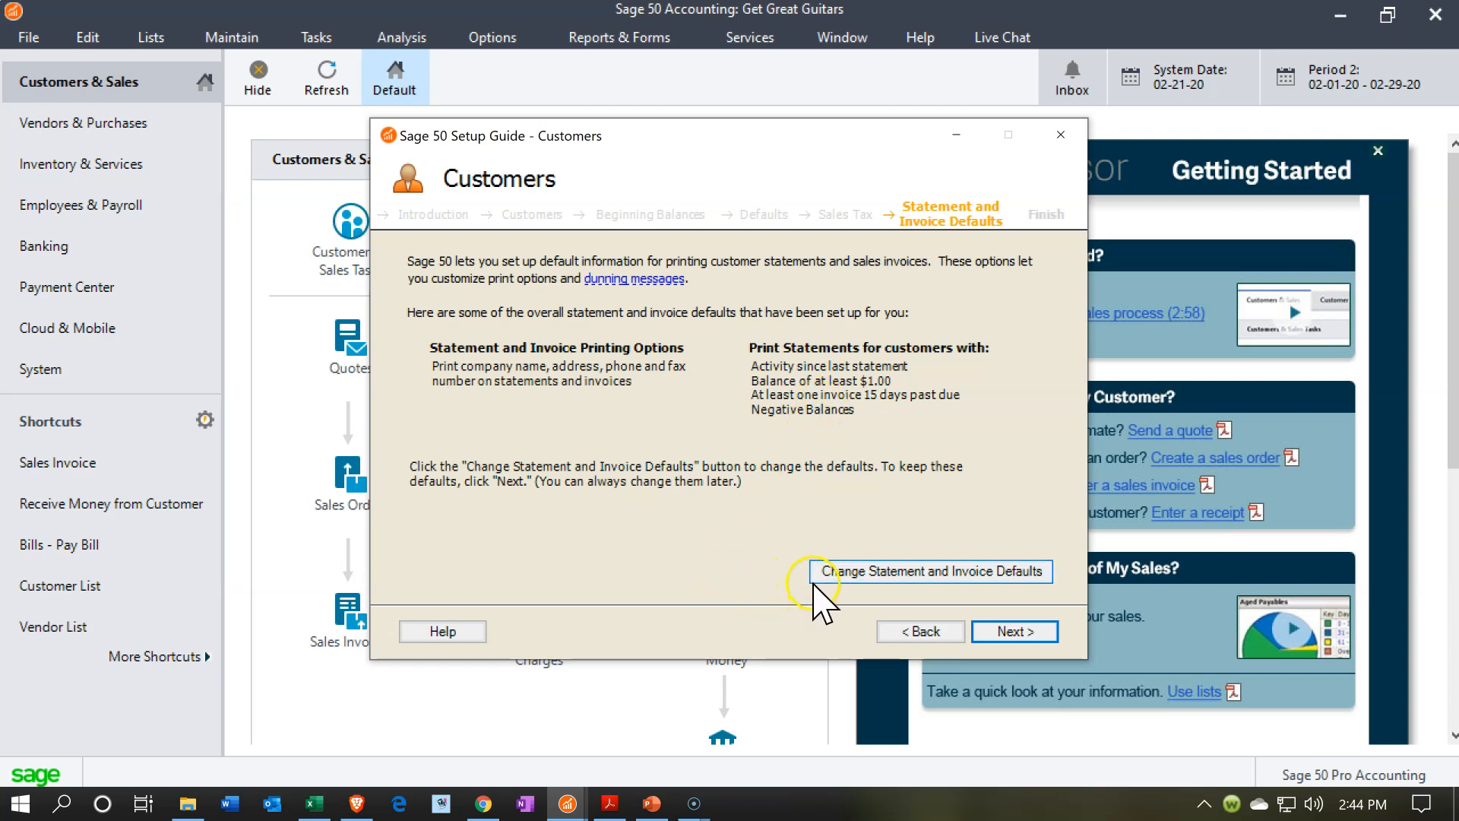
left_click(993, 633)
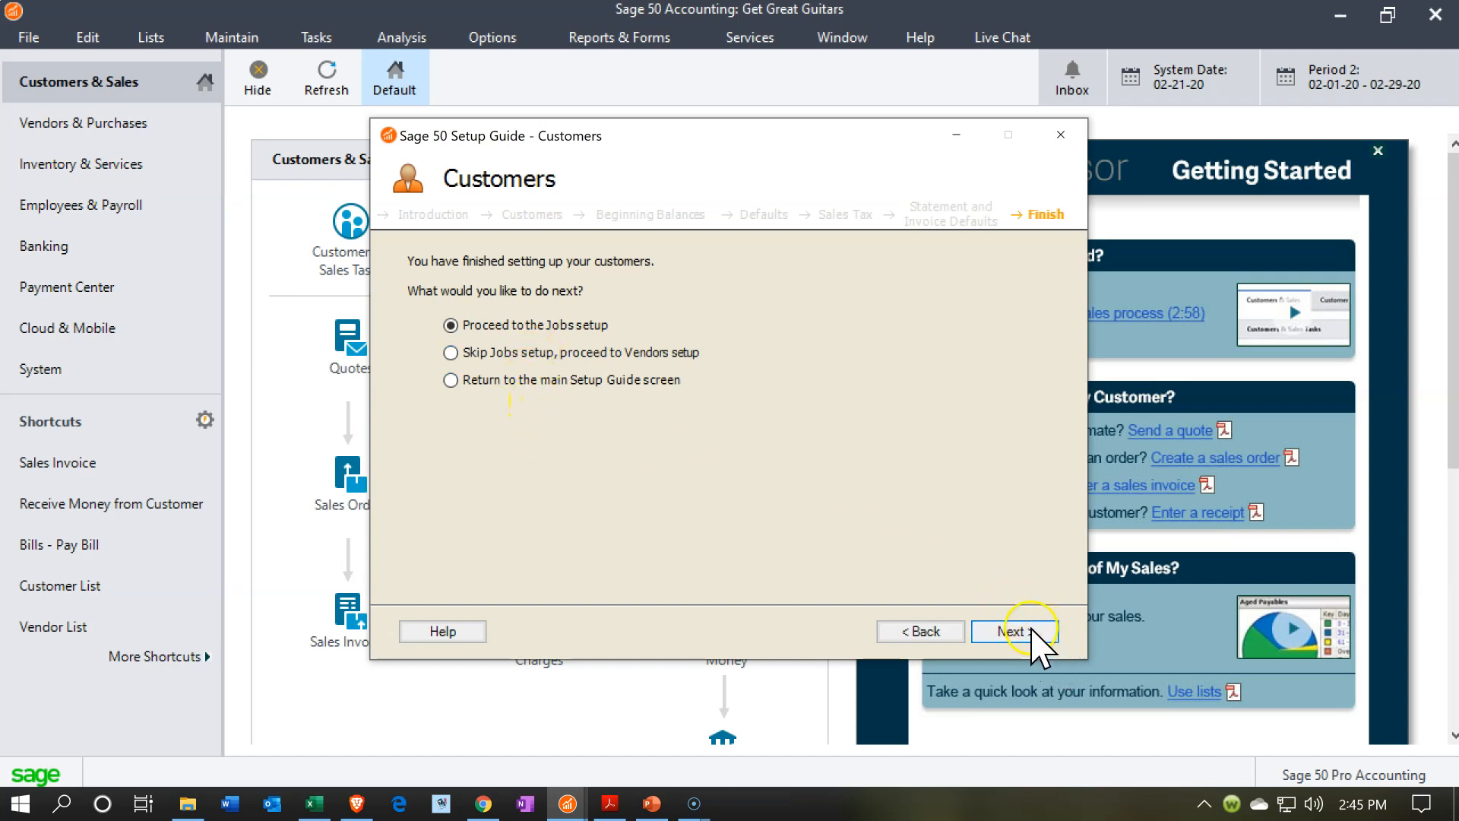
- Return to the main Setup Guide screen and exit the Setup Guide
left_click(468, 380)
left_click(1033, 635)
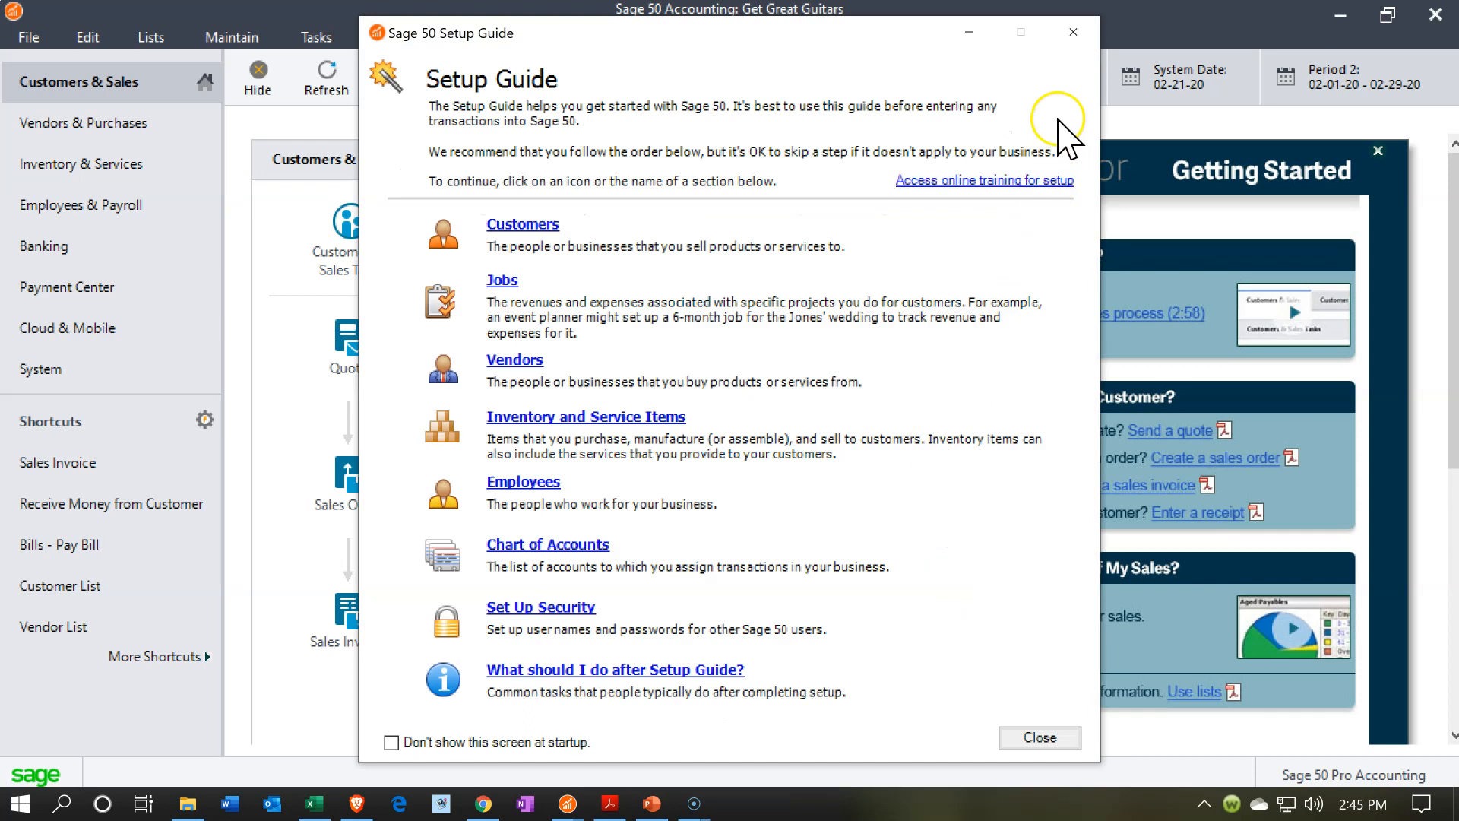
left_click(1073, 34)
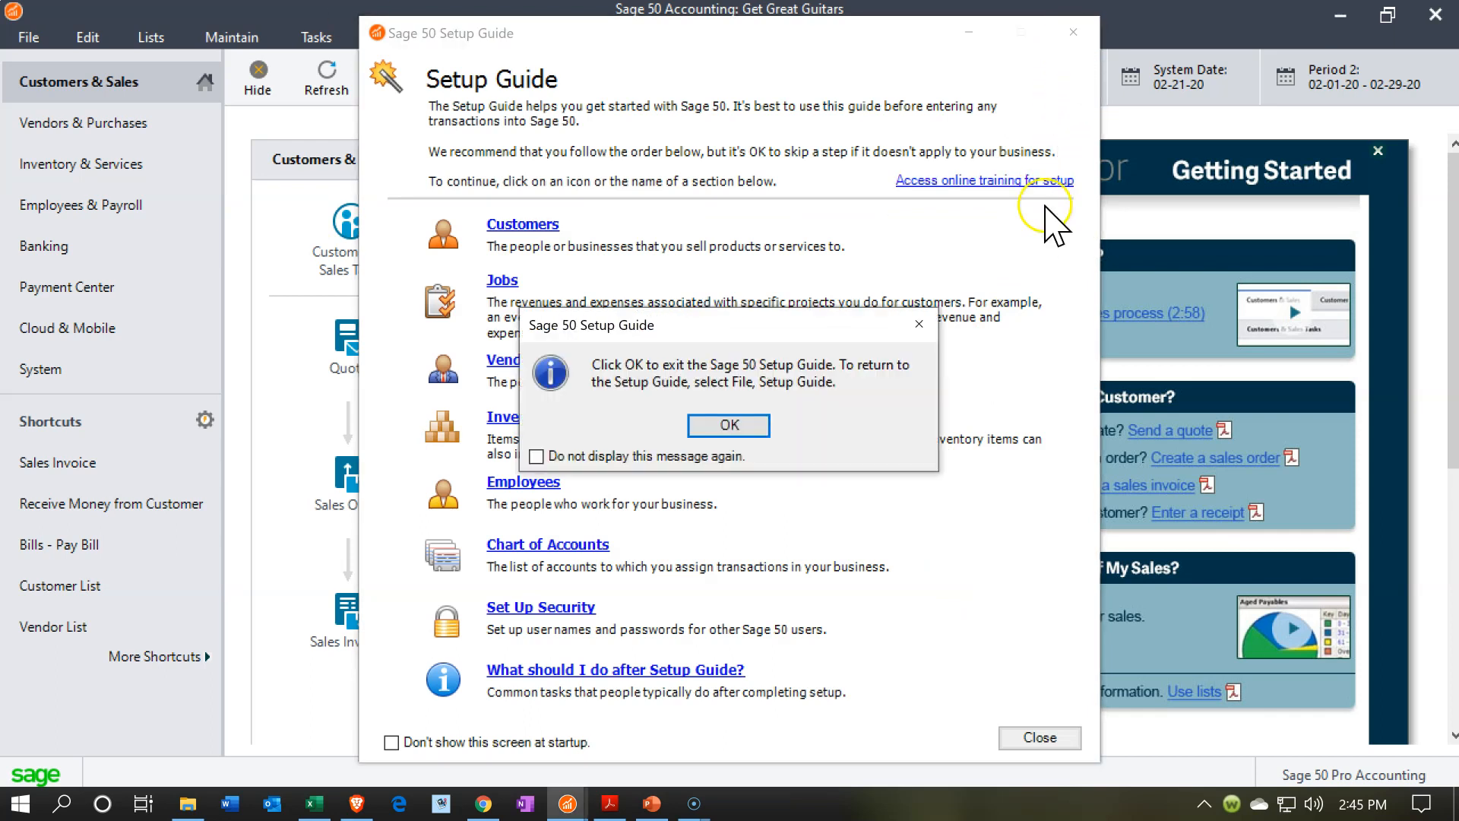
left_click(735, 417)
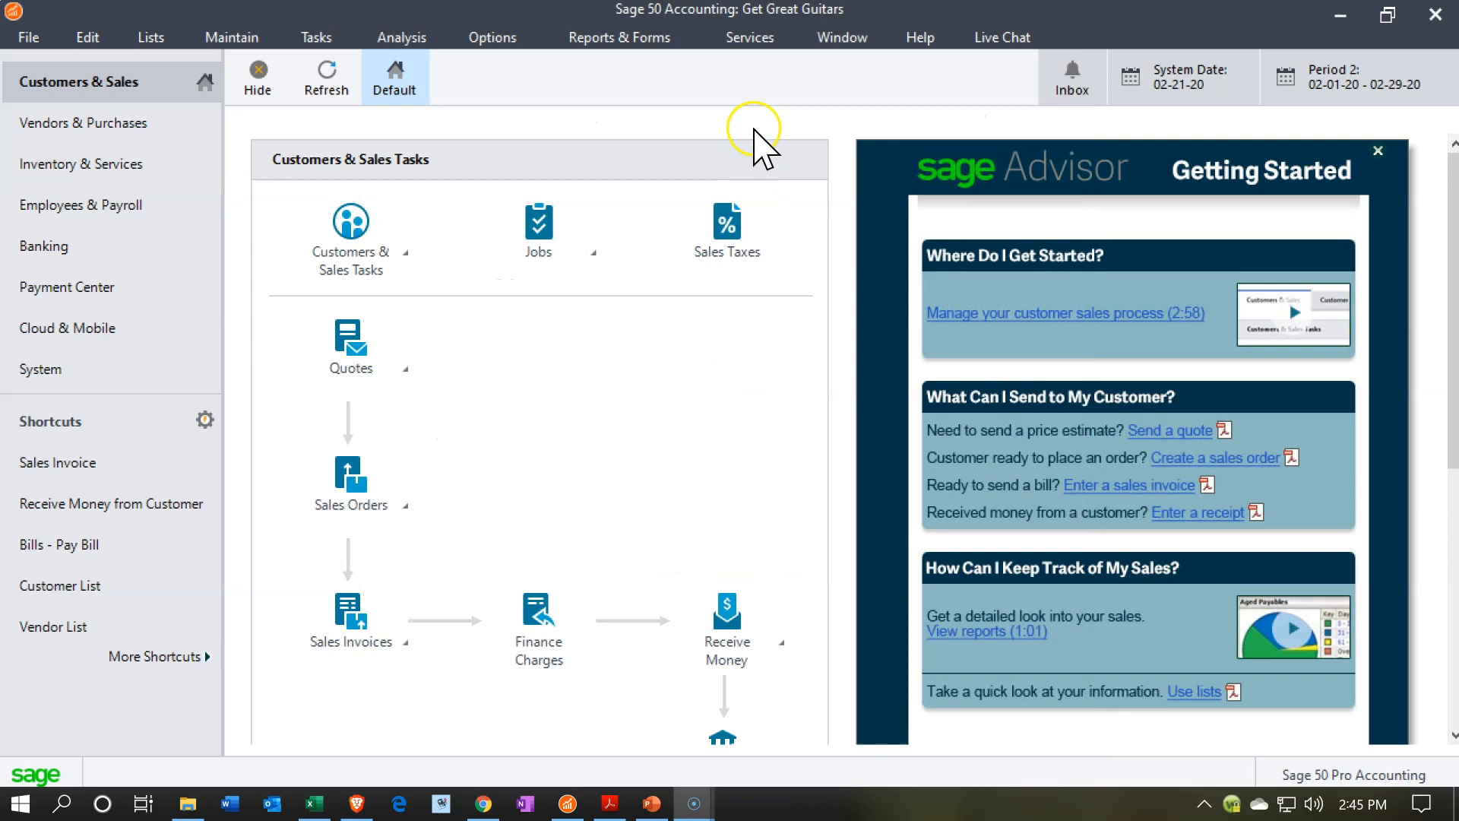
- View the standard Balance Sheet for the range Period 1 (1/1/20) to Period 1 (1/31/20), then close it
left_click(635, 38)
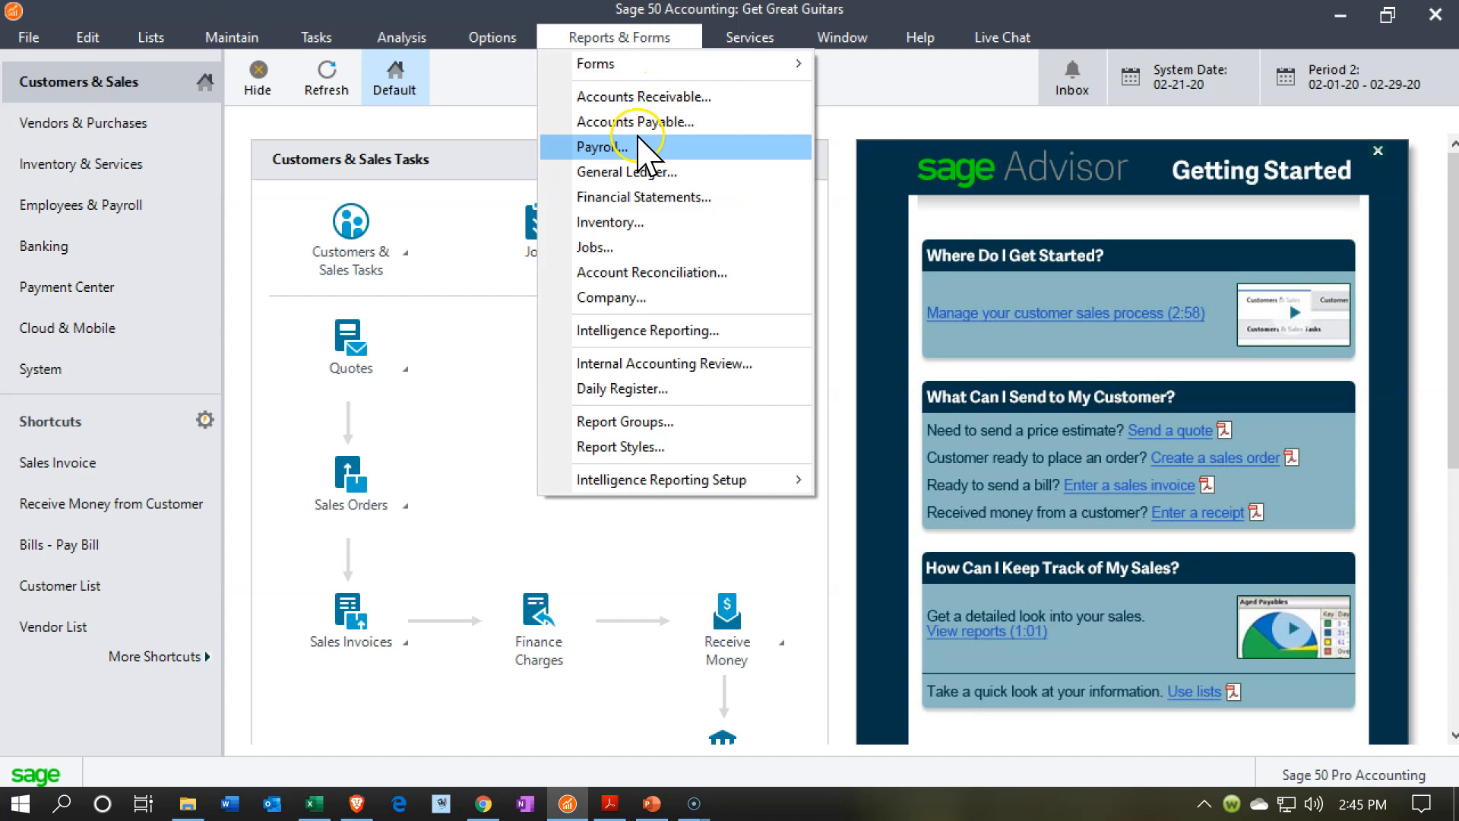
left_click(634, 197)
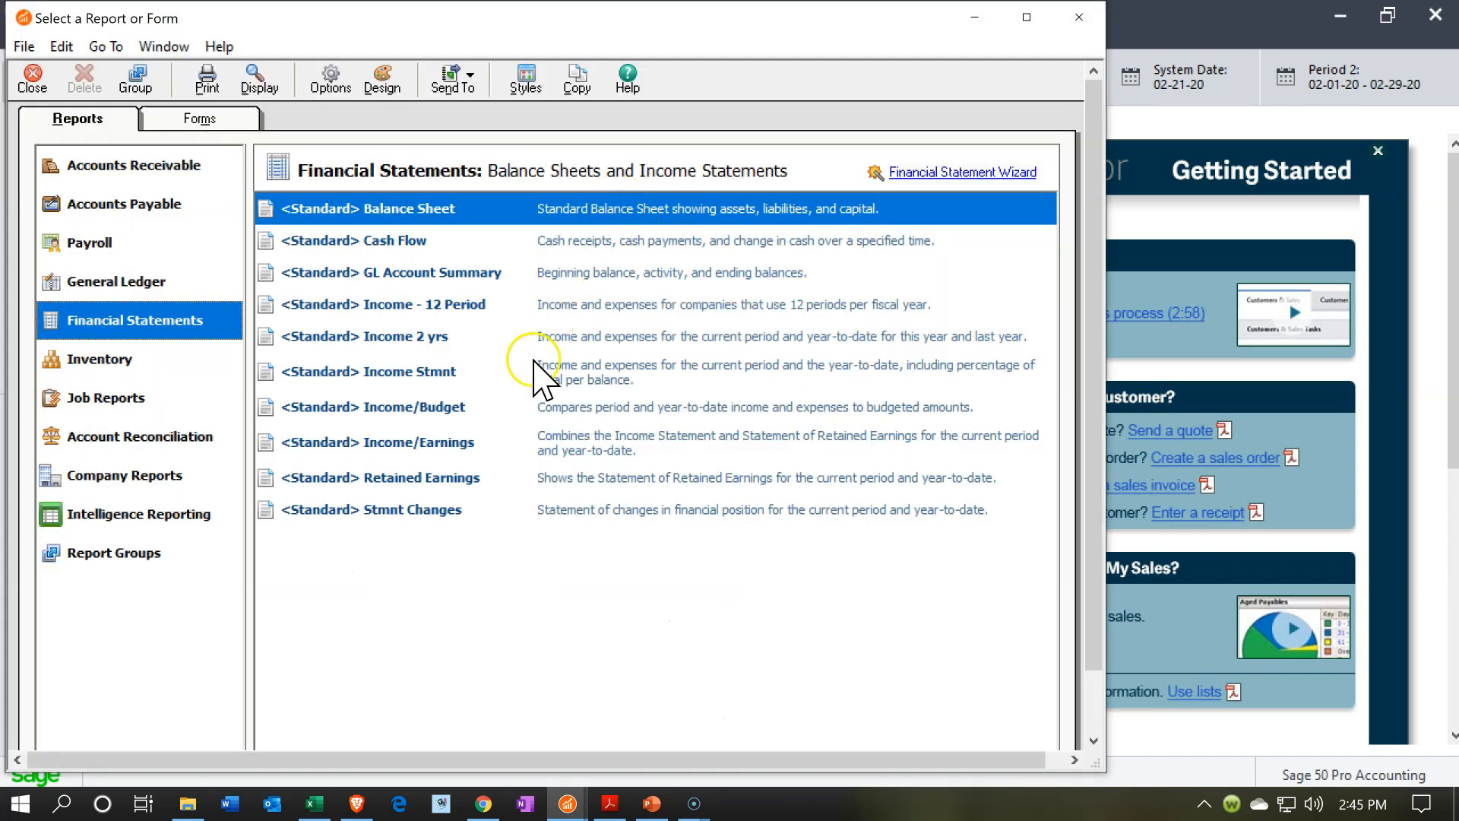
left_click(408, 208)
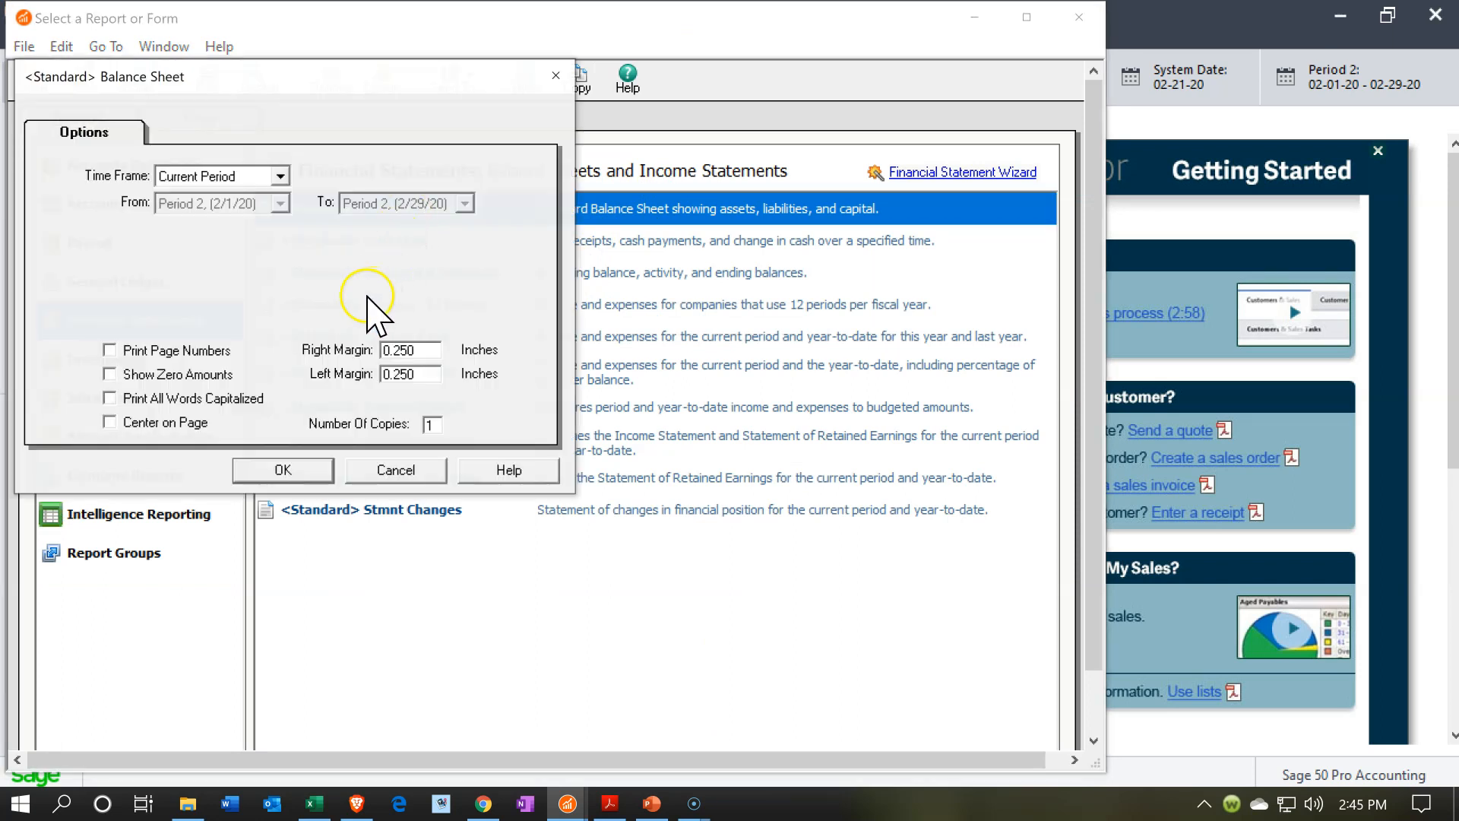
left_click(280, 175)
left_click(271, 199)
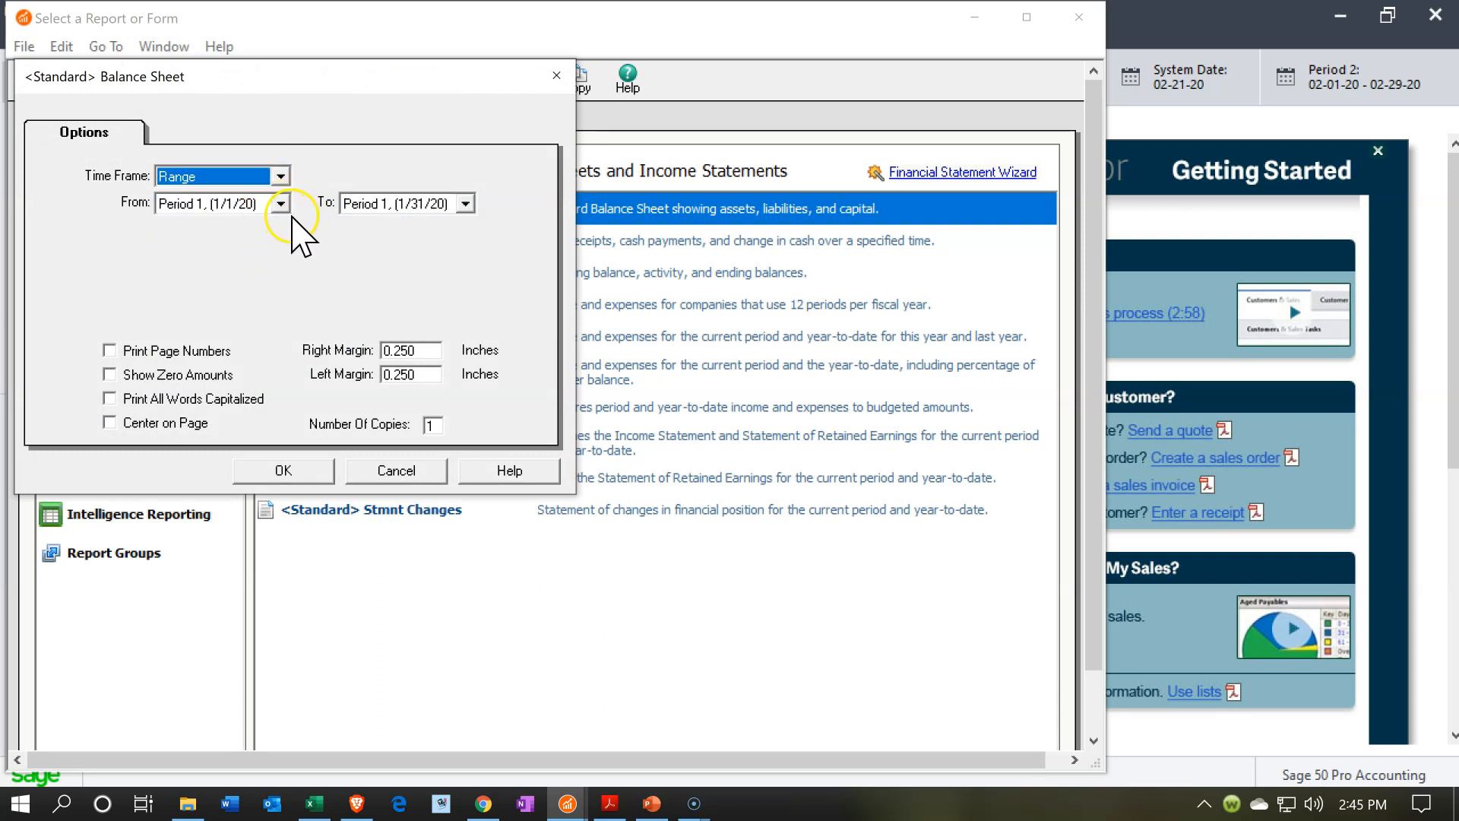
left_click(296, 468)
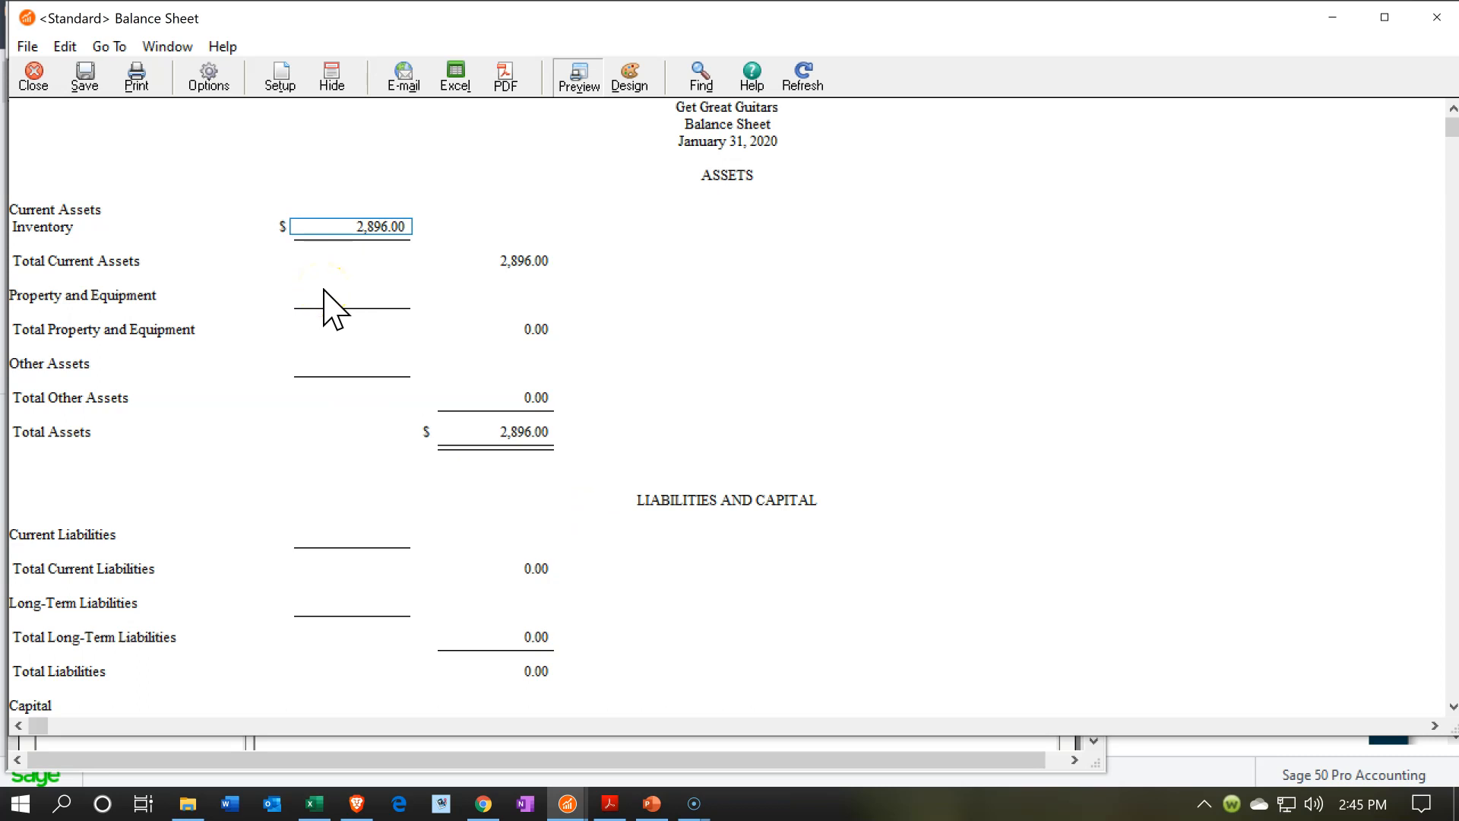
left_click(1312, 23)
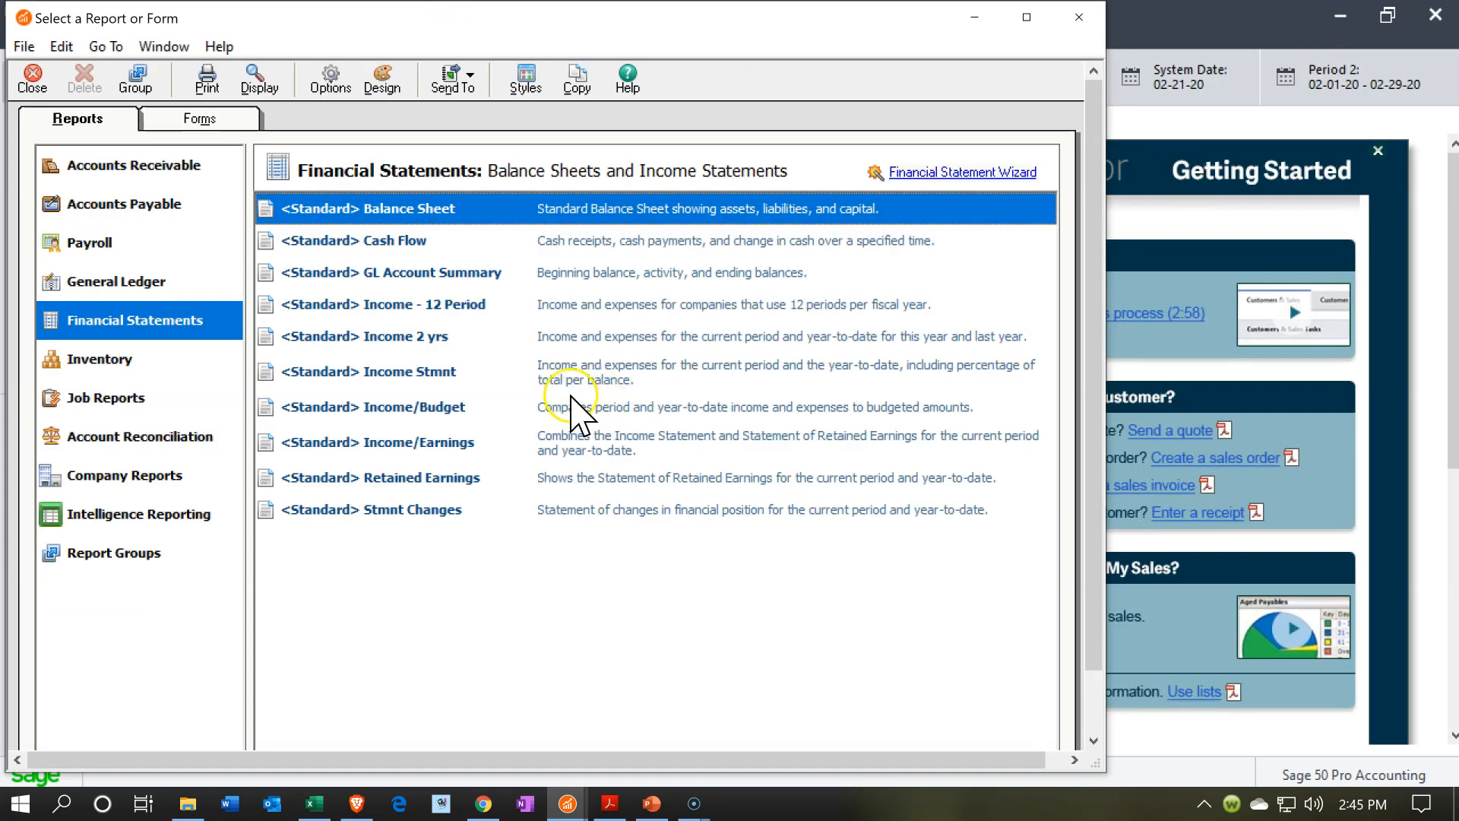
- Display the Aged Receivables report and review the customers' outstanding invoices through the report total
left_click(154, 172)
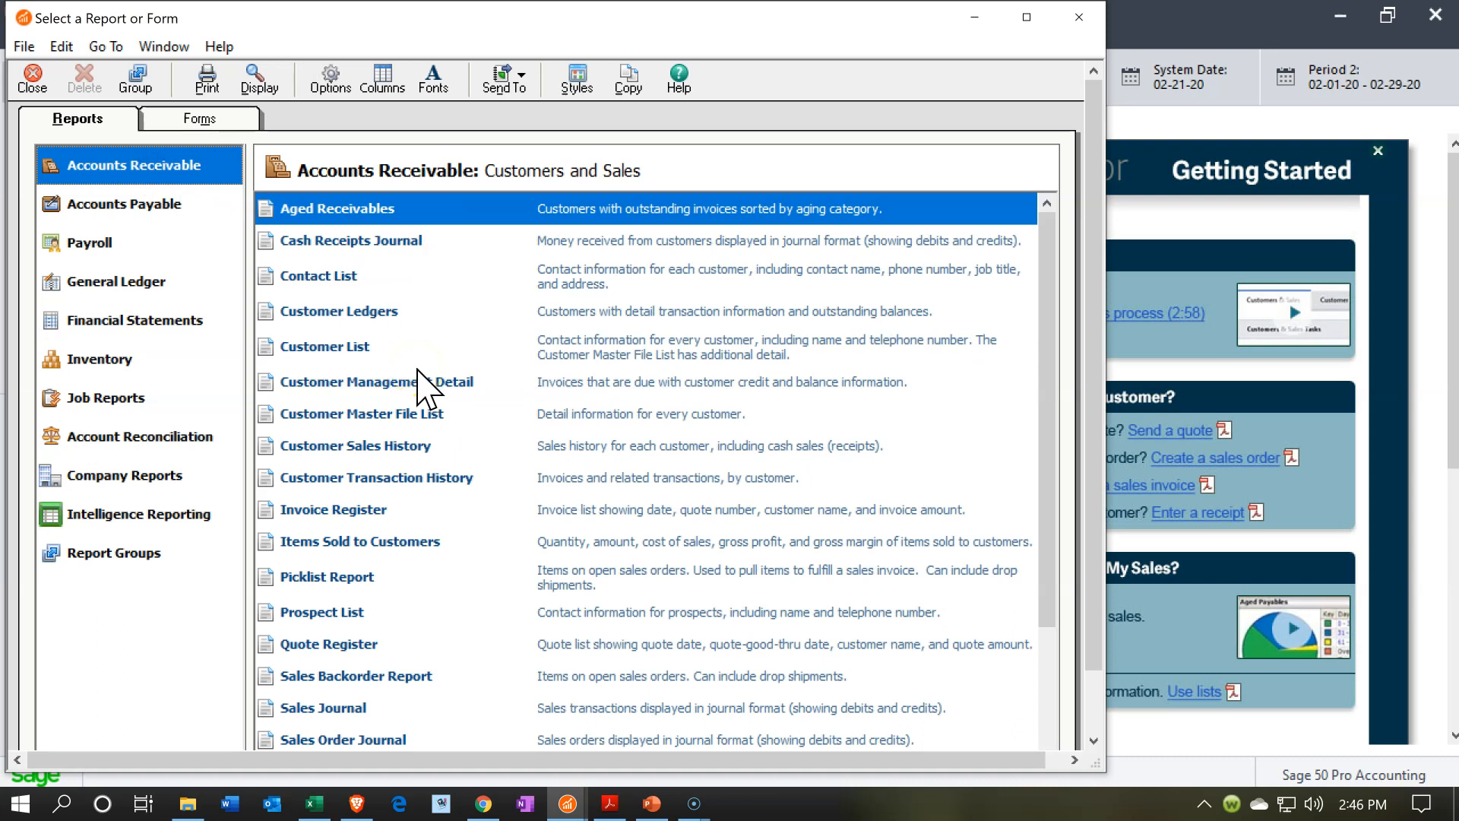
double_click(353, 211)
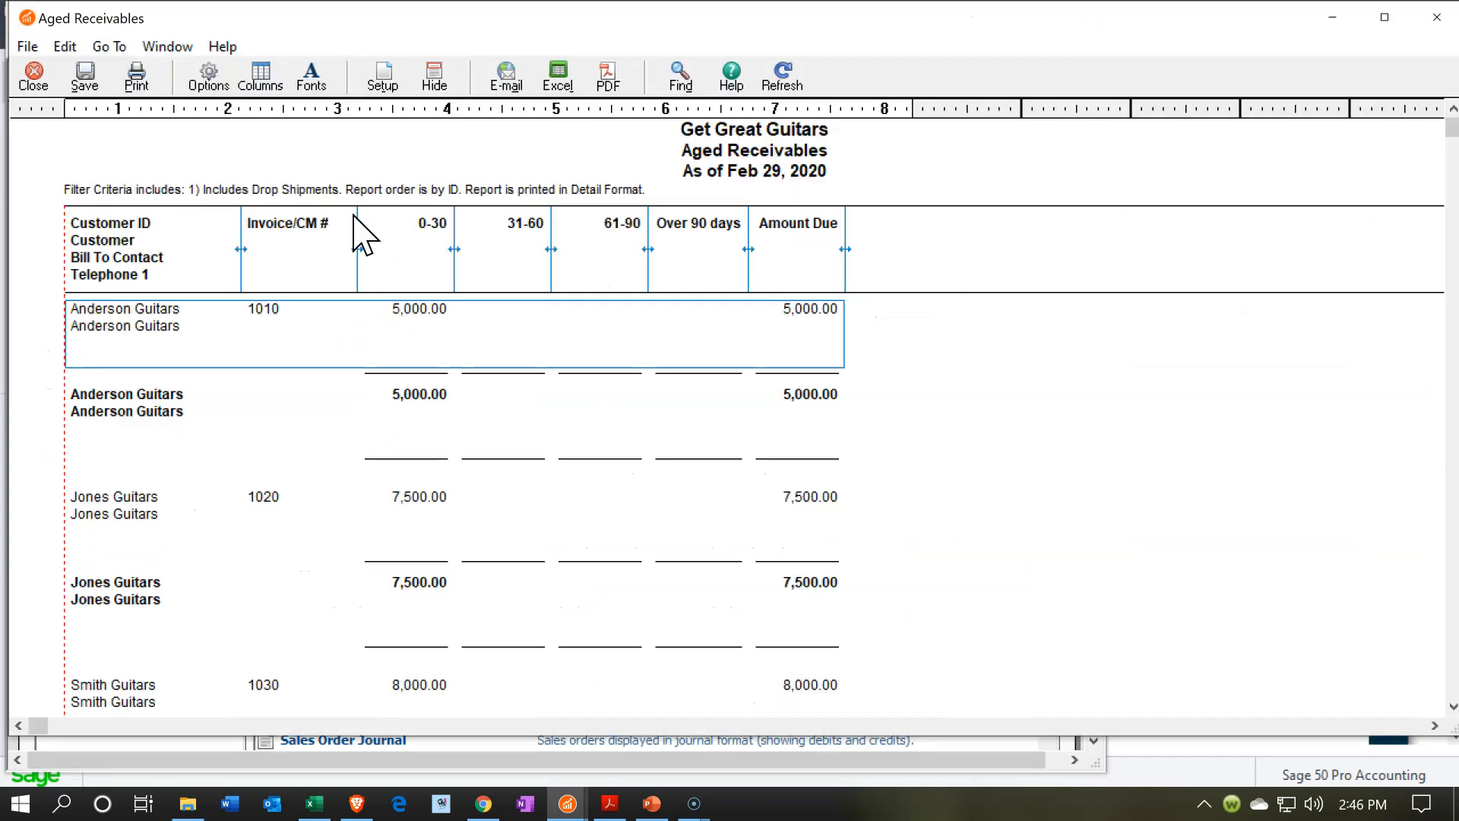
scroll(487, 471, "down", 5)
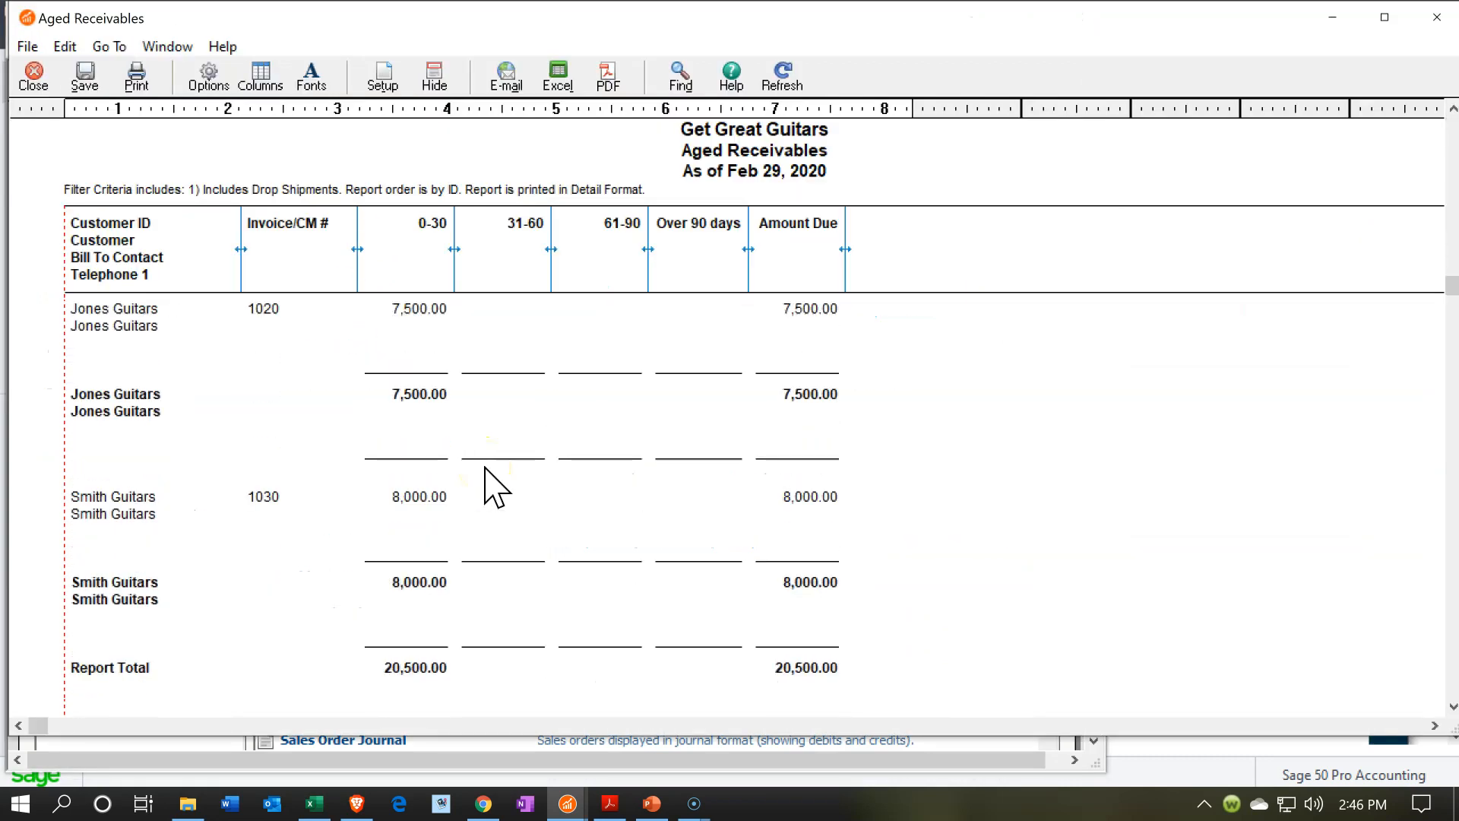
scroll(772, 604, "down", 1)
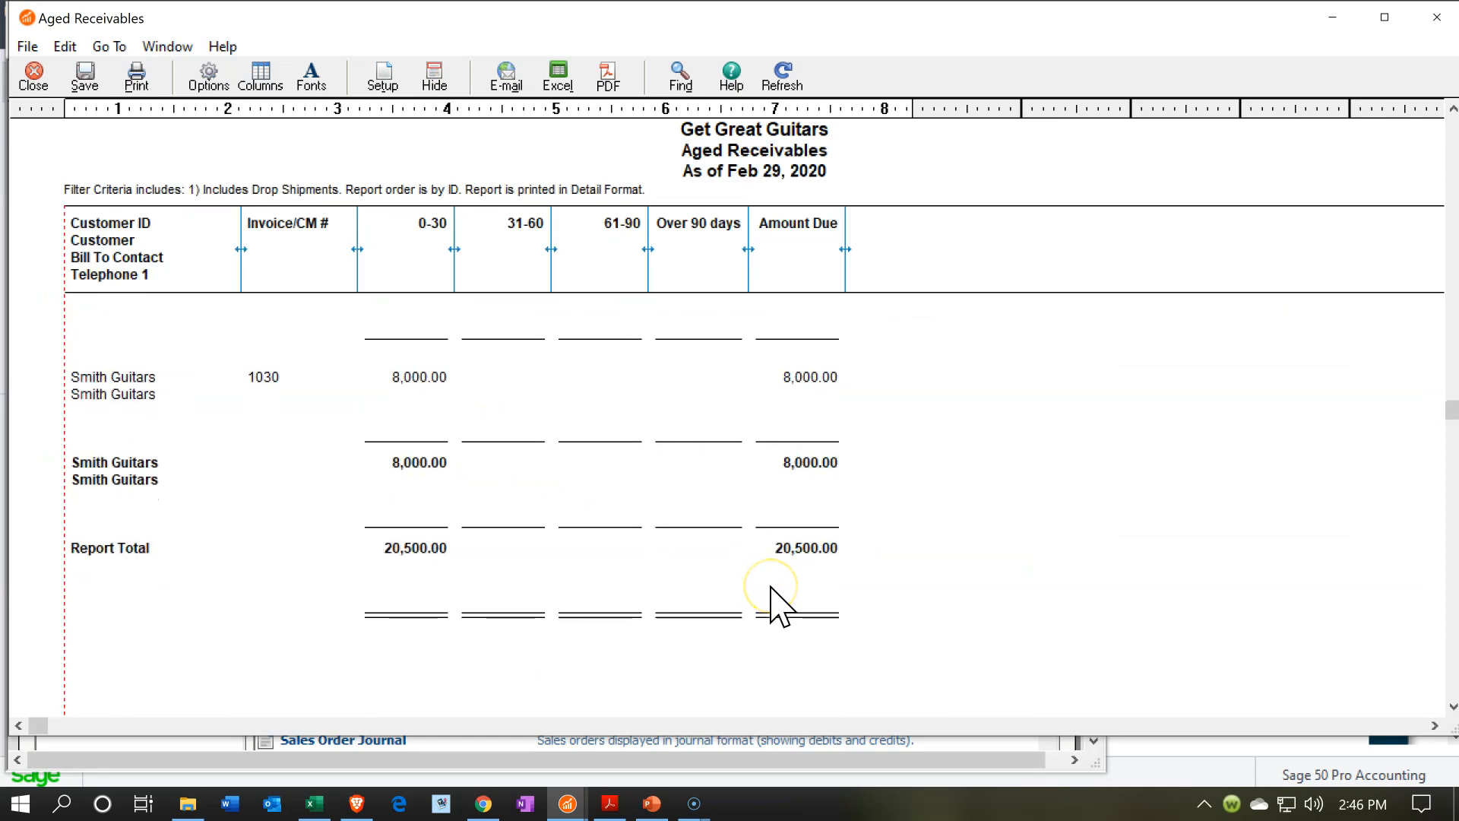
scroll(772, 604, "up", 6)
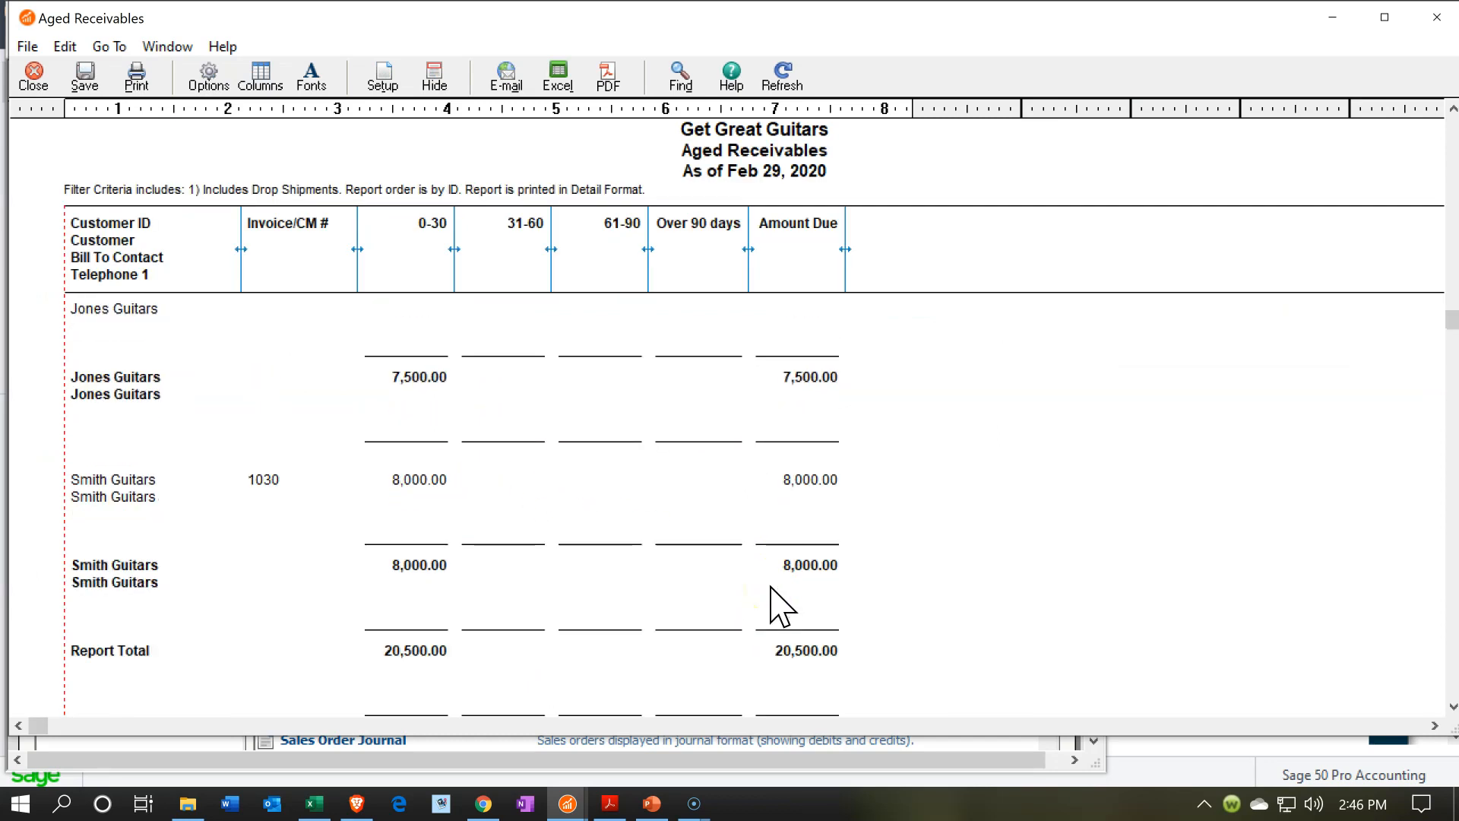